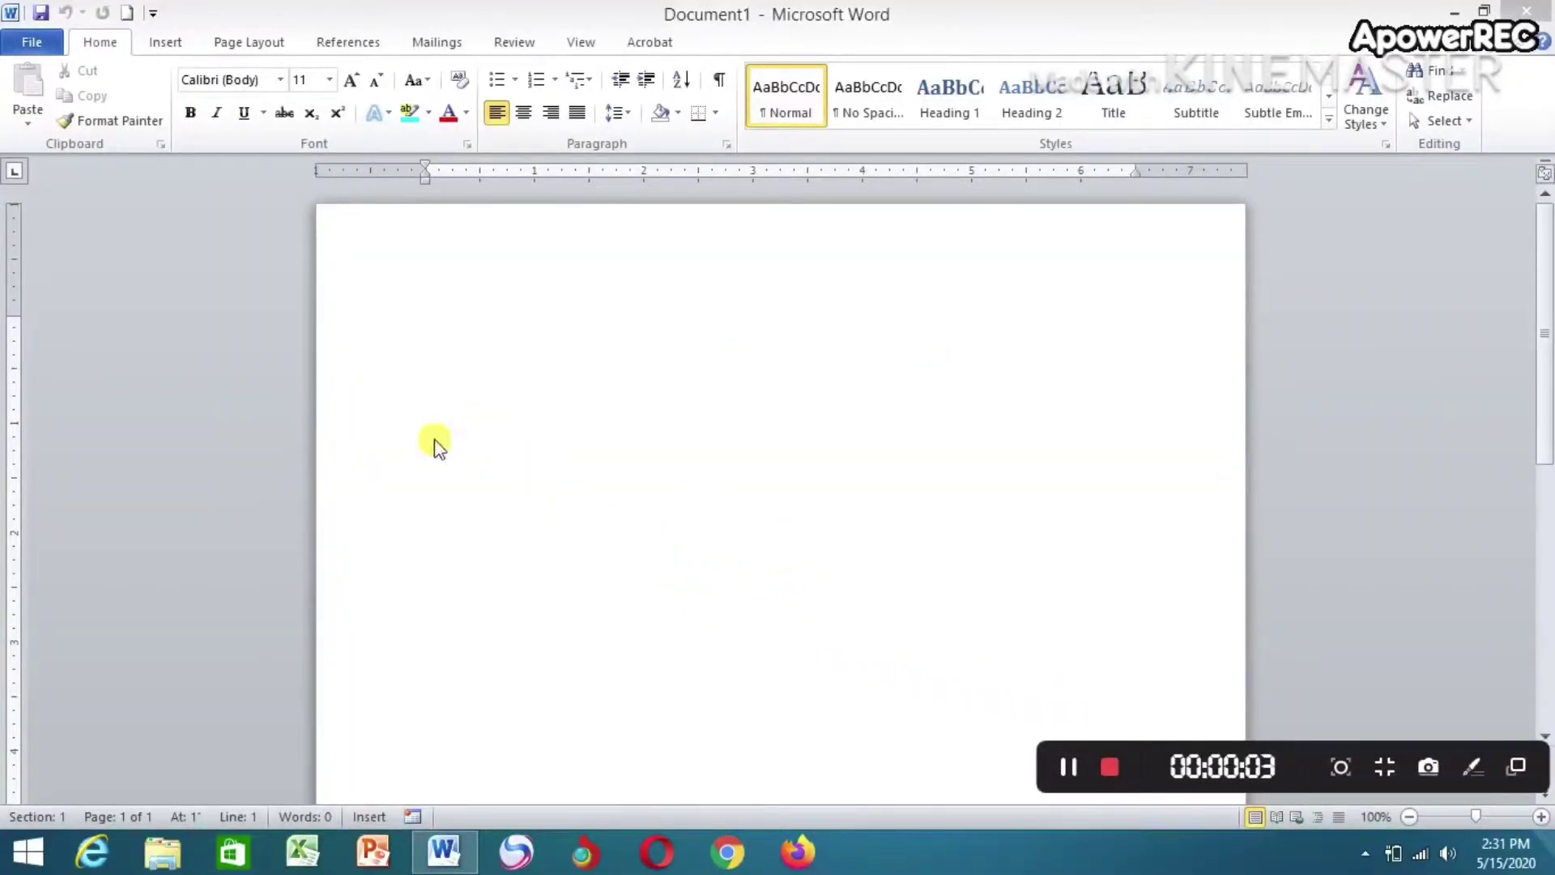
Step: Leave the blank Document1 page for the File backstage view with its recent documents
left_click(469, 337)
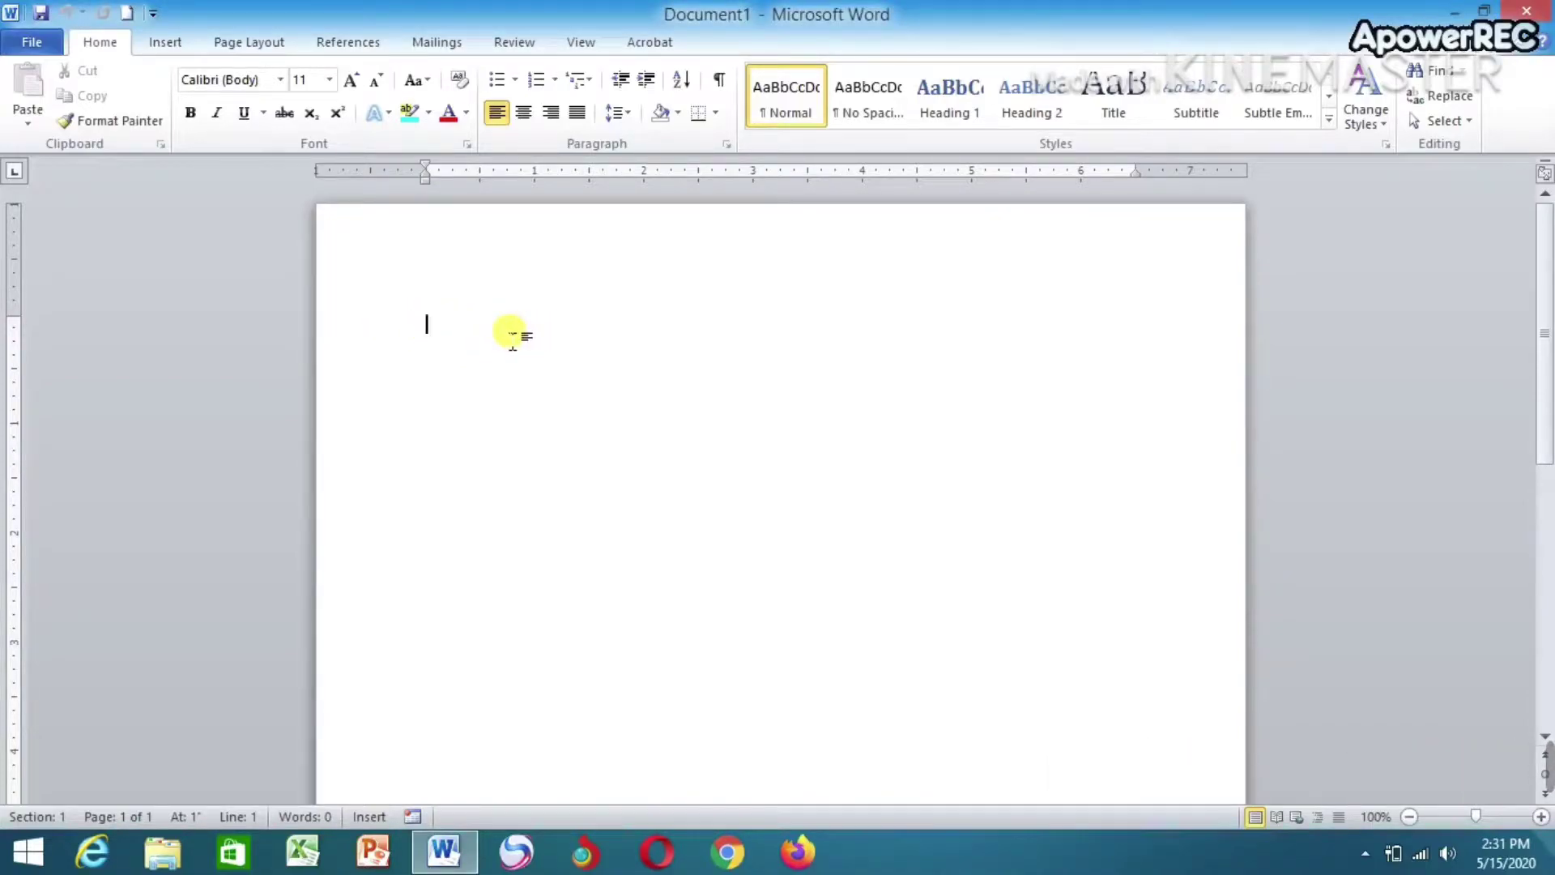
left_click(31, 43)
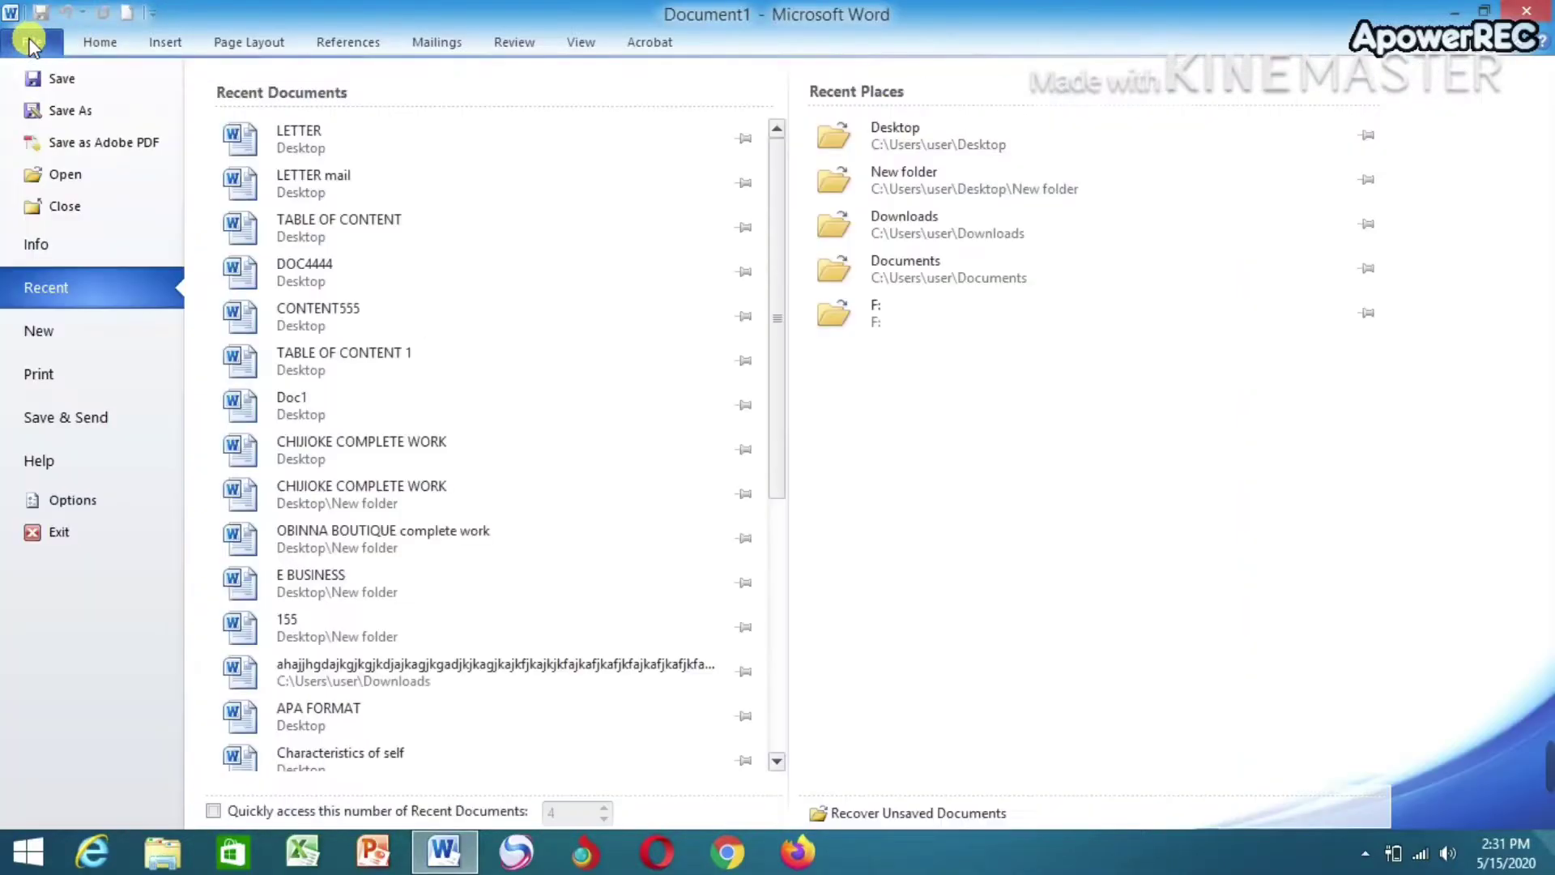
Step: Browse the Office.com Cards templates on the New page, then focus the template search box
left_click(71, 332)
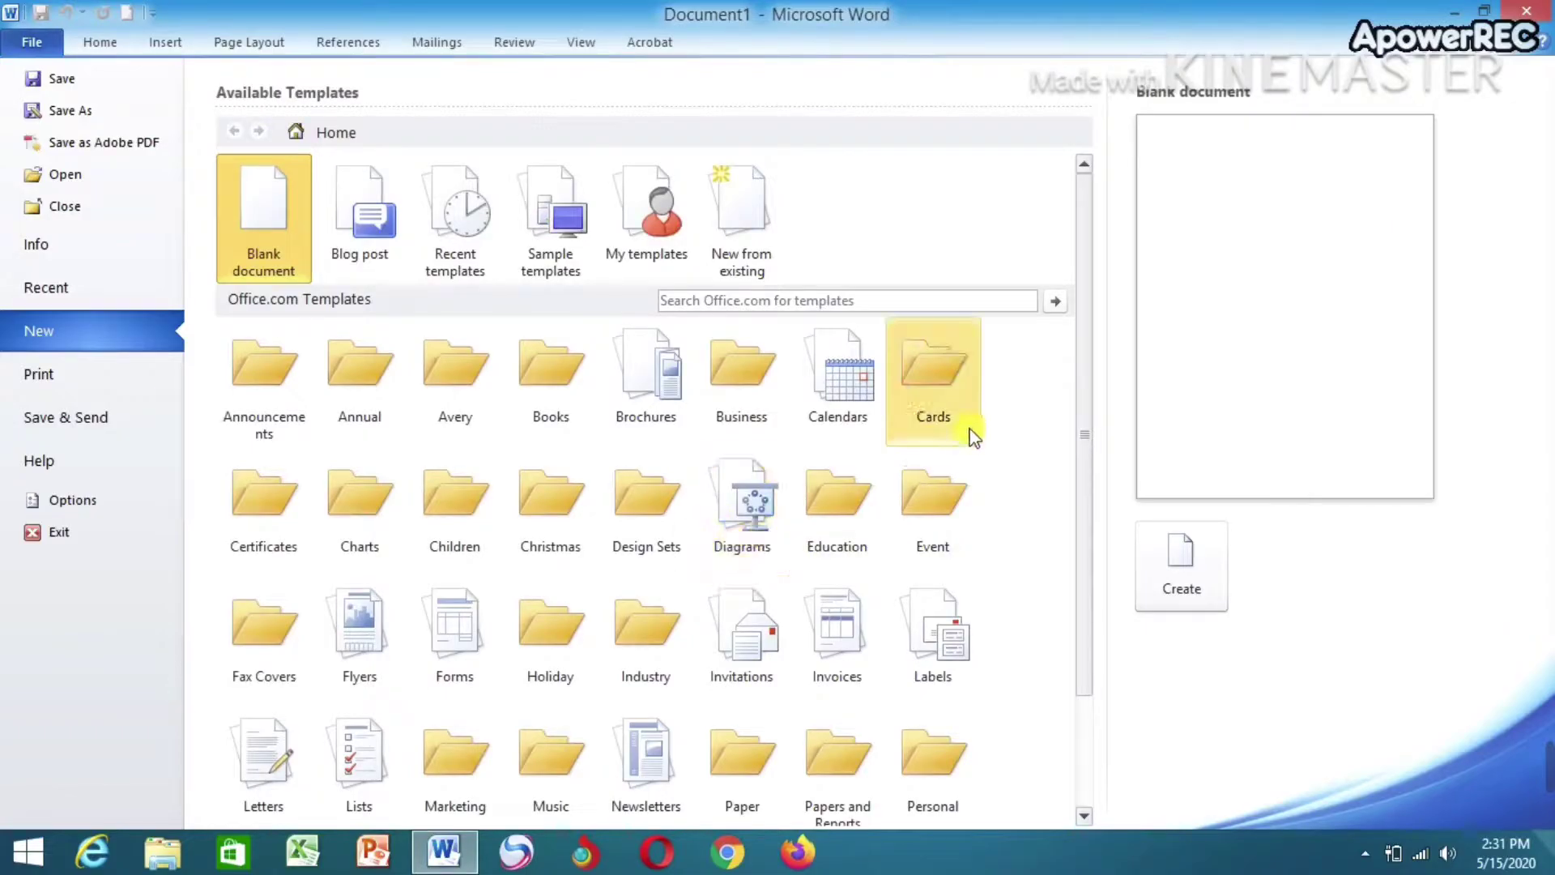
left_click(933, 404)
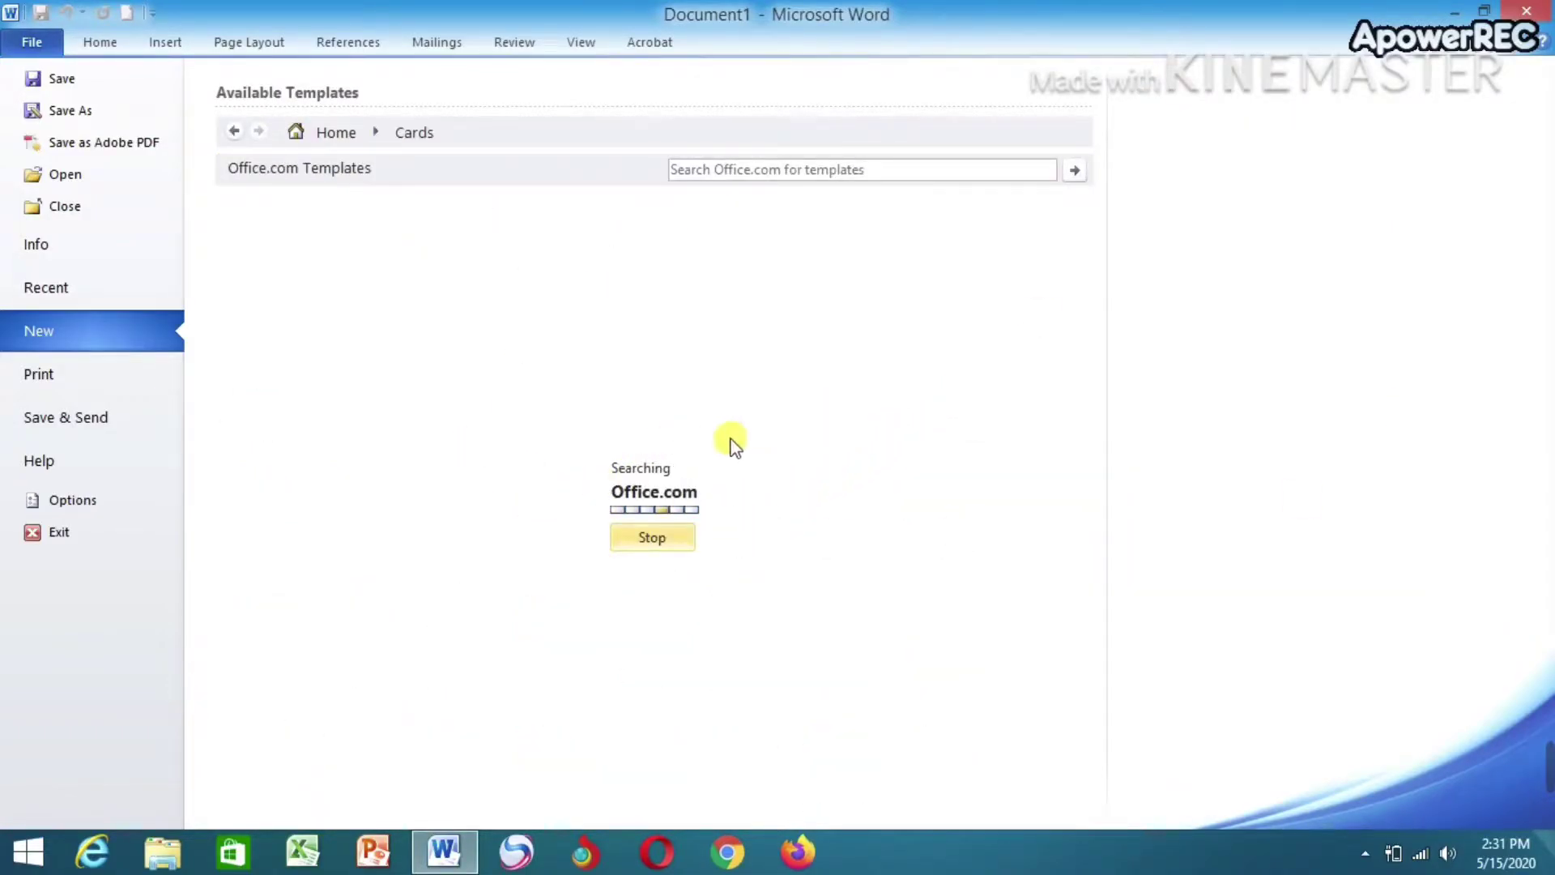
scroll(615, 544, "down", 10)
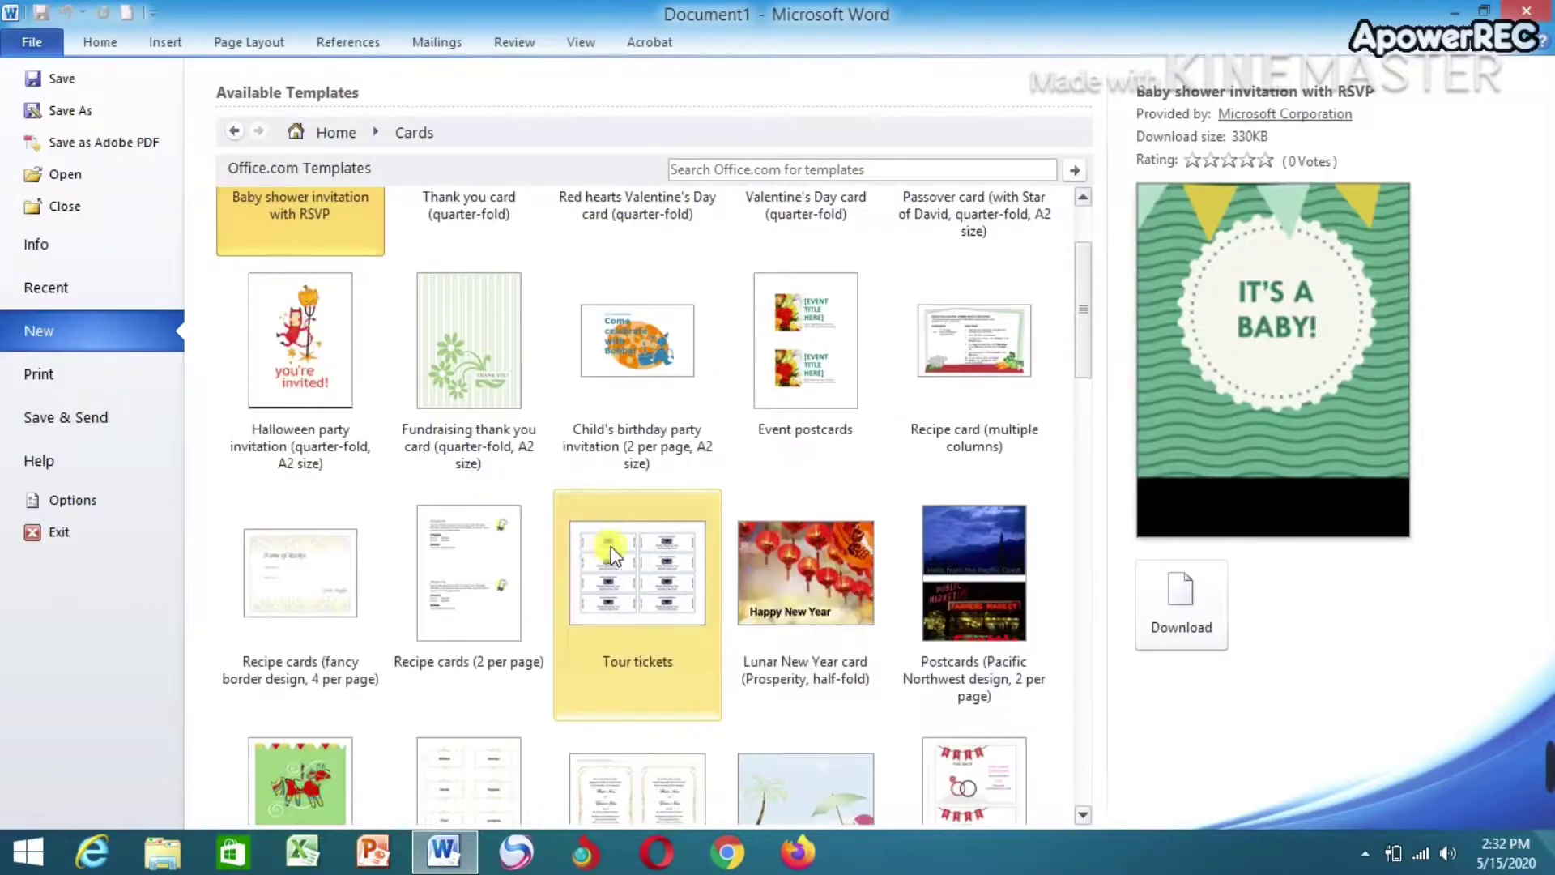
scroll(693, 555, "down", 6)
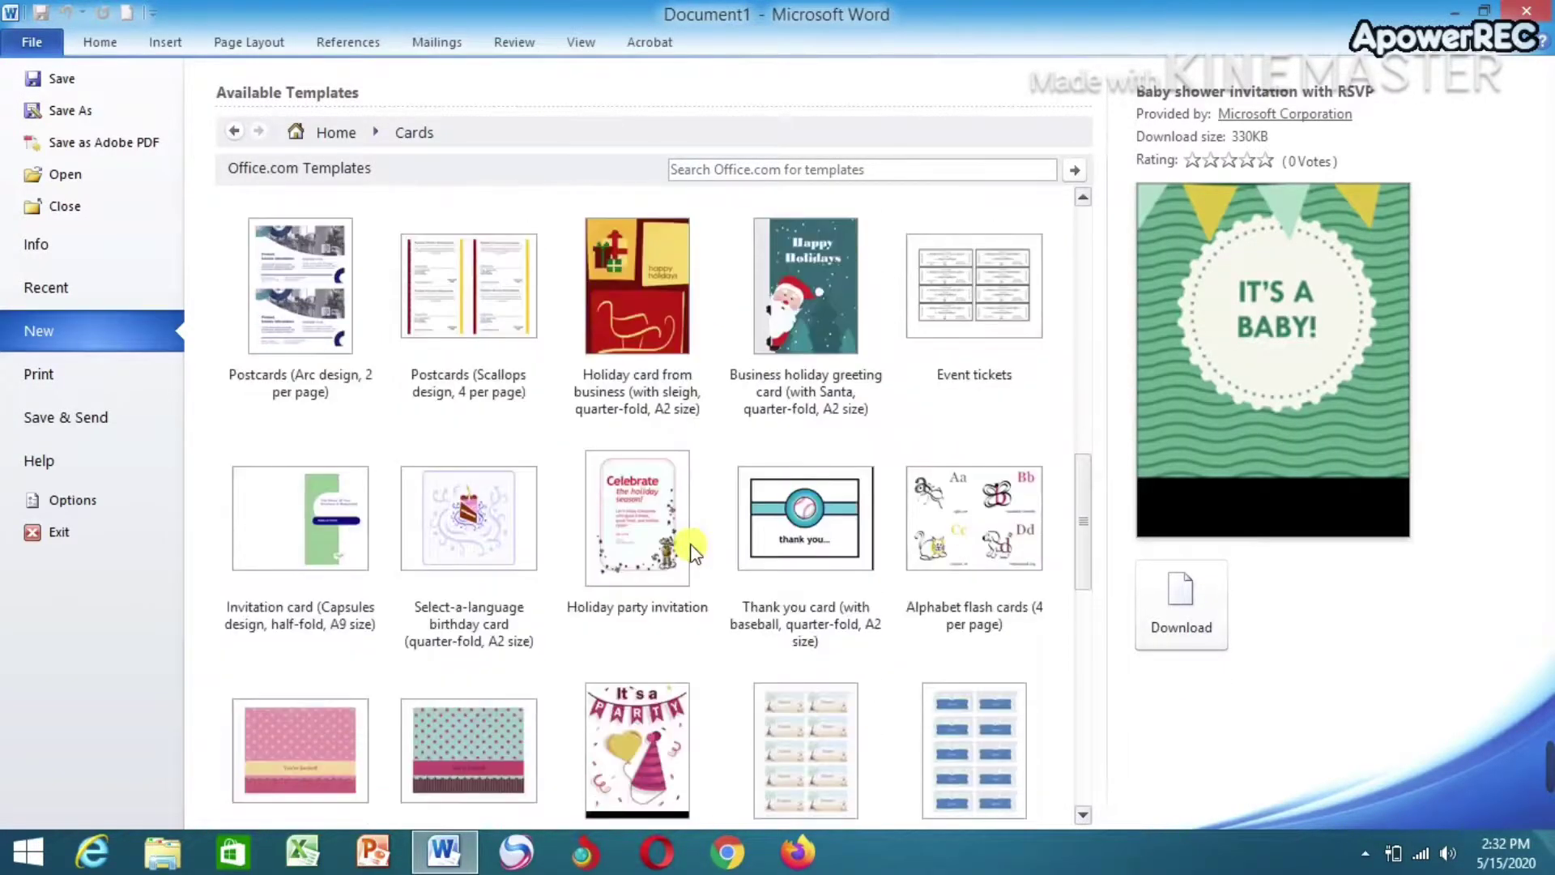
scroll(943, 558, "down", 6)
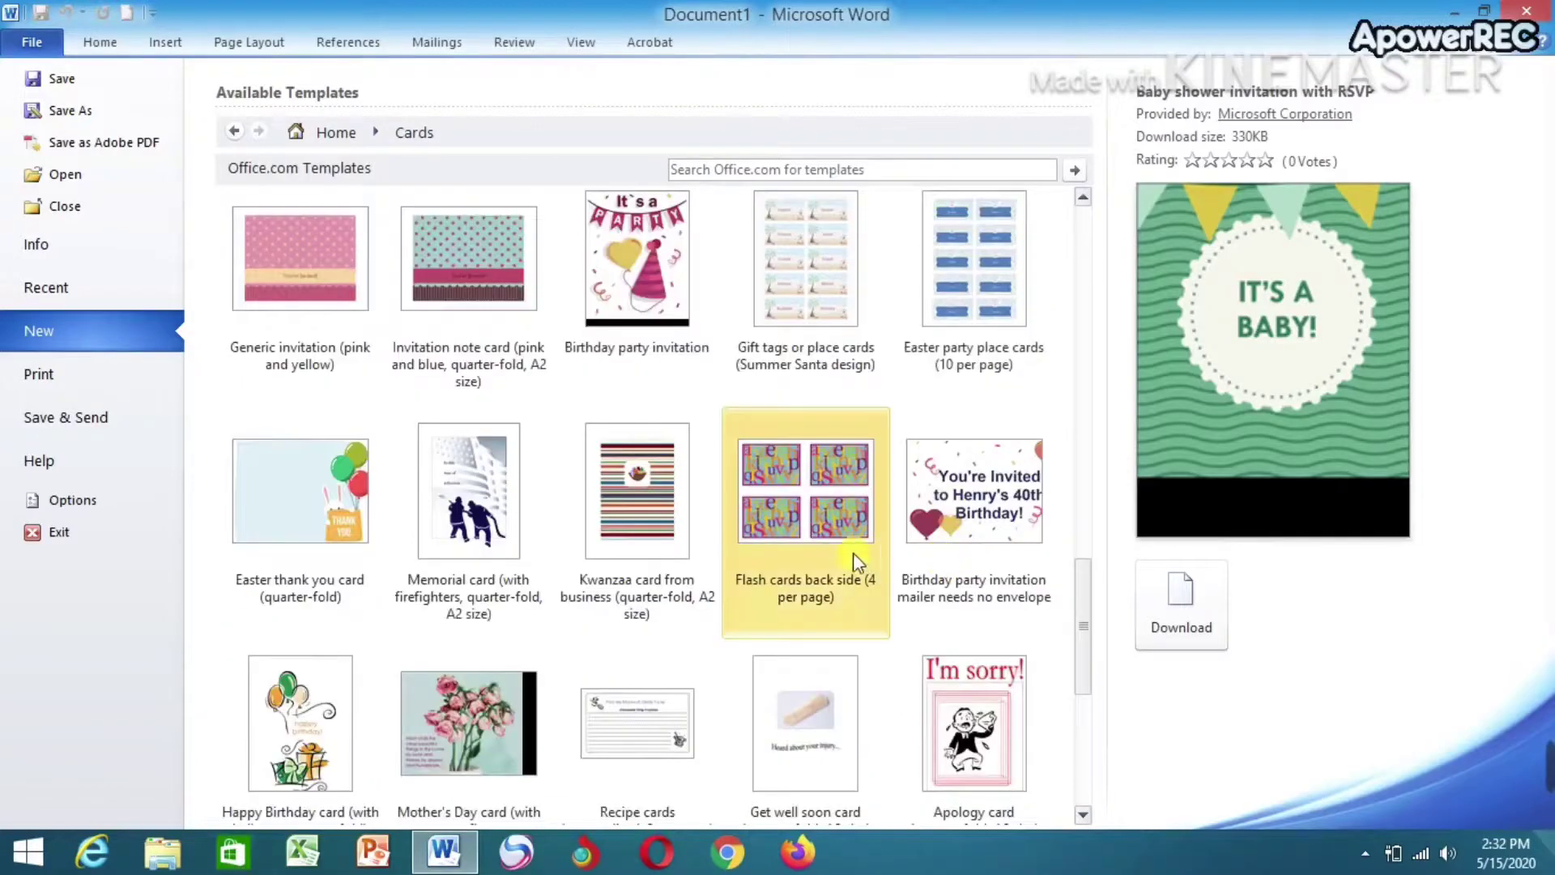
scroll(692, 493, "up", 12)
scroll(693, 496, "up", 15)
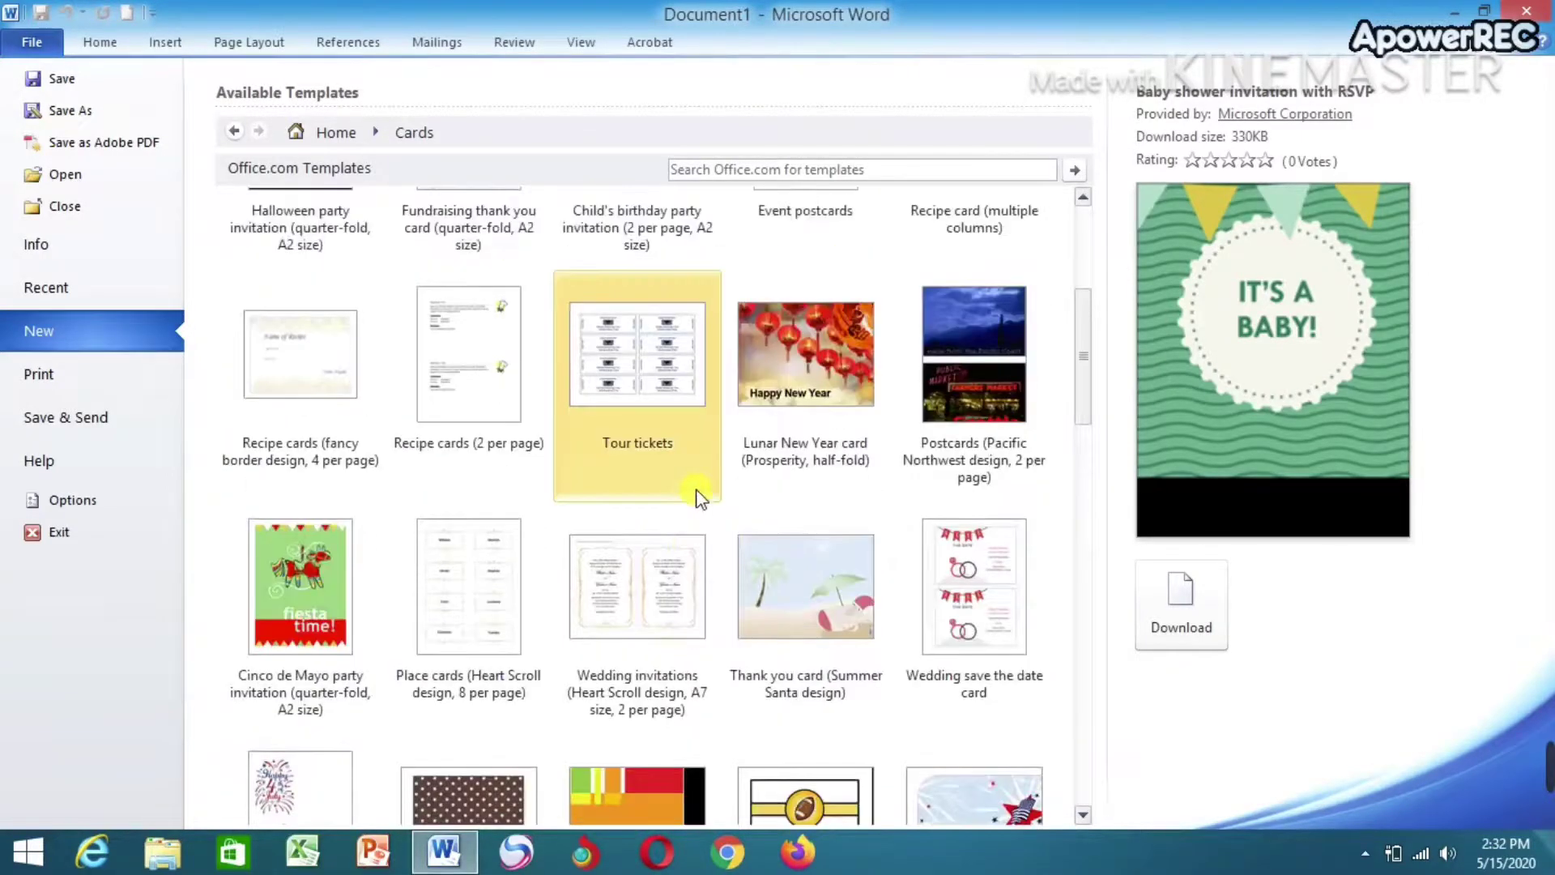
left_click(877, 172)
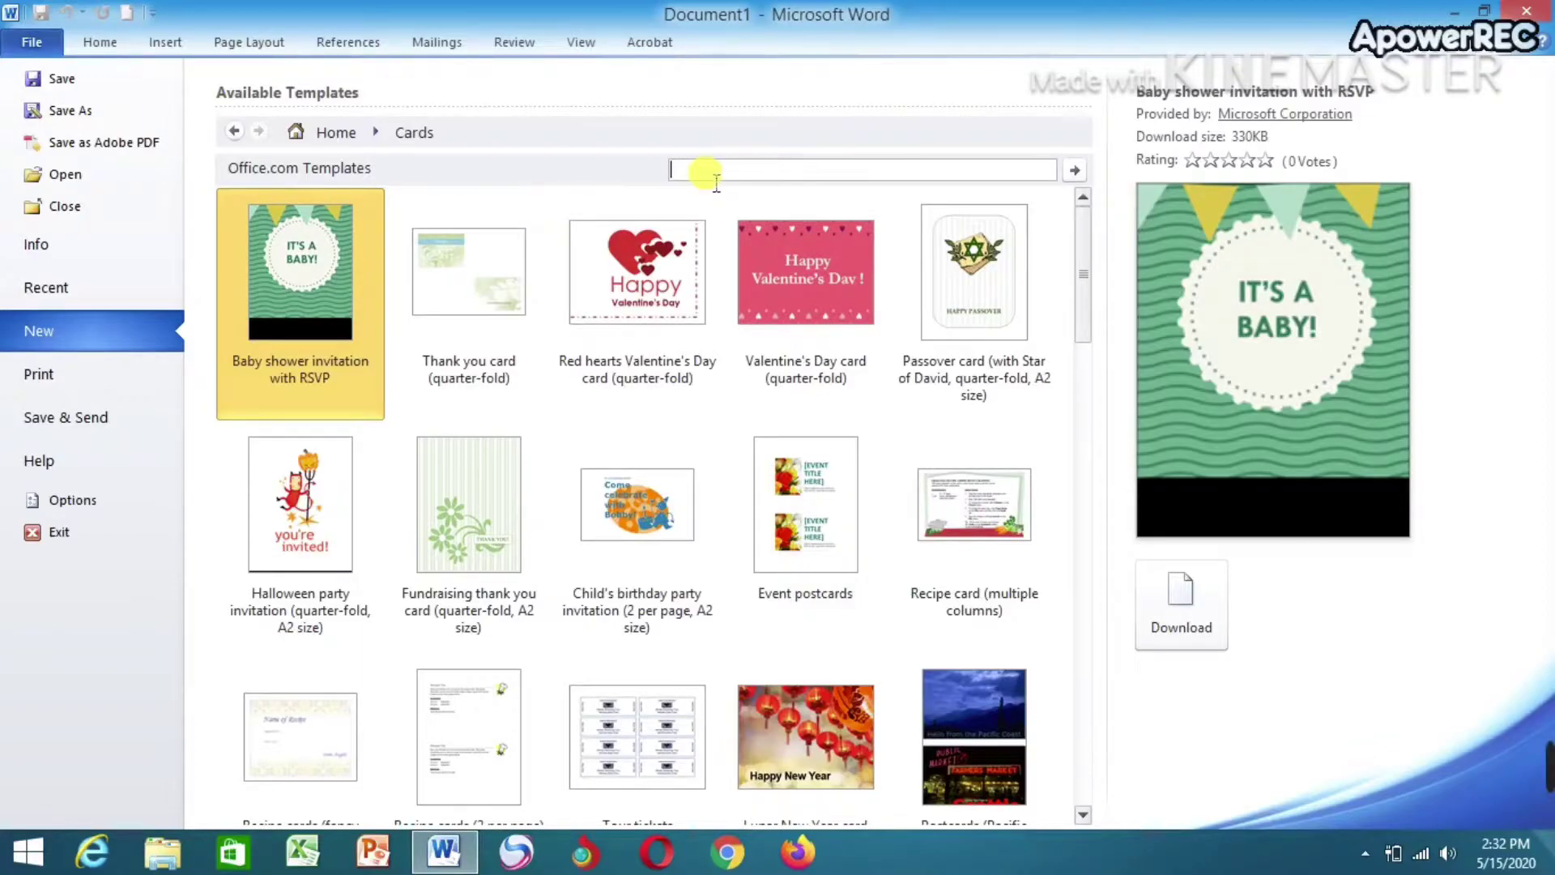
Step: Search templates for BUSINESS CARD and download Business cards (Capsules design, 10 per page)
type("BUSINESS CARD")
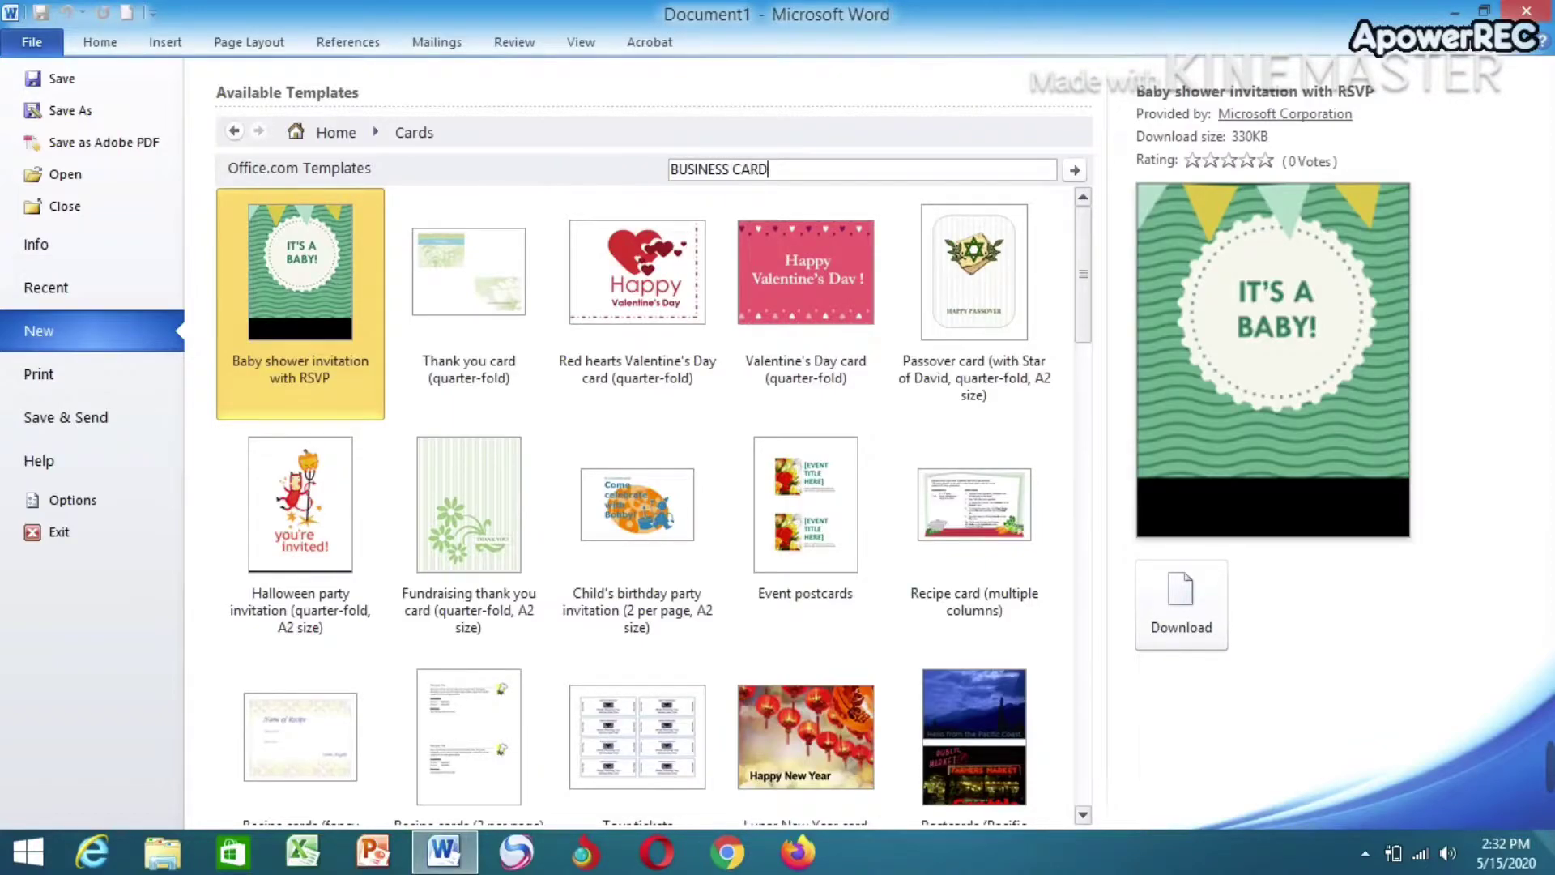
key("Return")
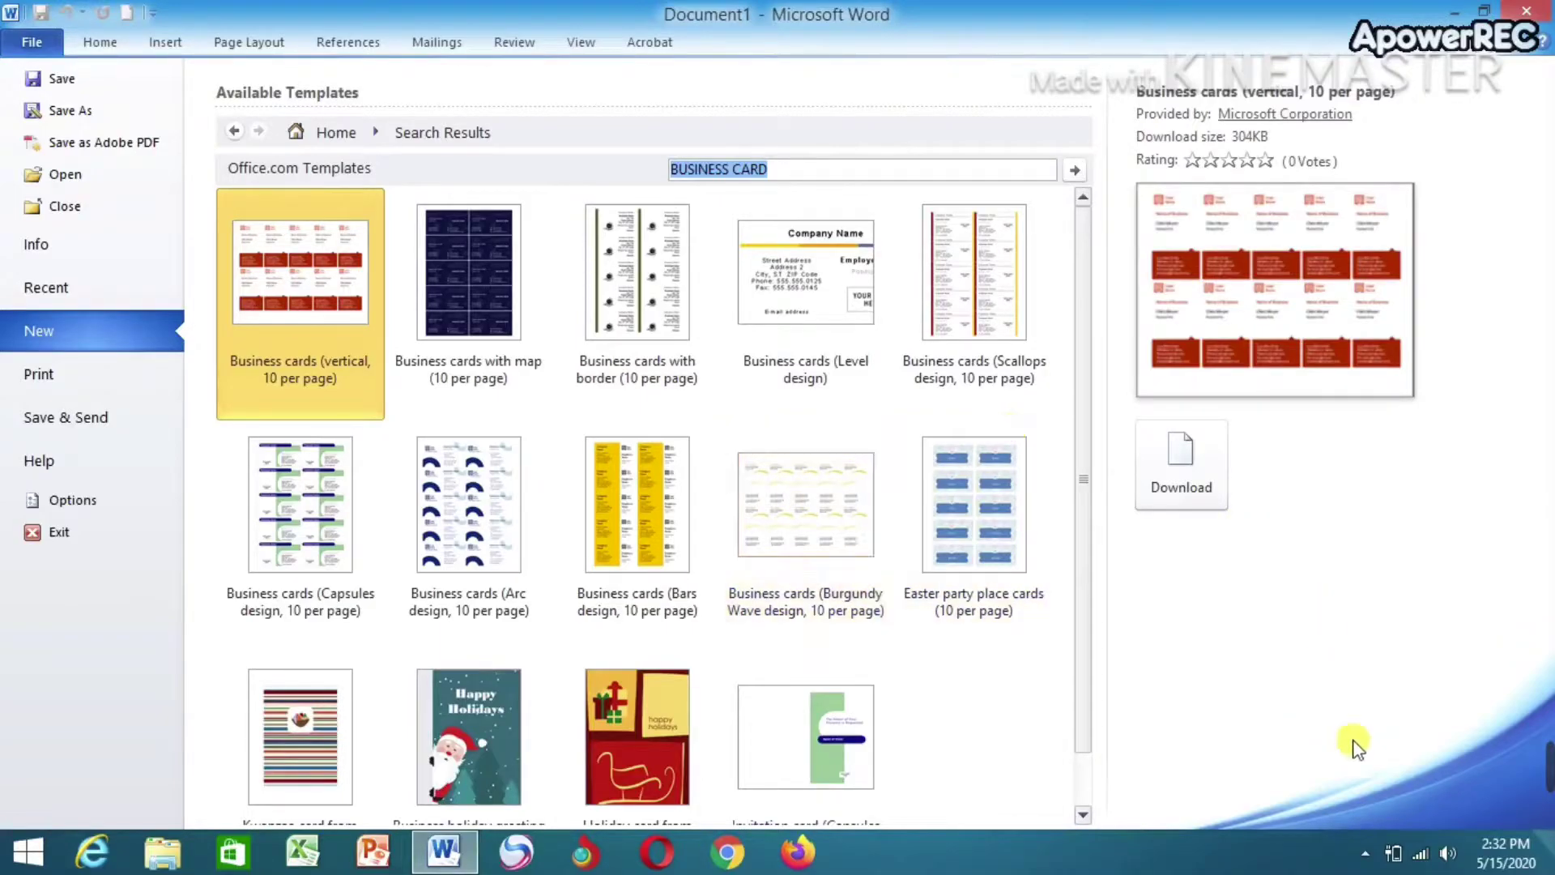
scroll(653, 487, "down", 1)
scroll(543, 421, "up", 1)
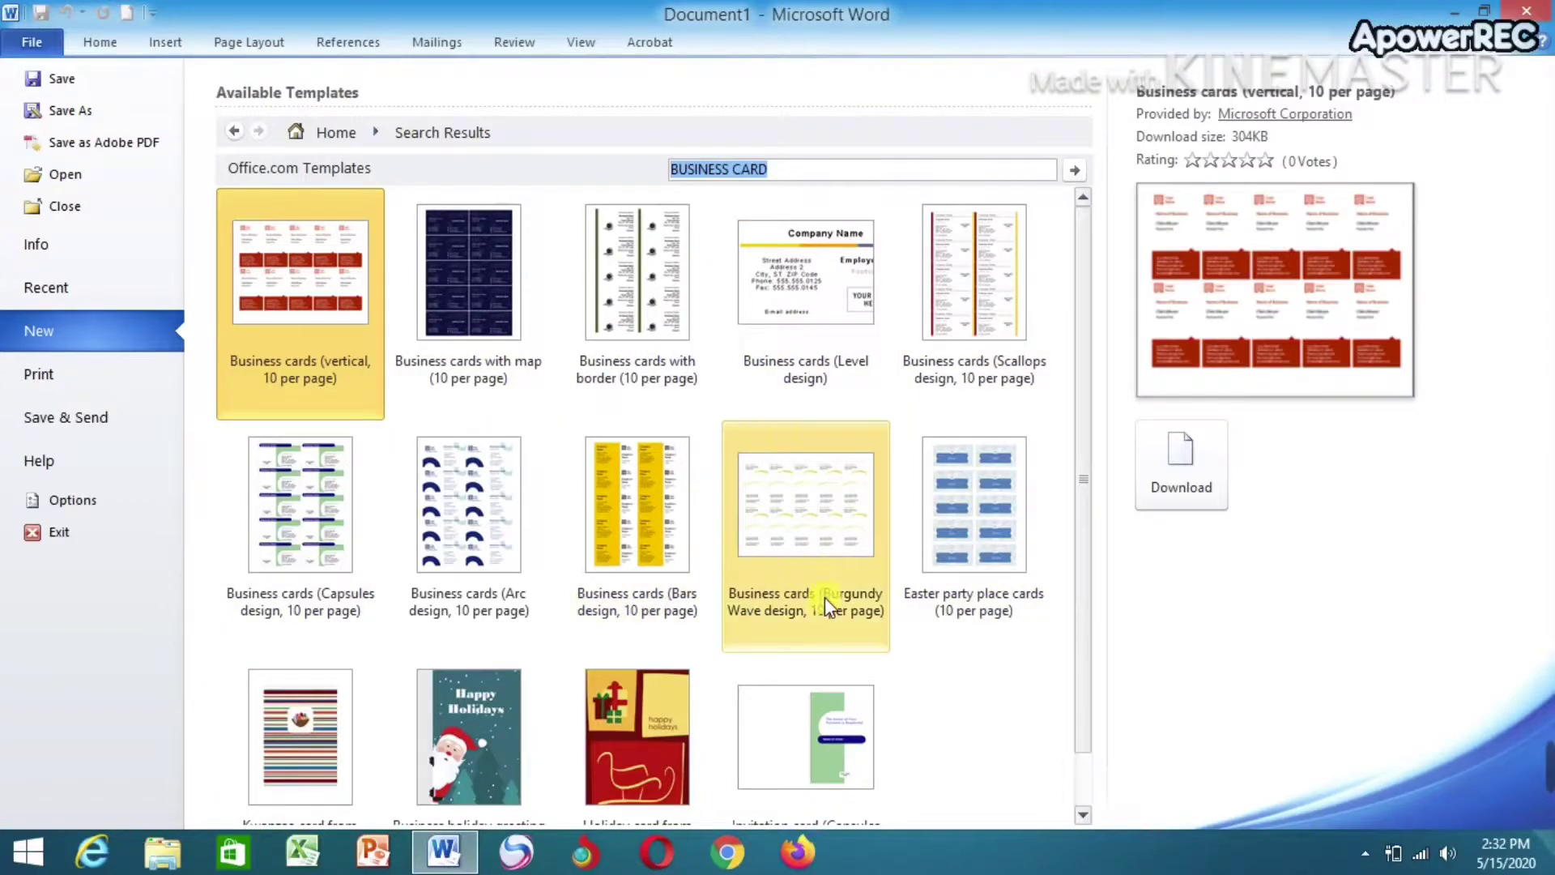
scroll(825, 599, "down", 1)
scroll(397, 503, "up", 1)
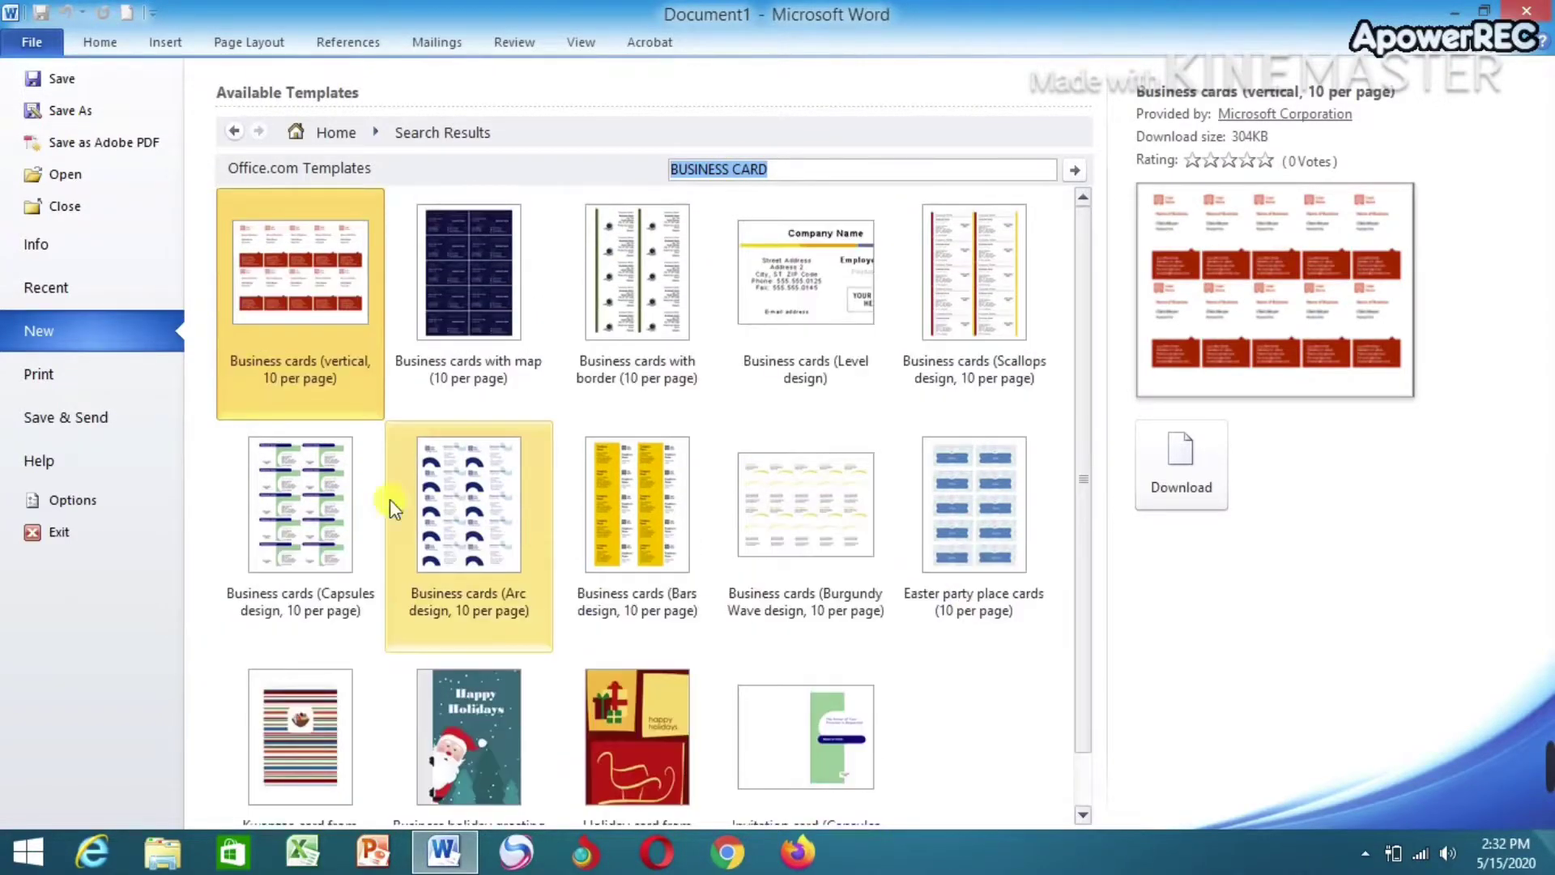
left_click(291, 491)
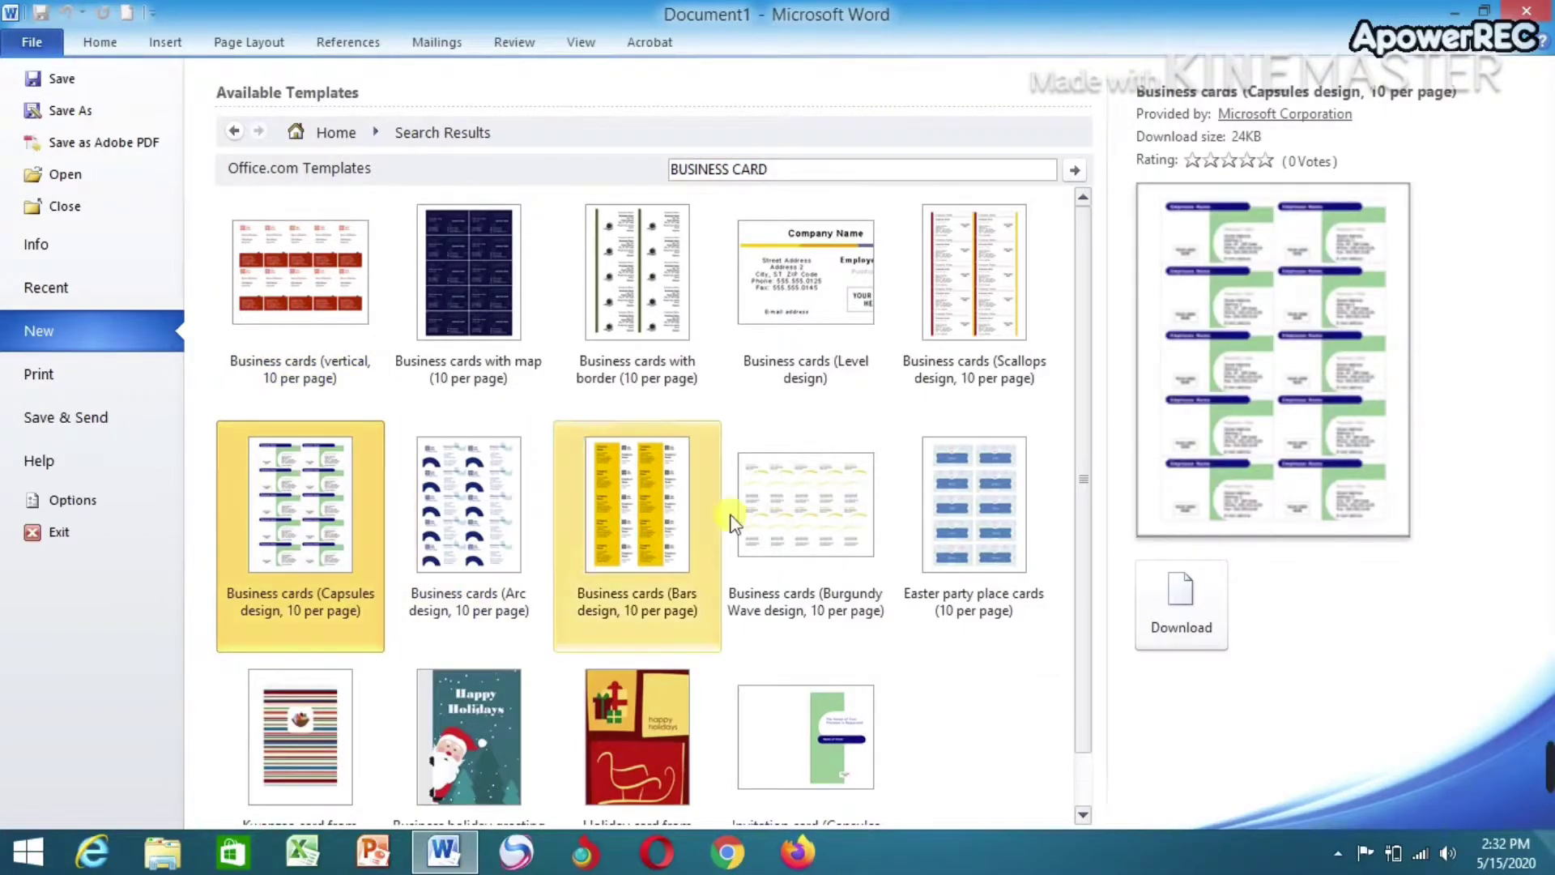
left_click(1179, 603)
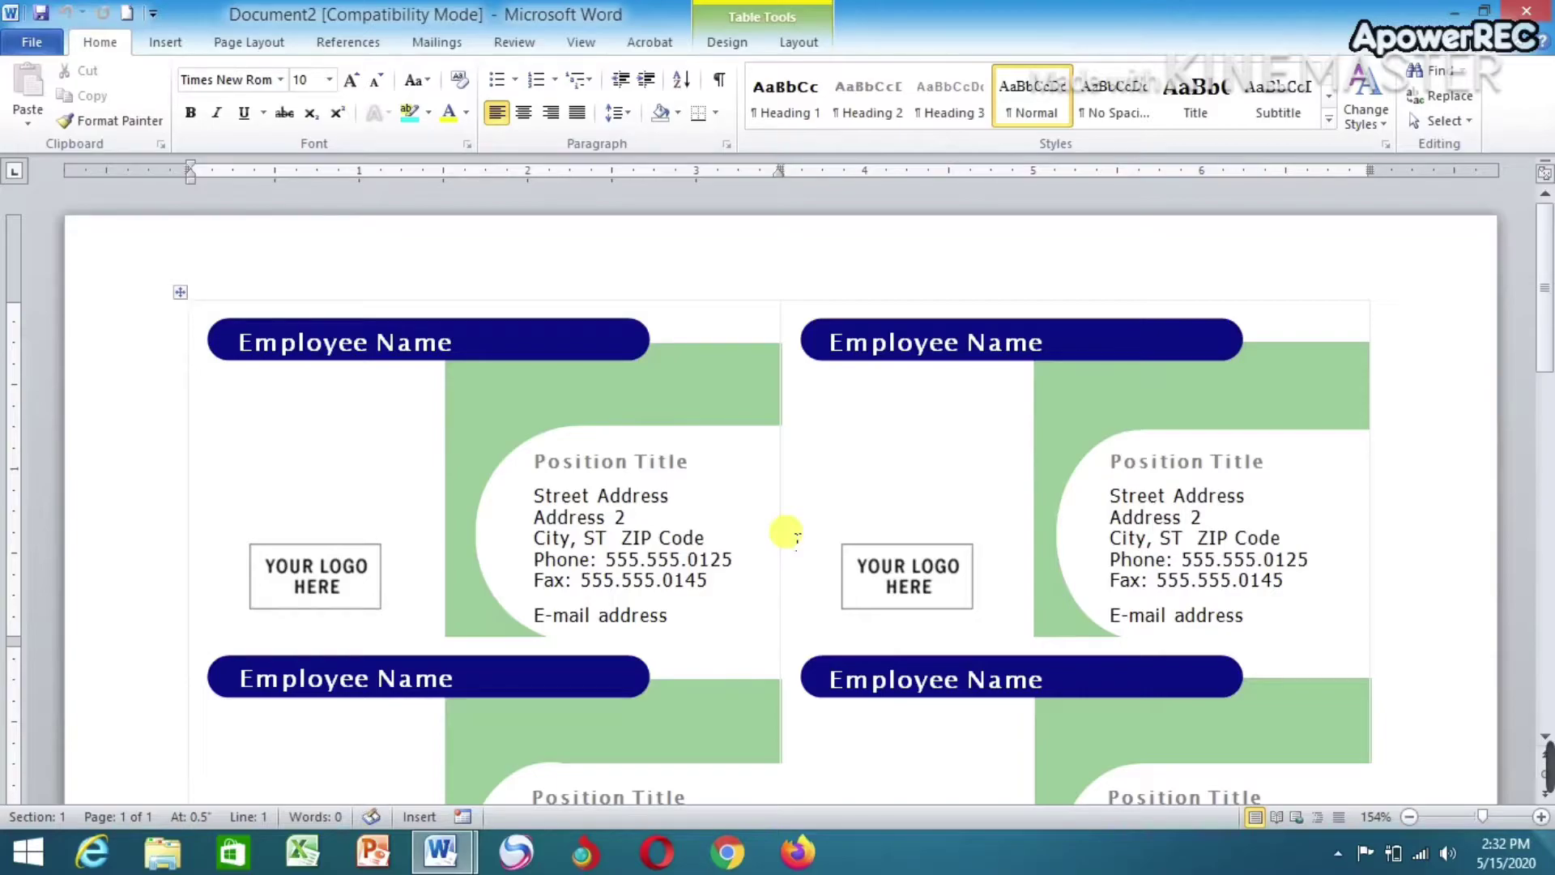
Step: Replace the first card's Employee Name with BATHOLOMEW TECH SKILLS and widen its text box
left_click(489, 357)
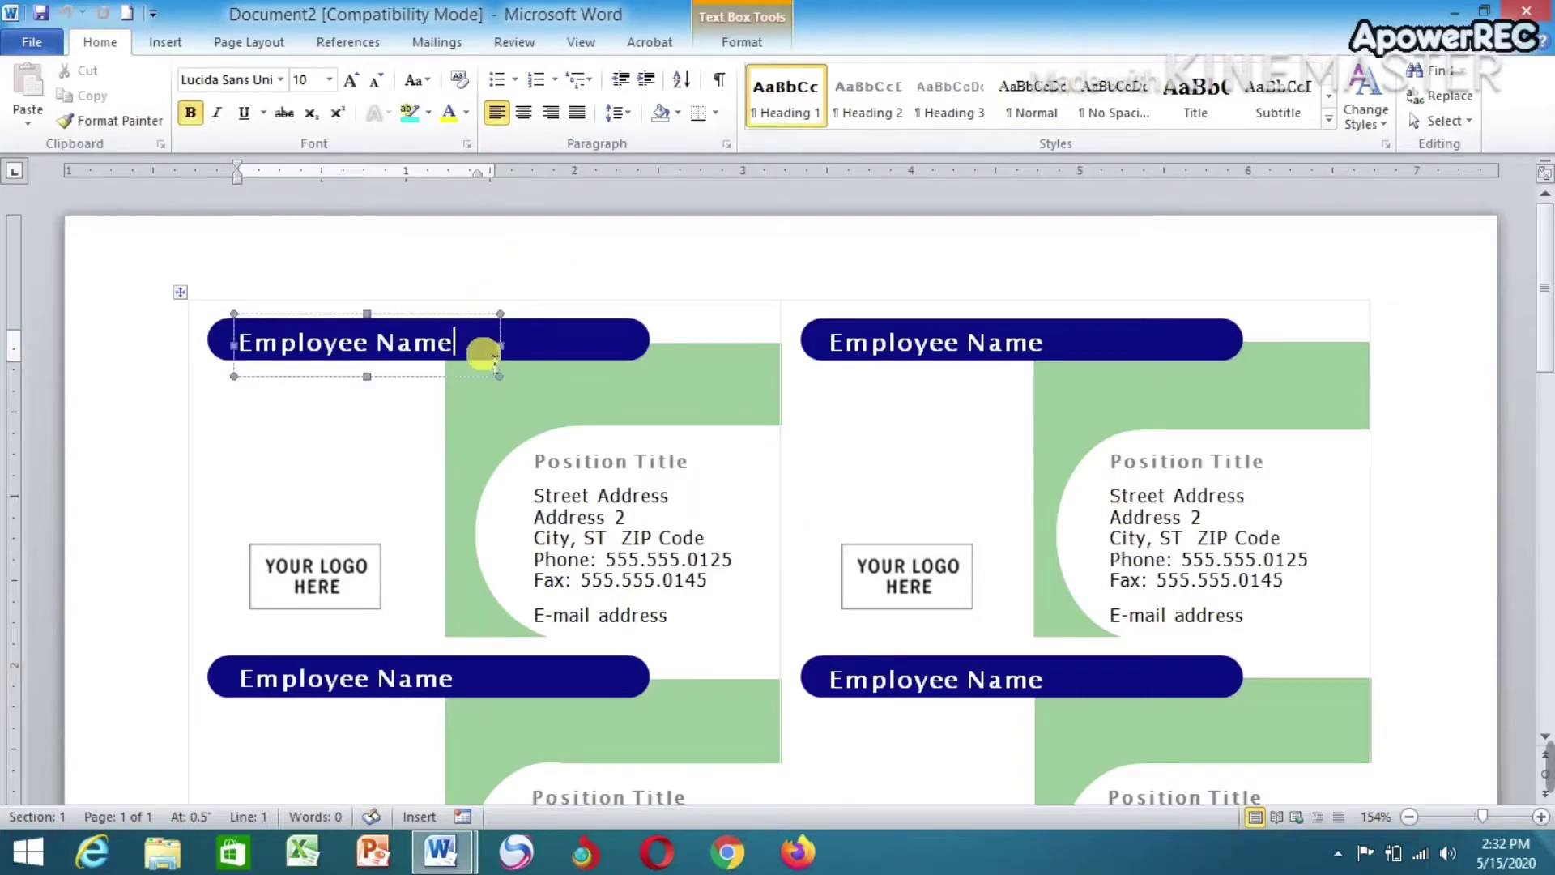
triple_click(486, 357)
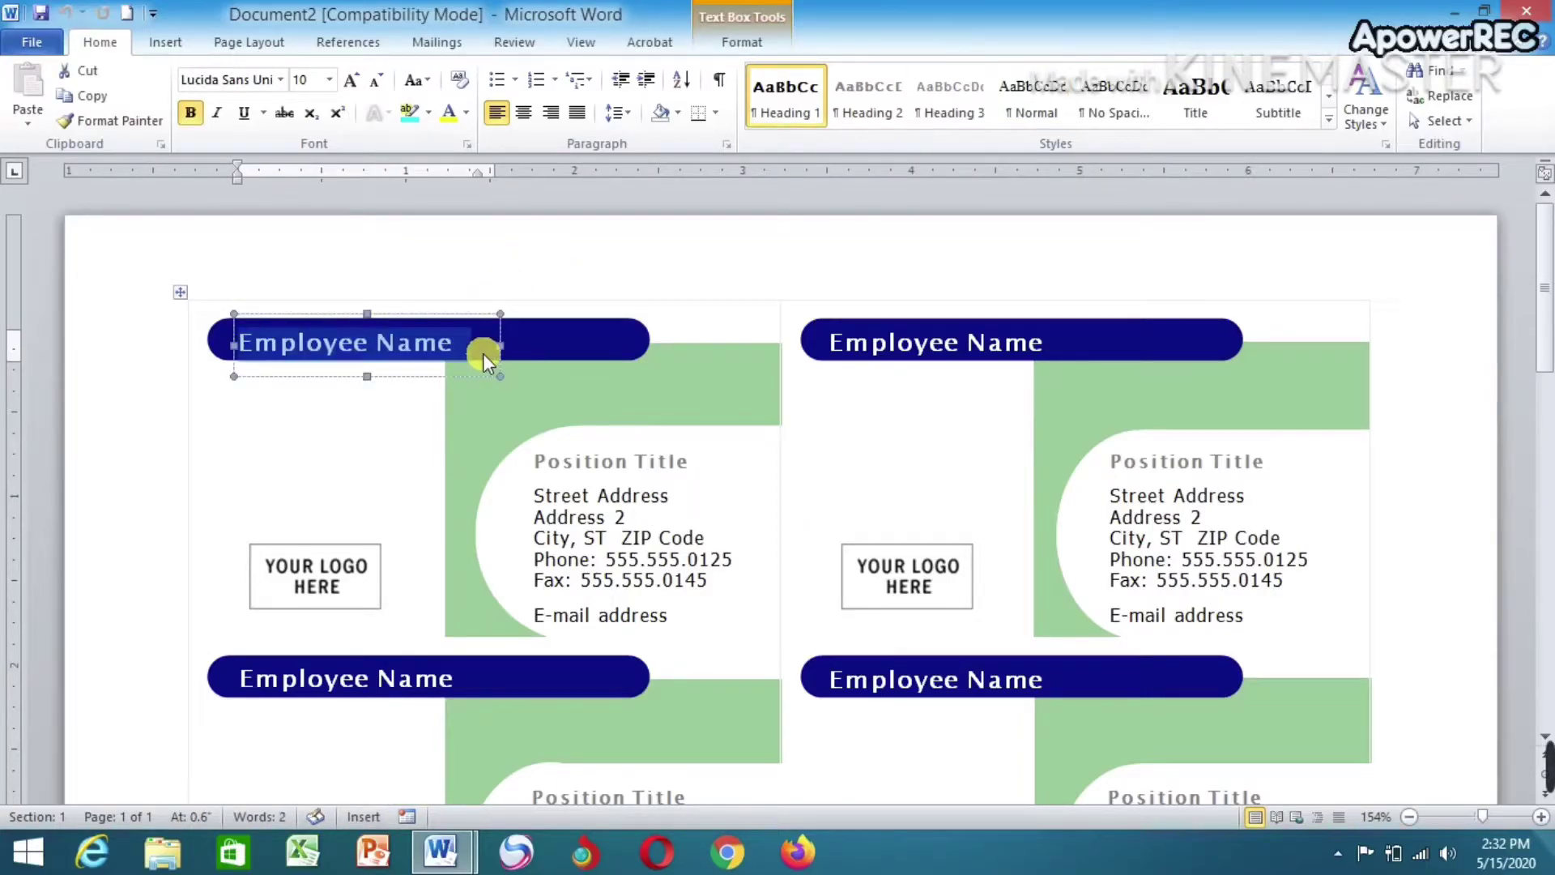
type("b")
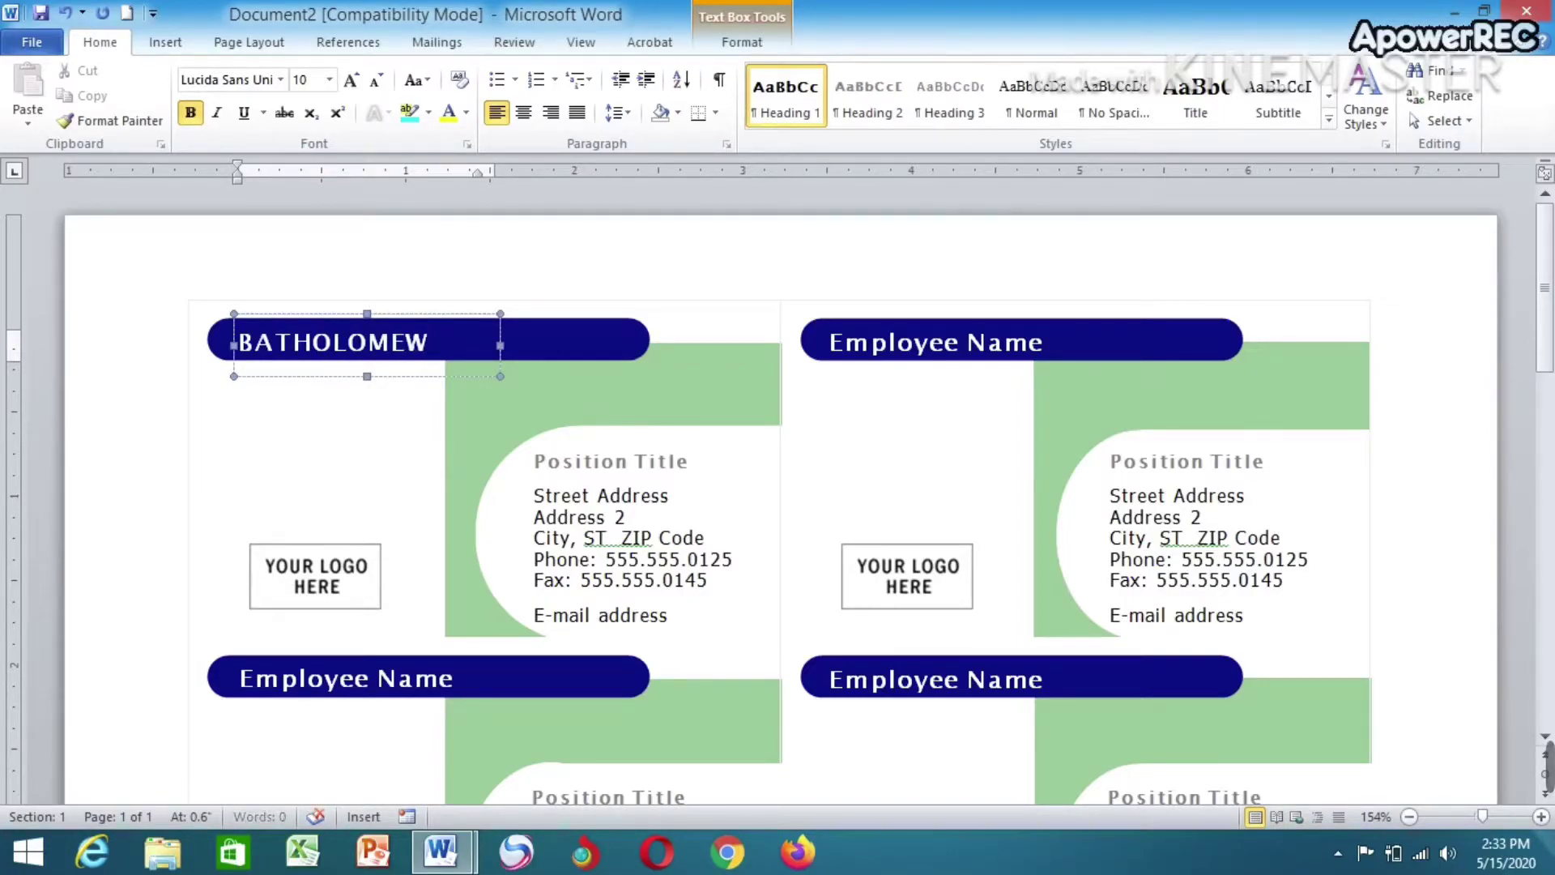
key("Return")
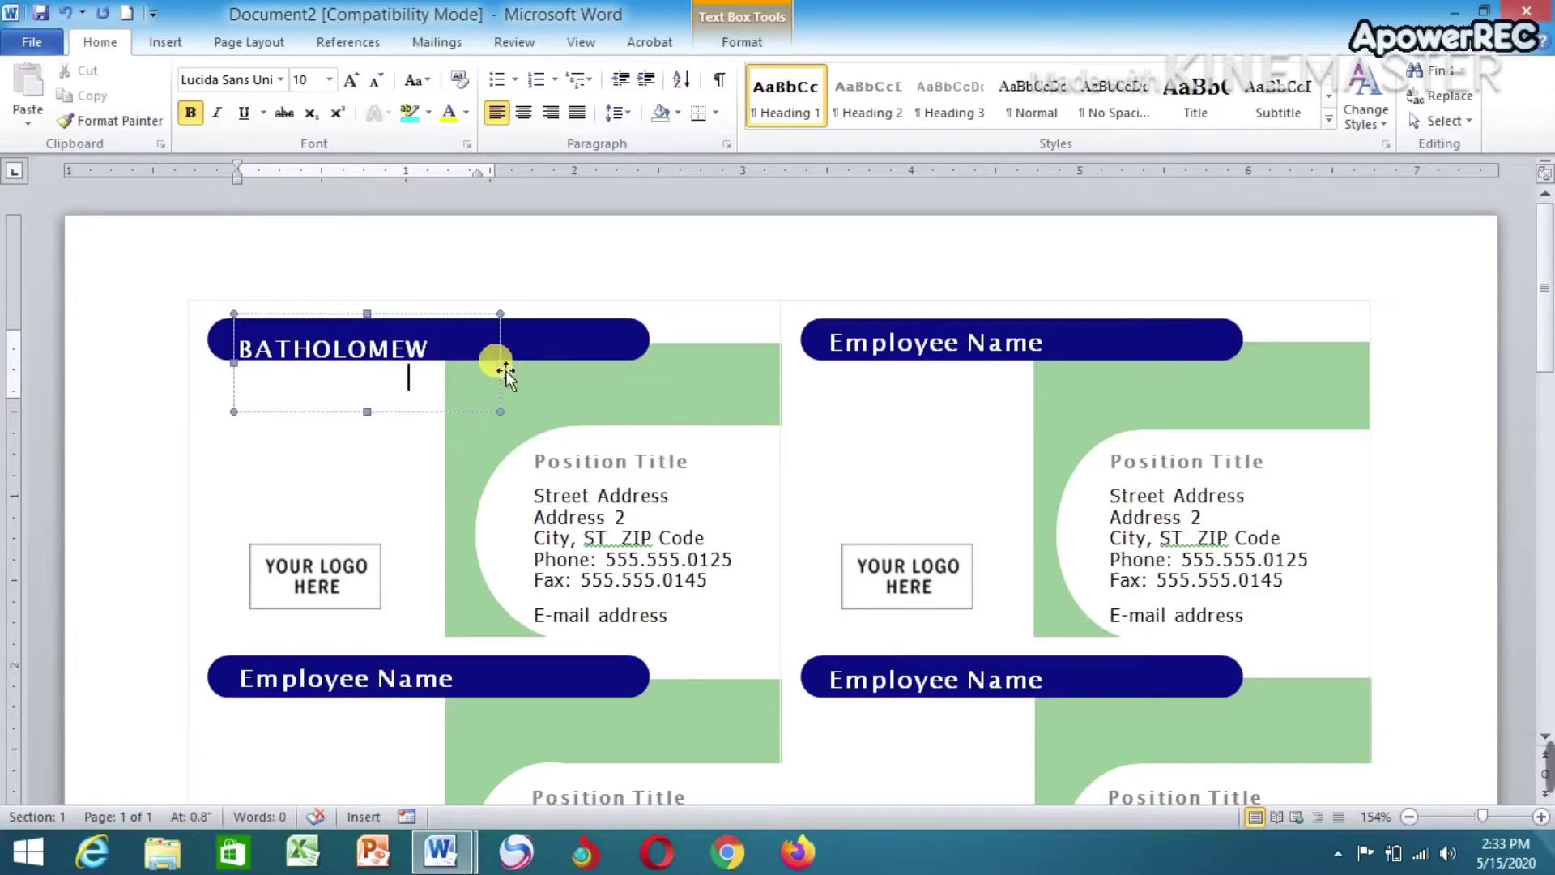
left_click_drag(504, 363, 646, 371)
Step: Set the whole name in Times New Roman and nudge its text box right
left_click(559, 347)
key("ctrl+a")
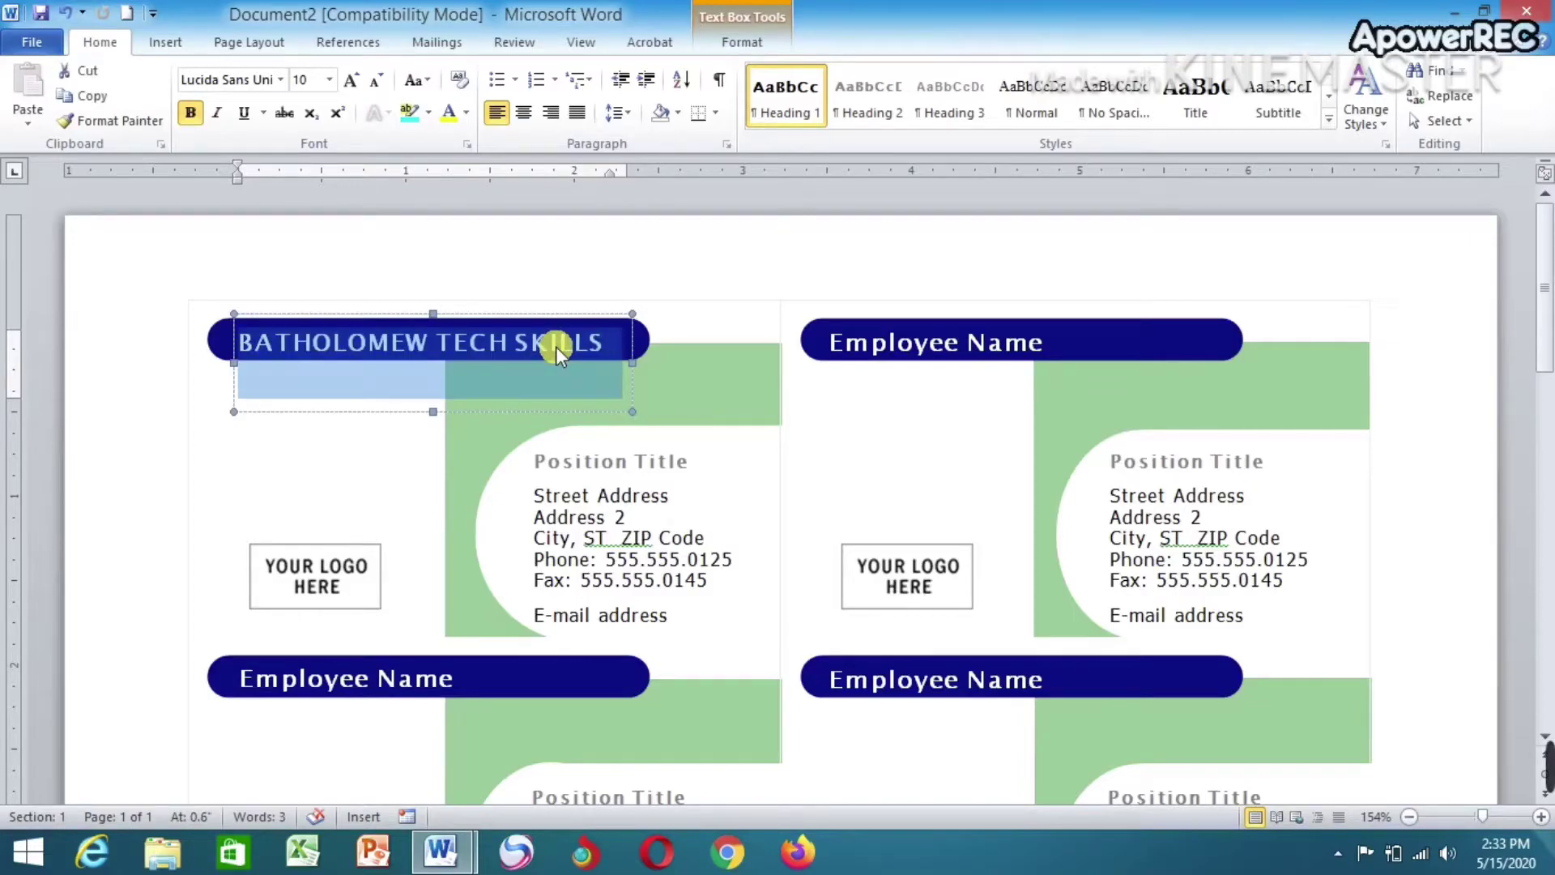
left_click(281, 79)
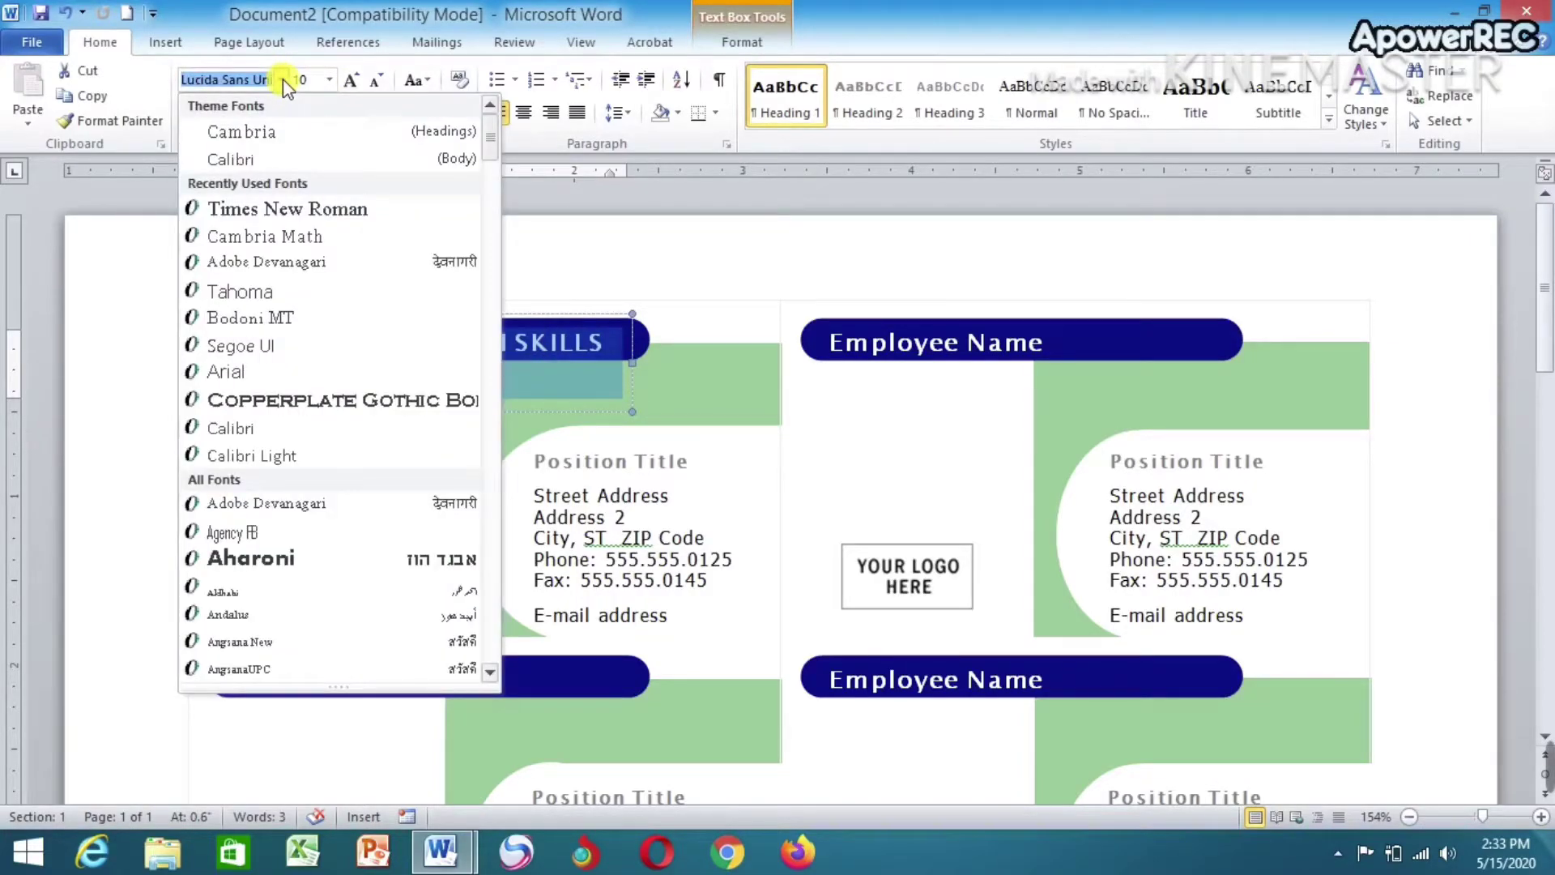
left_click(260, 209)
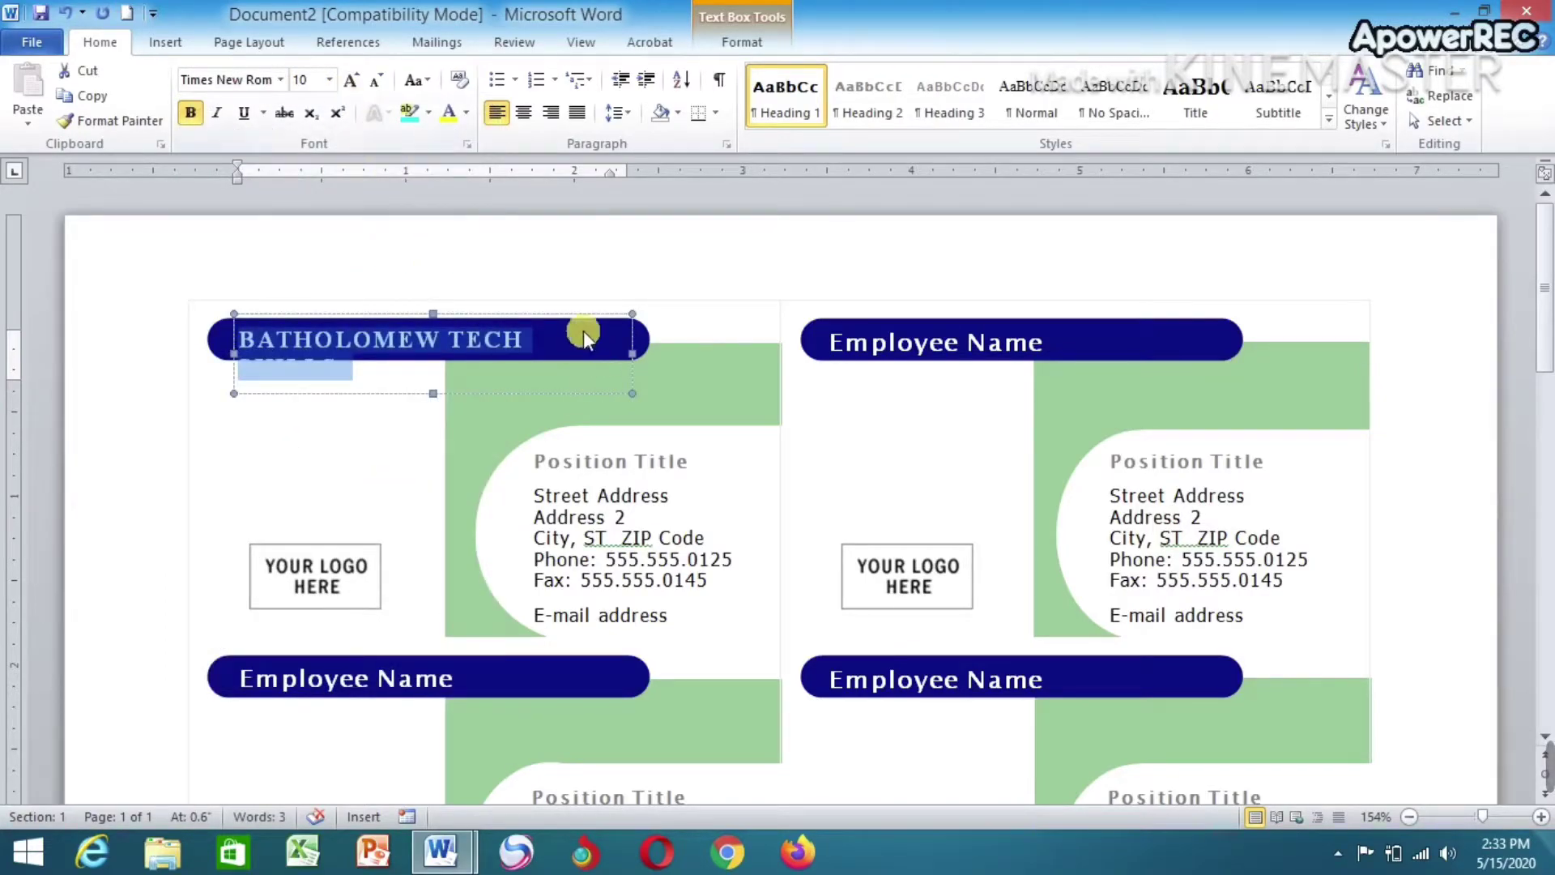
left_click(564, 346)
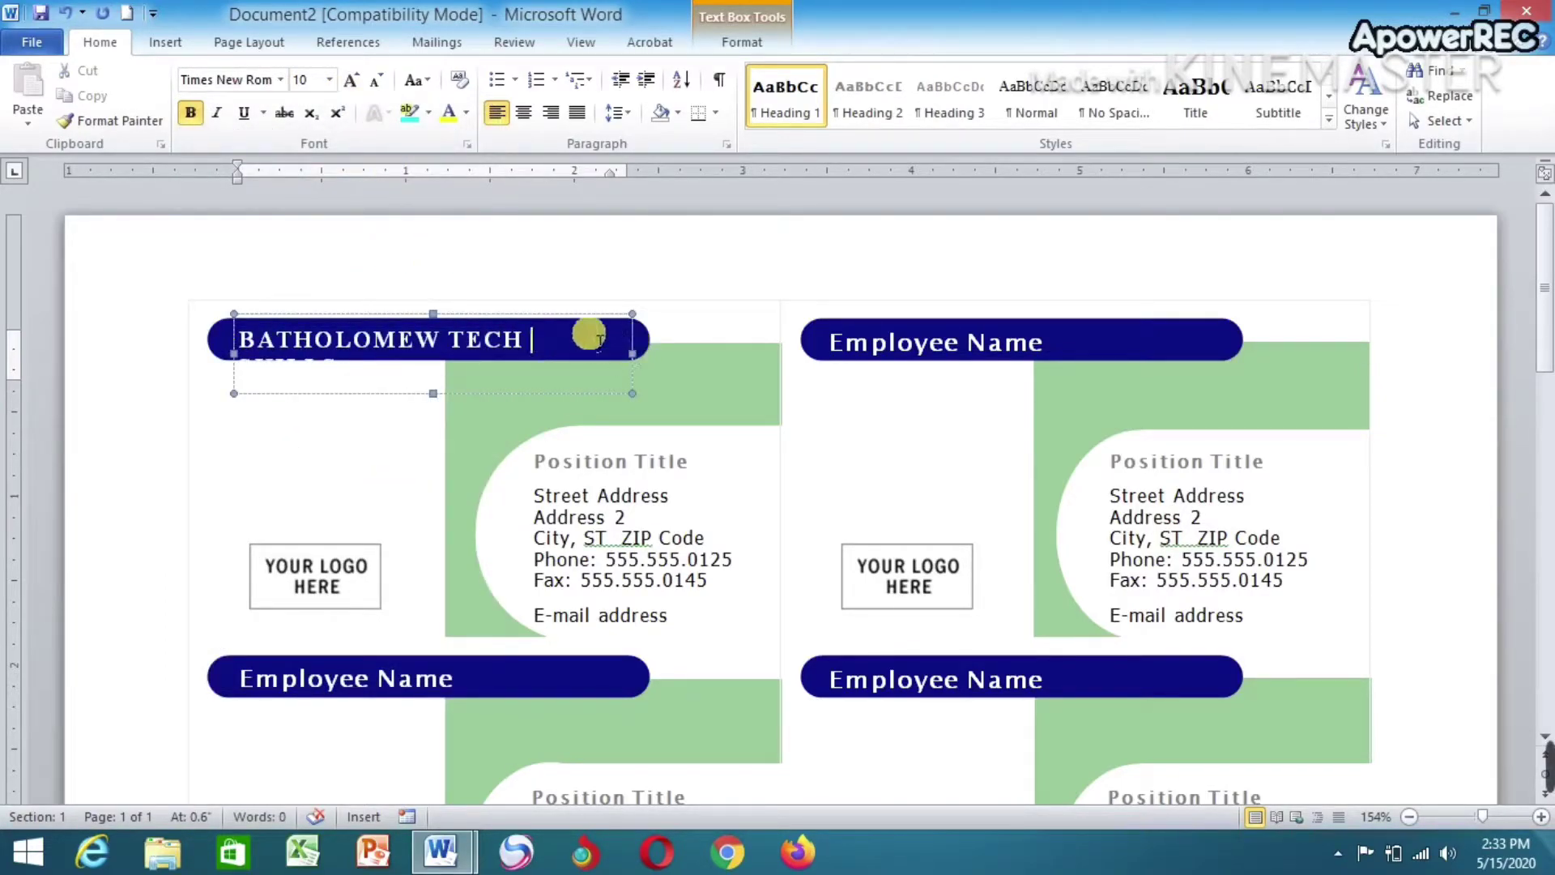
left_click(587, 316)
left_click_drag(591, 313, 615, 337)
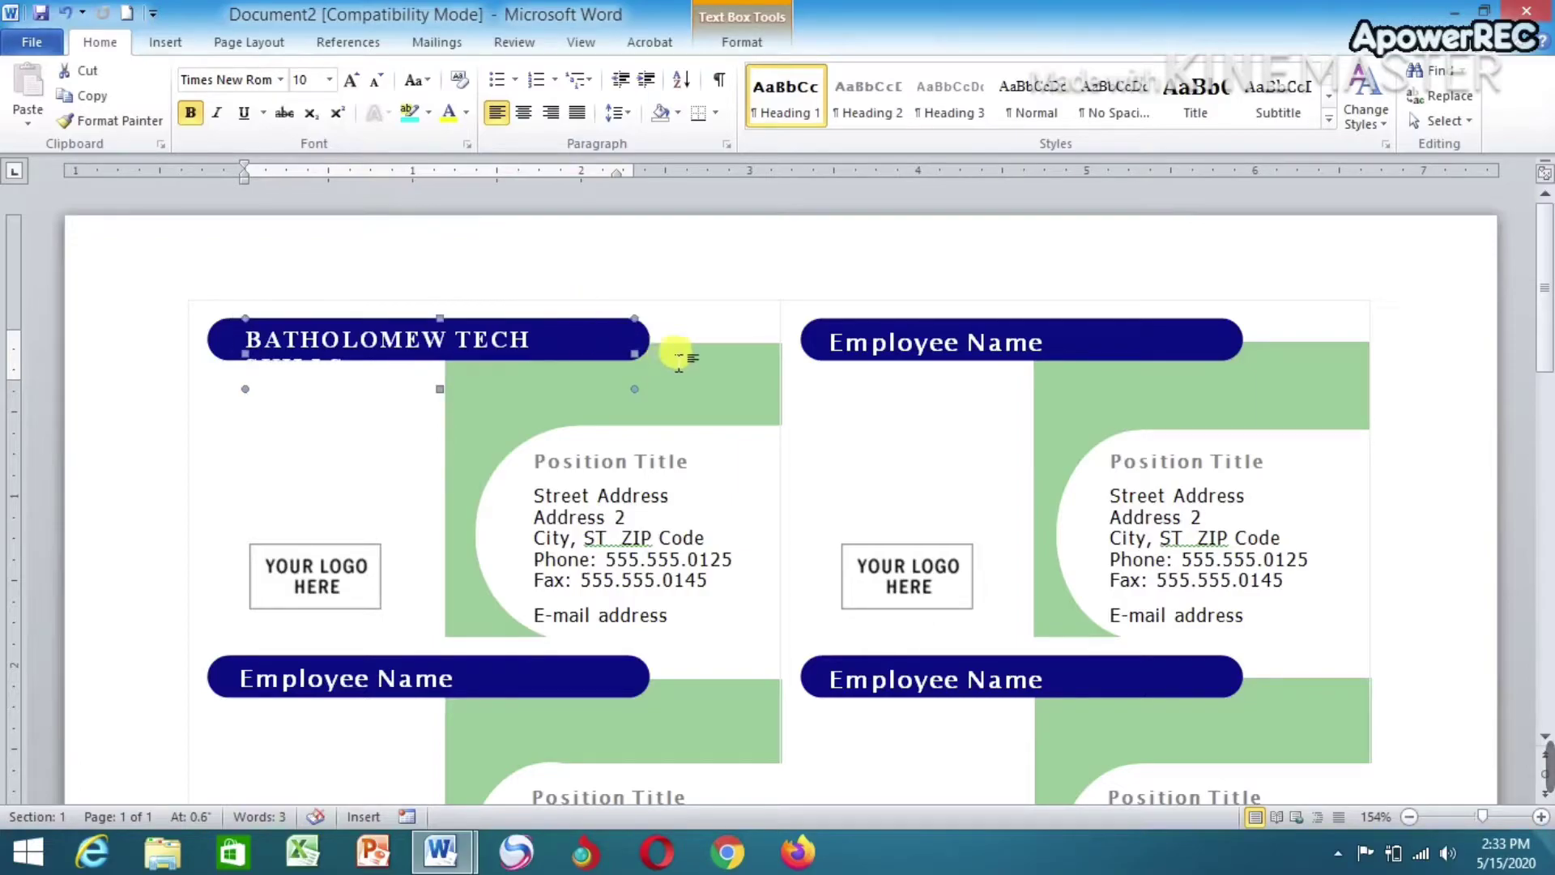
Step: Delete the Employee Name placeholder text from the top-right card
left_click(679, 356)
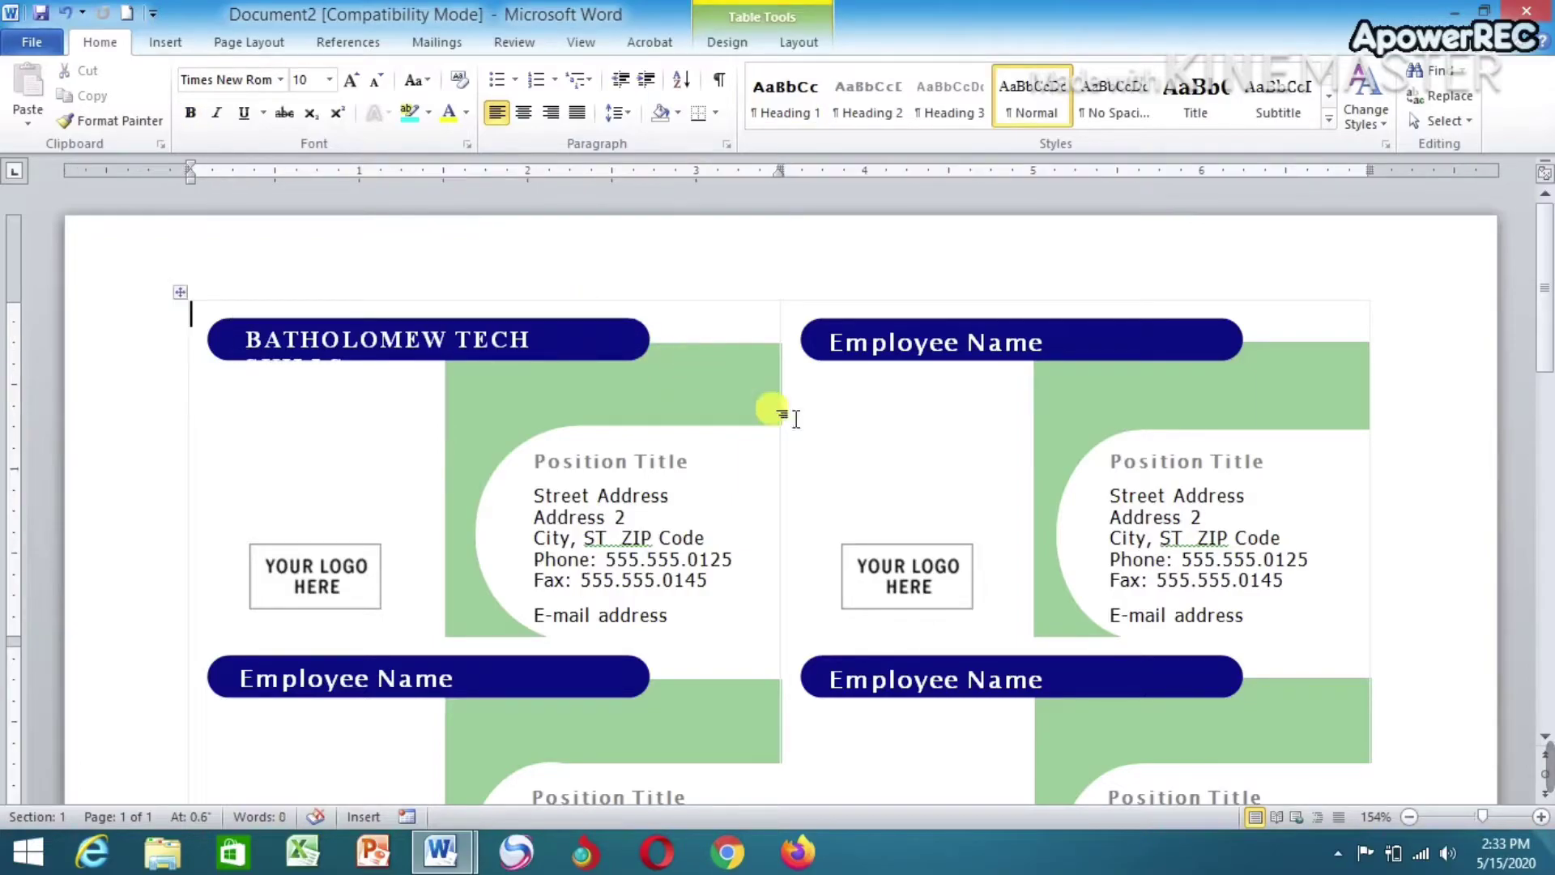
left_click(842, 338)
left_click(1043, 345)
left_click_drag(1043, 344, 885, 355)
key("Delete")
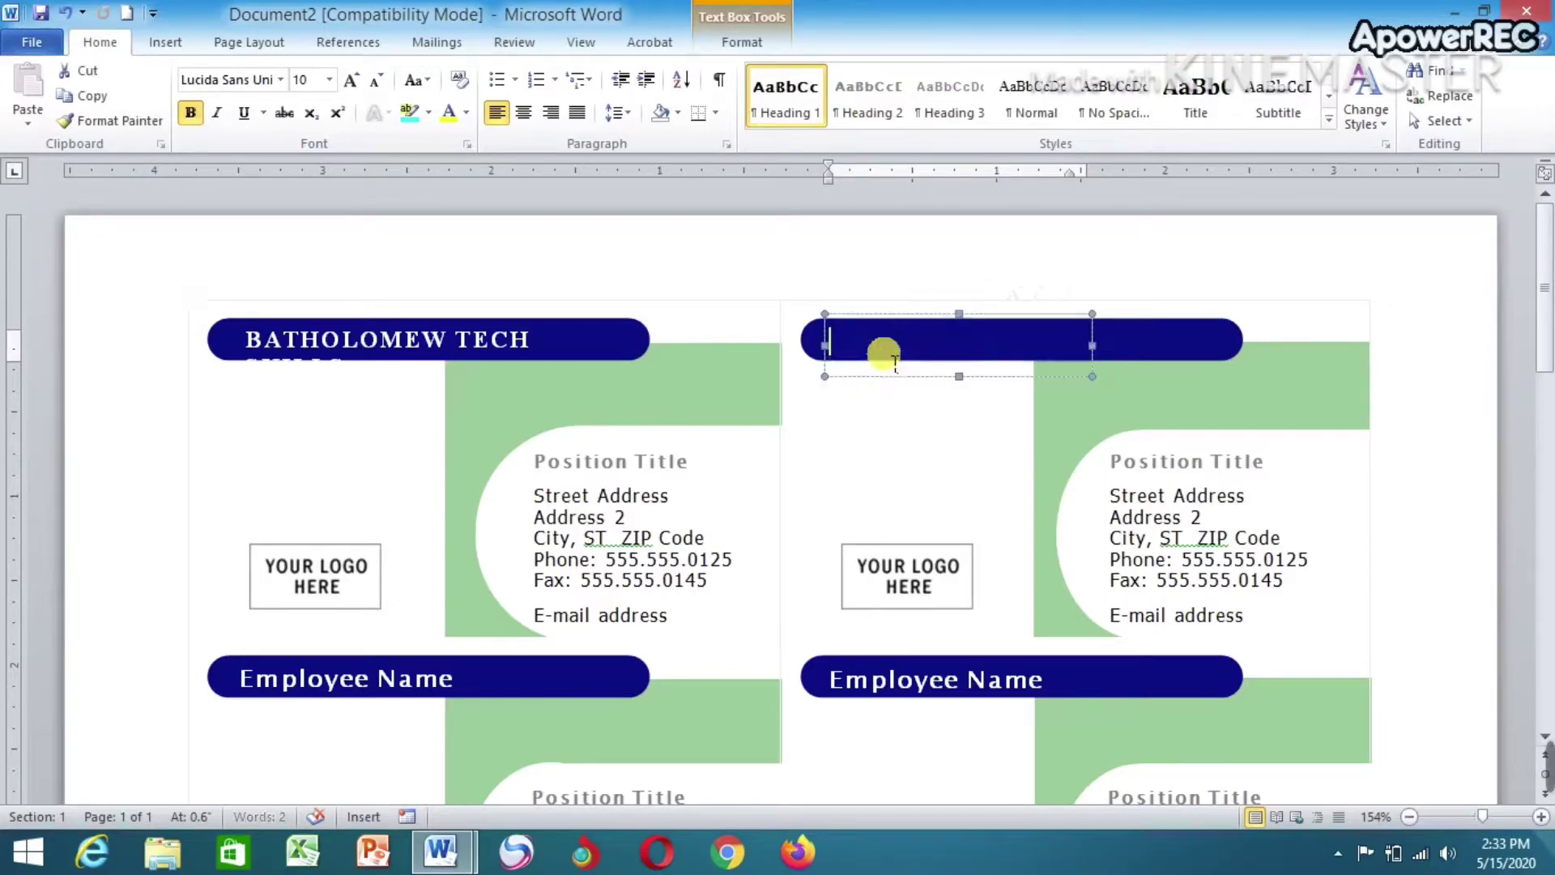
Step: Paste the left card's BATHOLOMEW TECH heading into the right card and widen its box
left_click(462, 340)
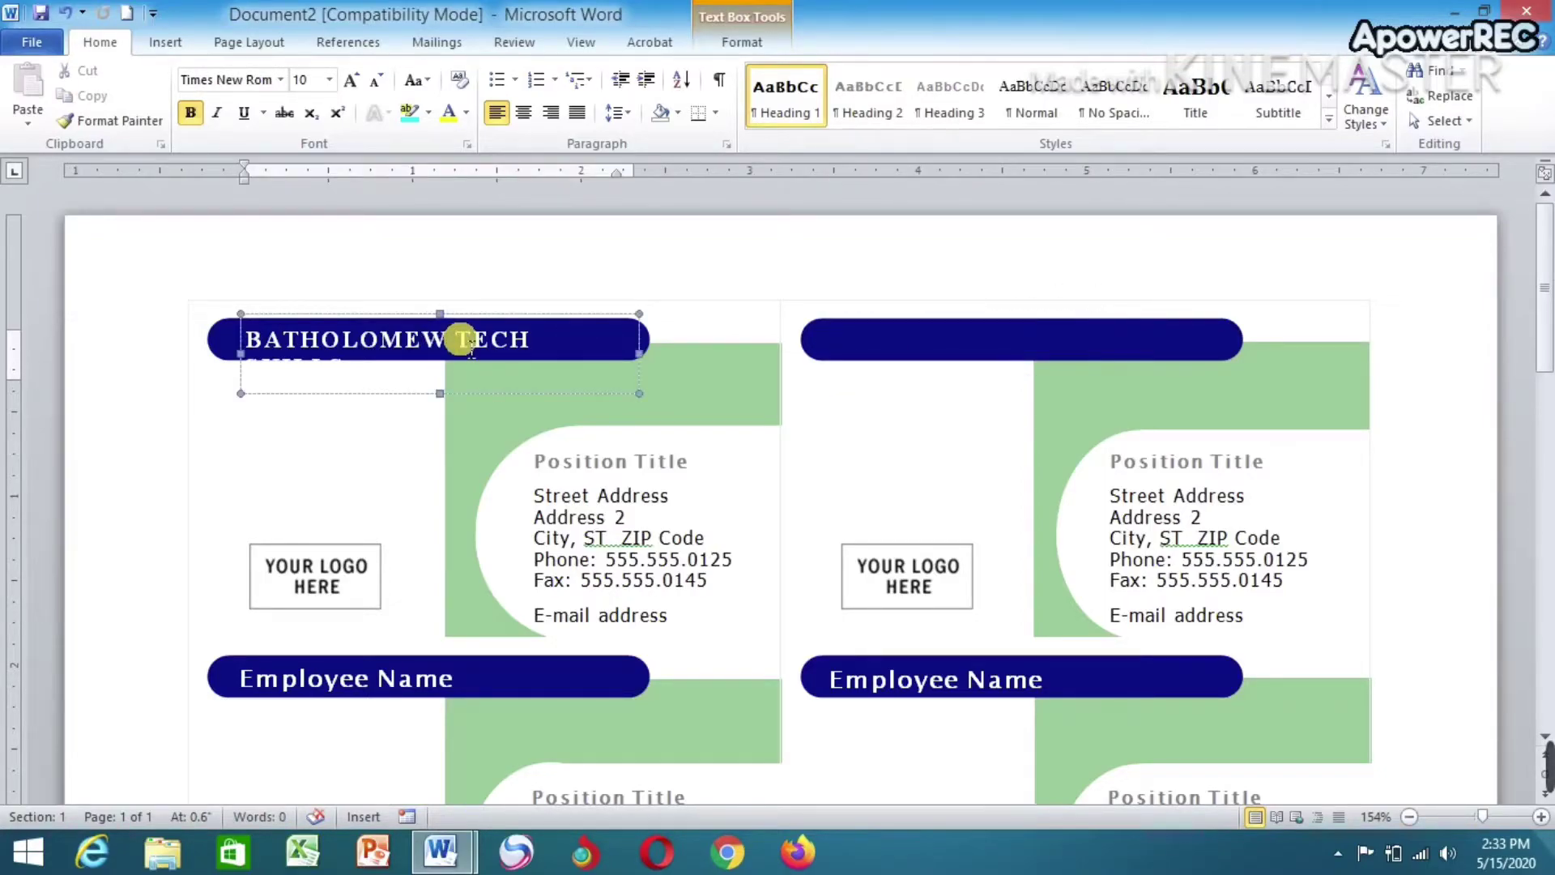
triple_click(460, 339)
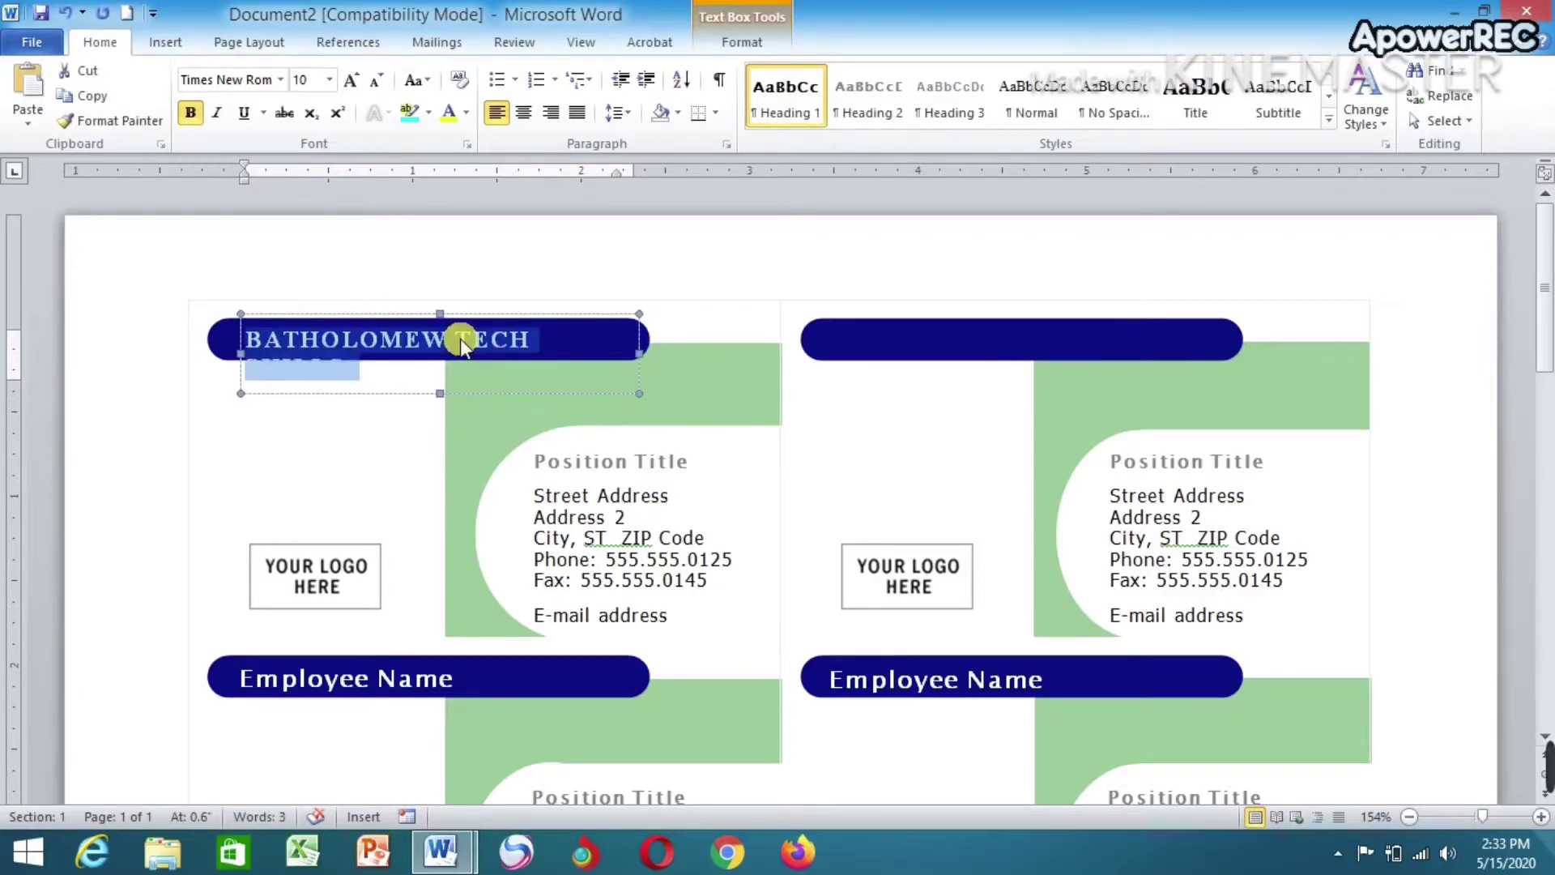
left_click(919, 344)
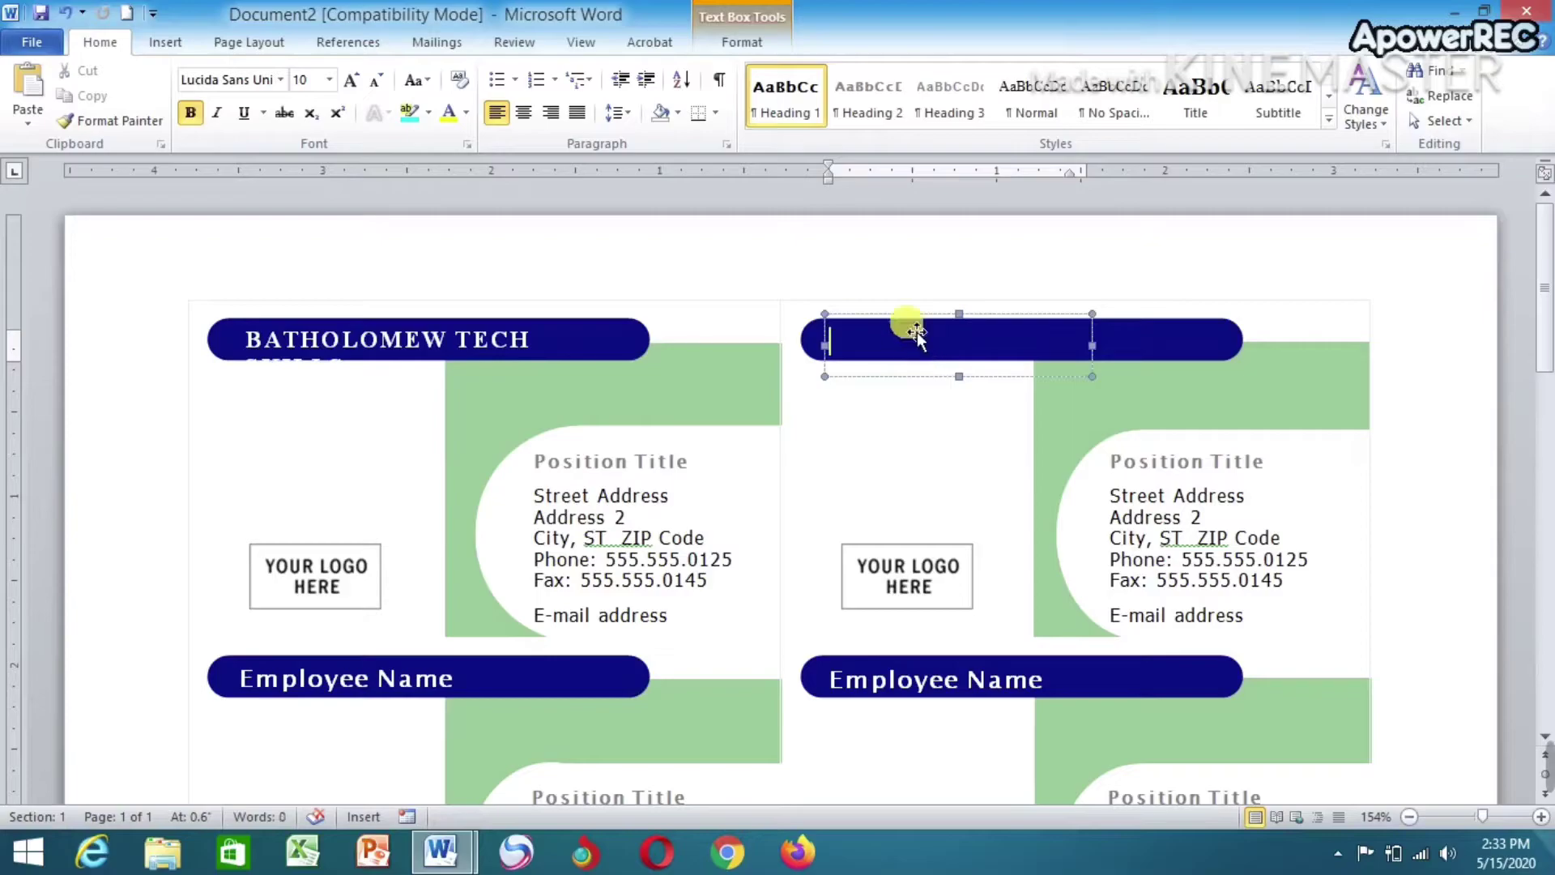
type("BATHOLOMEW TECH SKILLS")
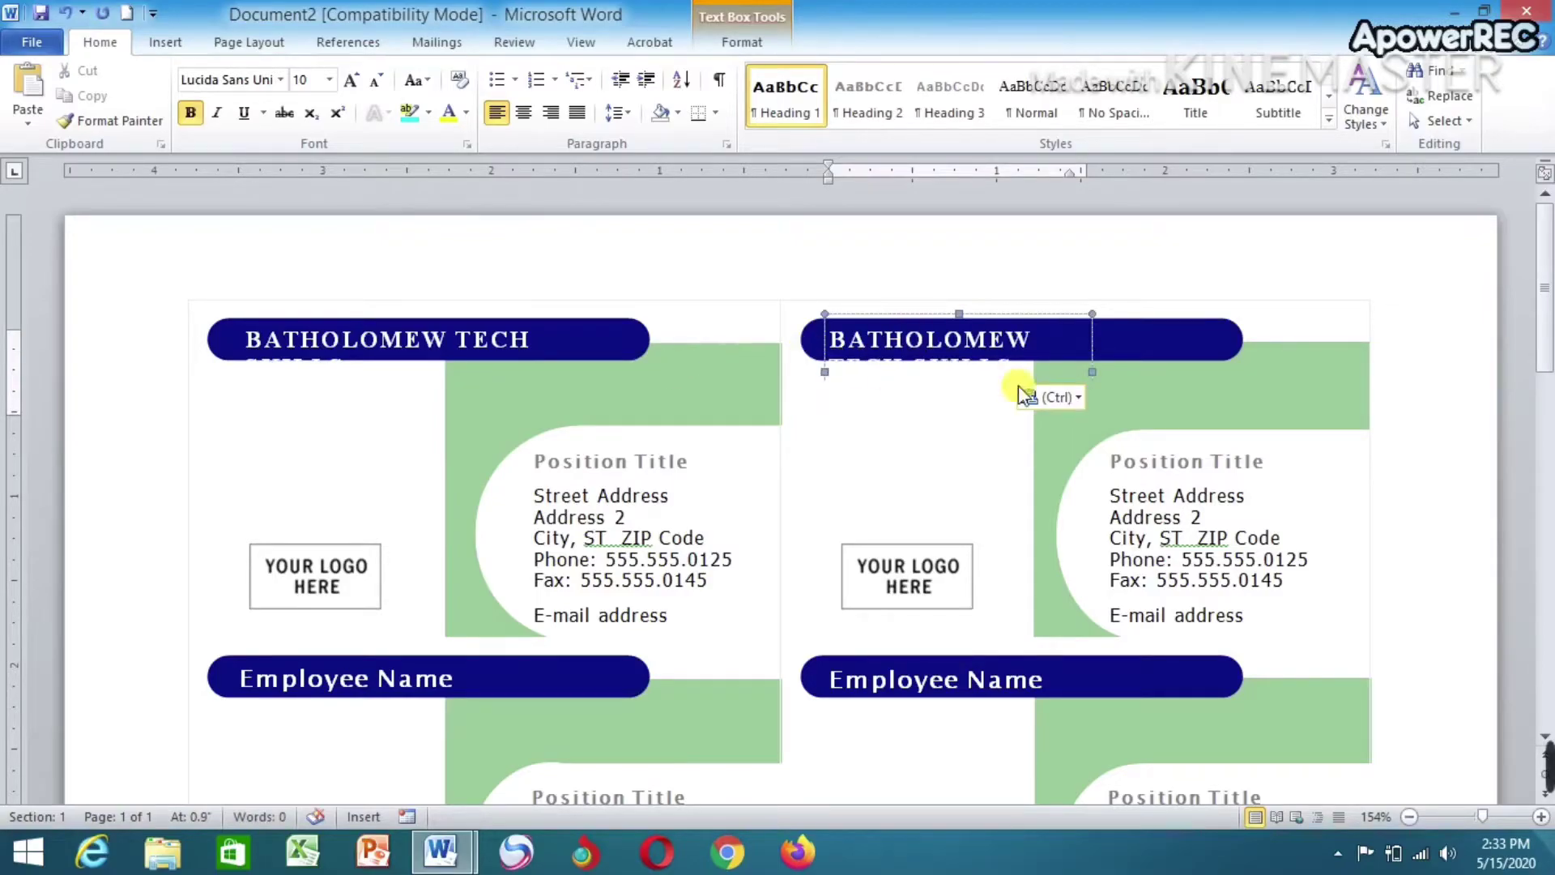
left_click_drag(1107, 374, 1171, 423)
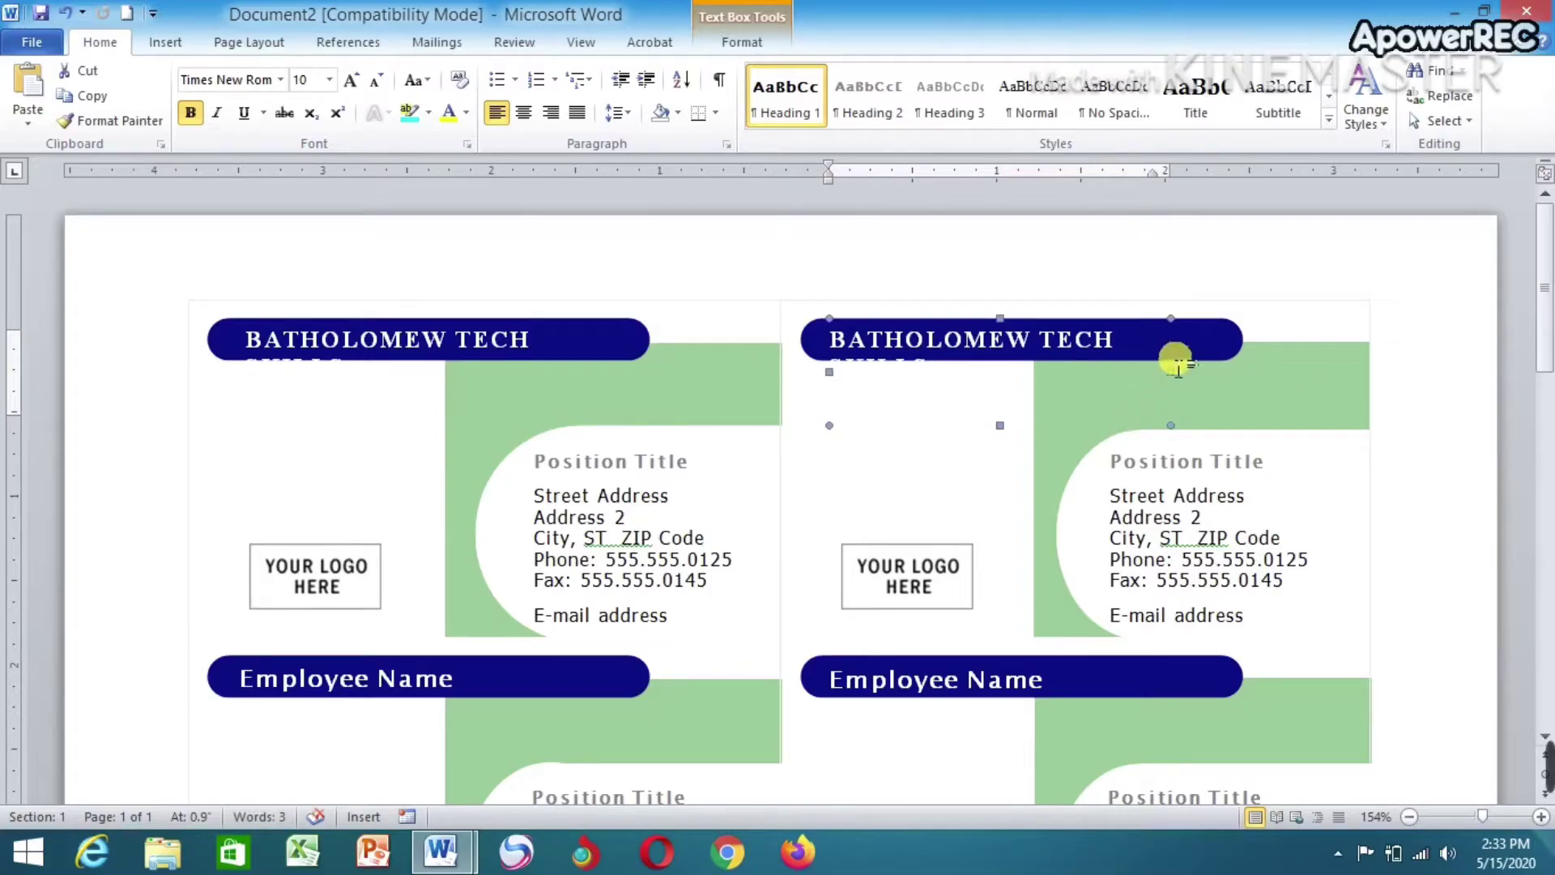
left_click_drag(1178, 378, 1265, 372)
Step: Widen the left card's heading box to one line and shift it slightly left
left_click(492, 335)
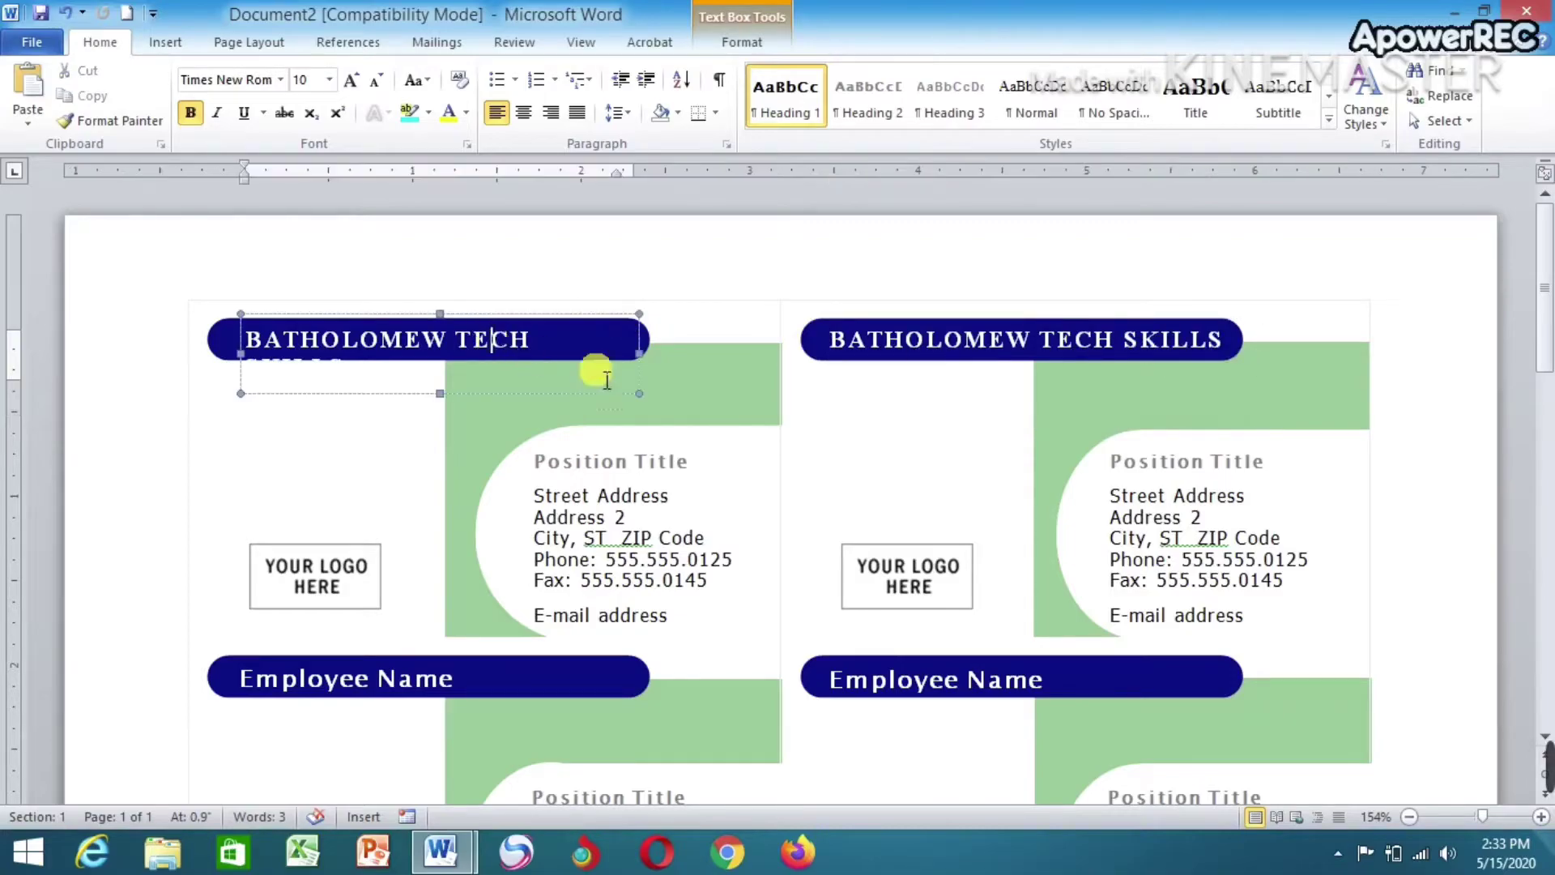
left_click(662, 361)
left_click_drag(685, 369, 683, 349)
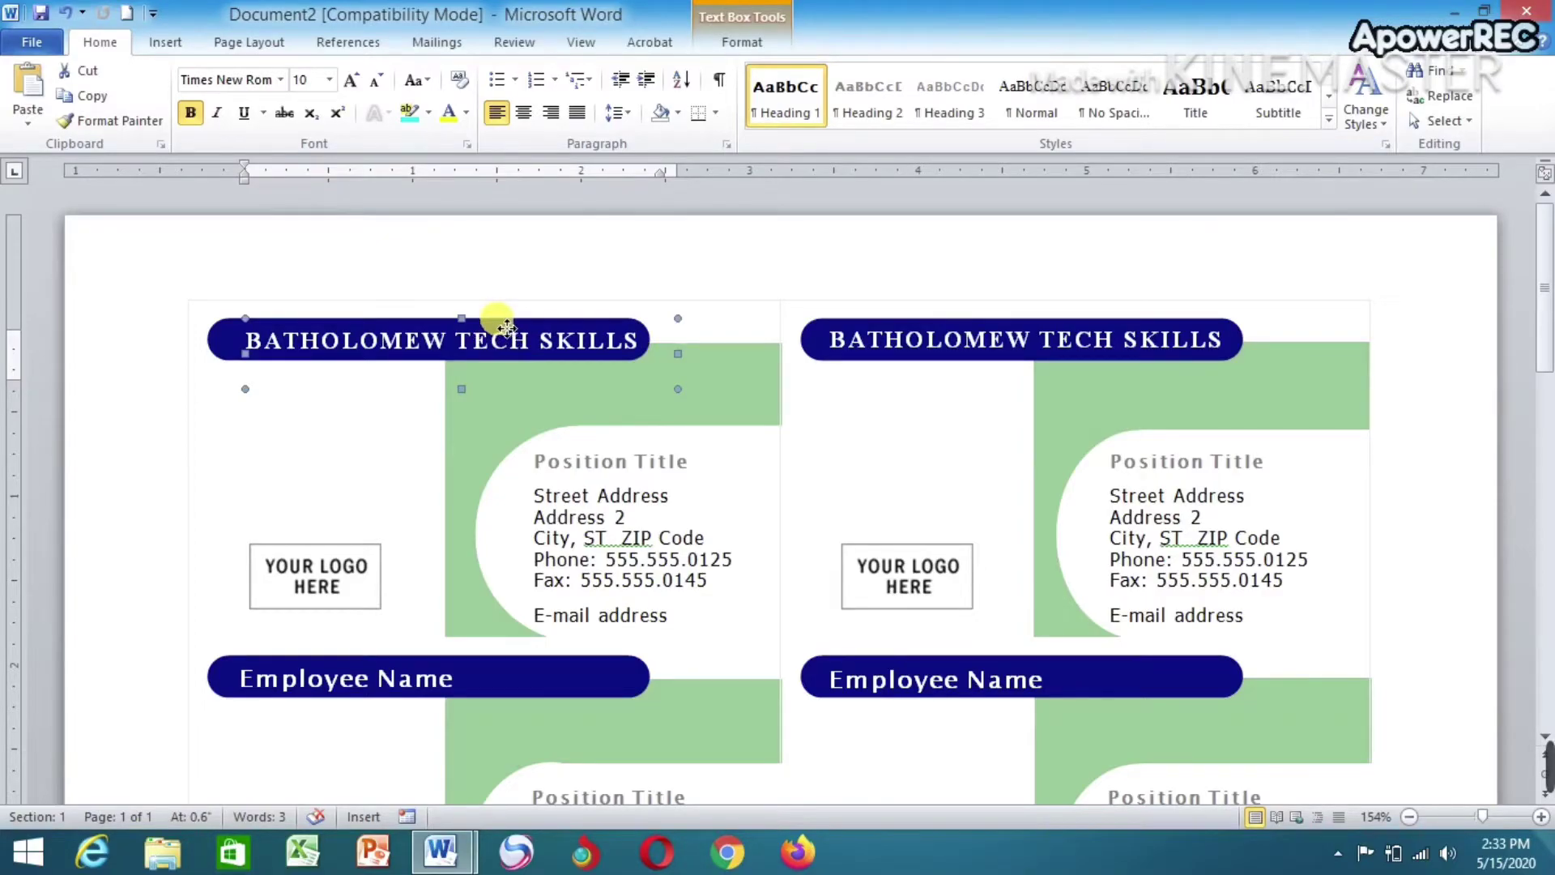
left_click_drag(496, 326, 467, 324)
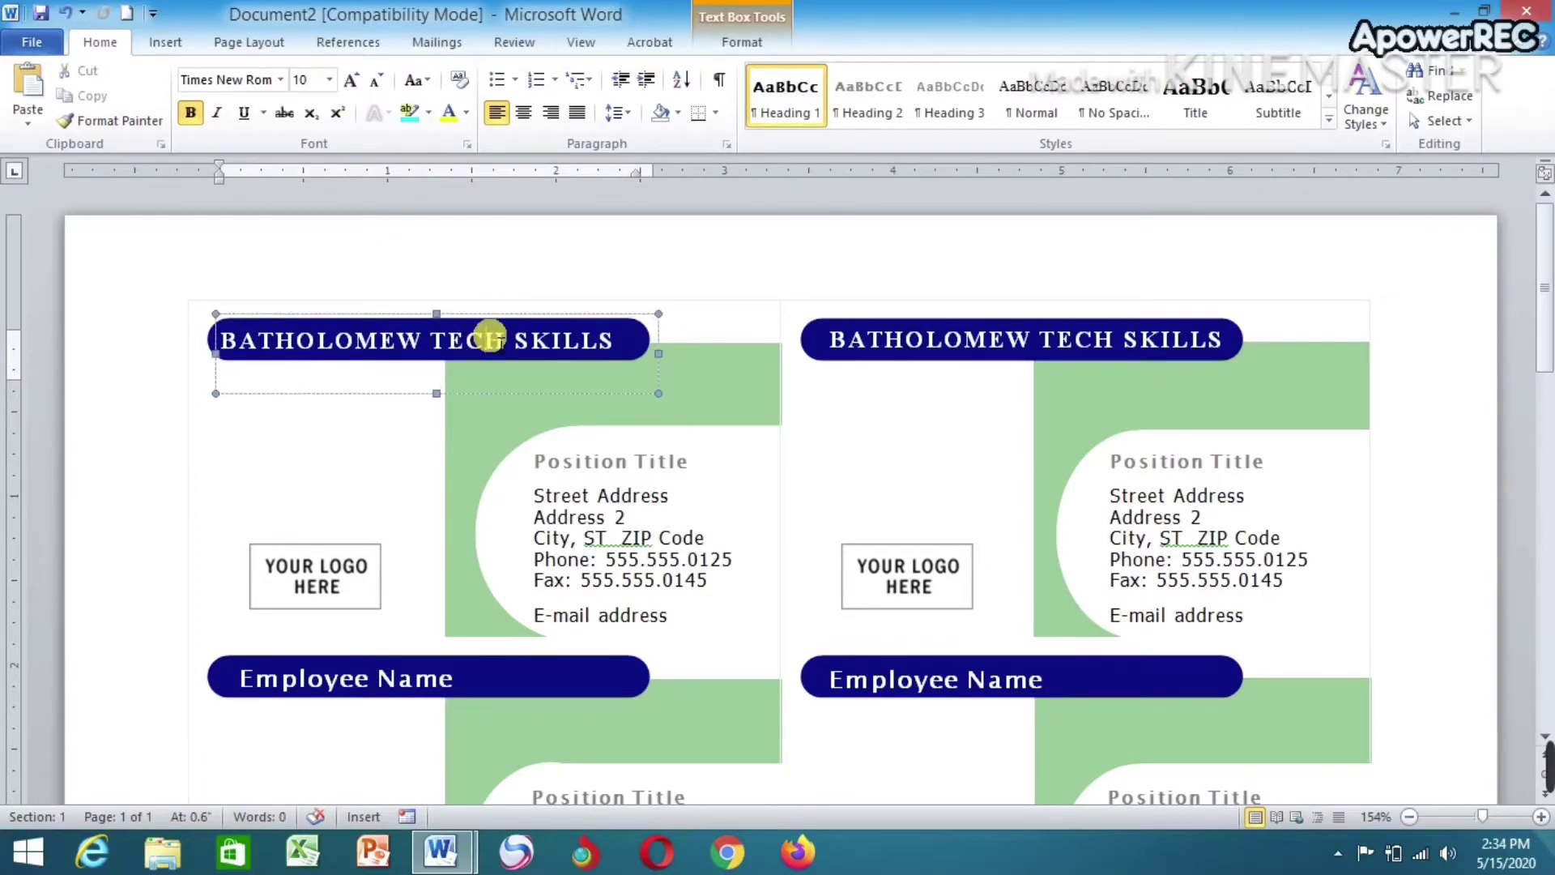
key("ctrl+a")
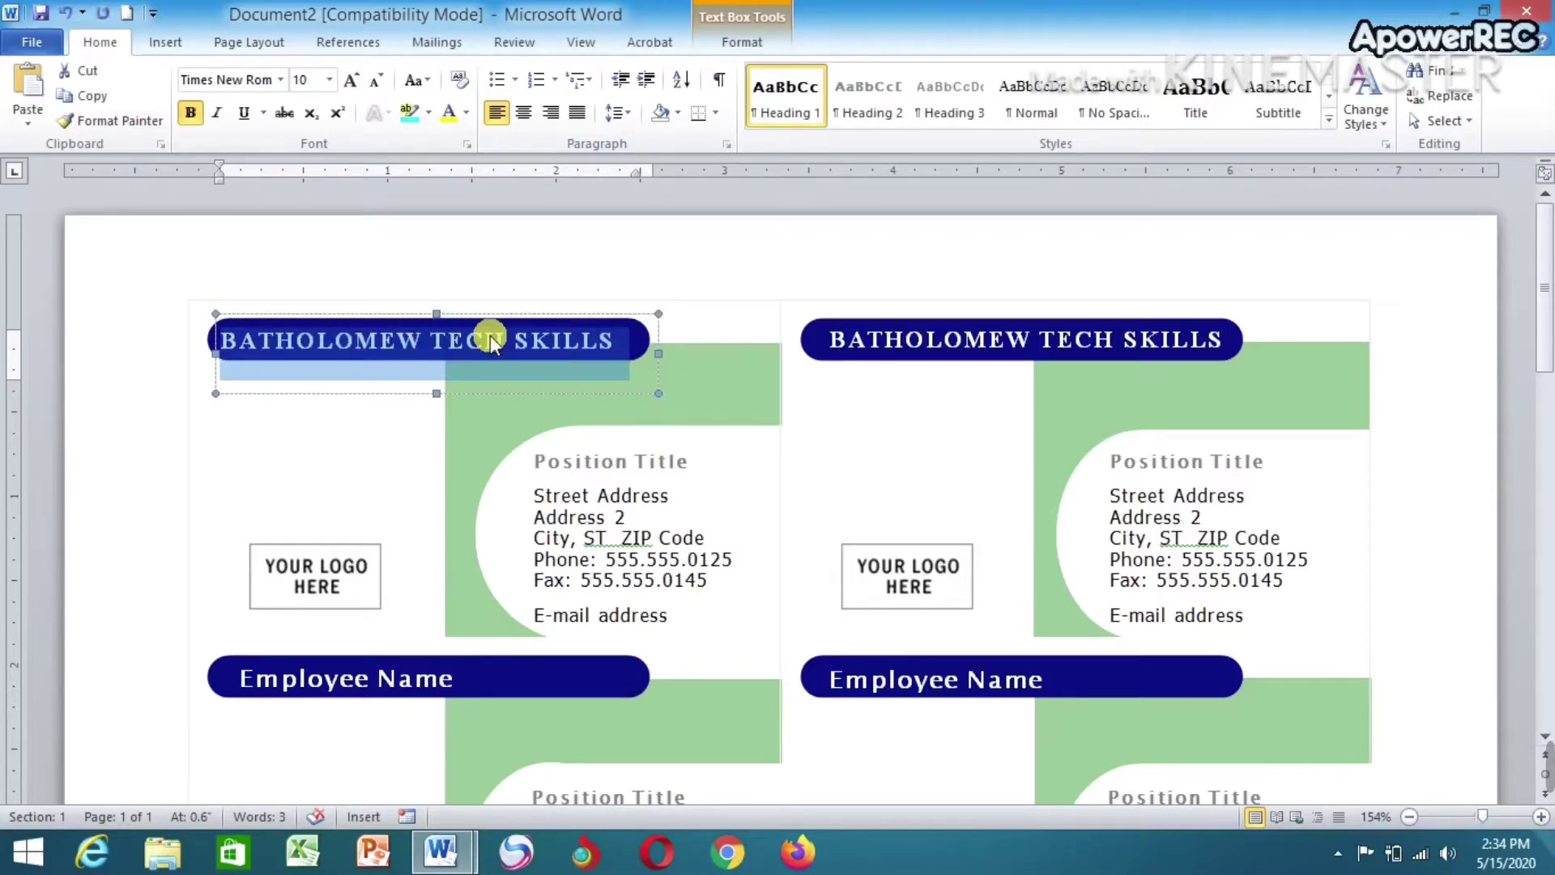
Step: Replace the right card's heading with the full BATHOLOMEW TECH SKILLS text
left_click(1115, 338)
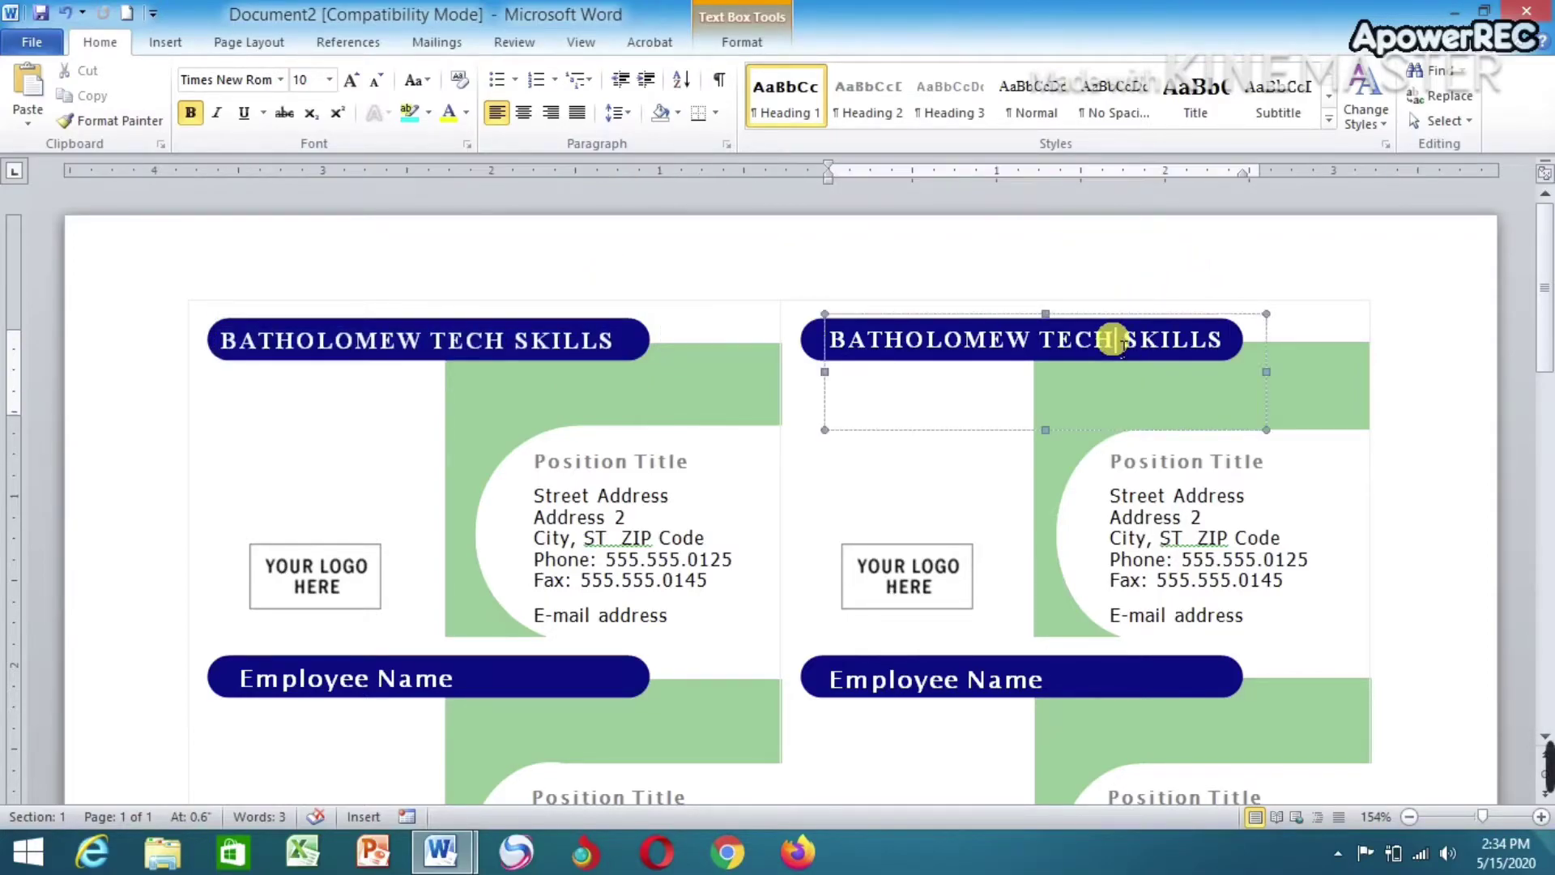
key("ctrl+a")
key("ctrl+c")
key("Delete")
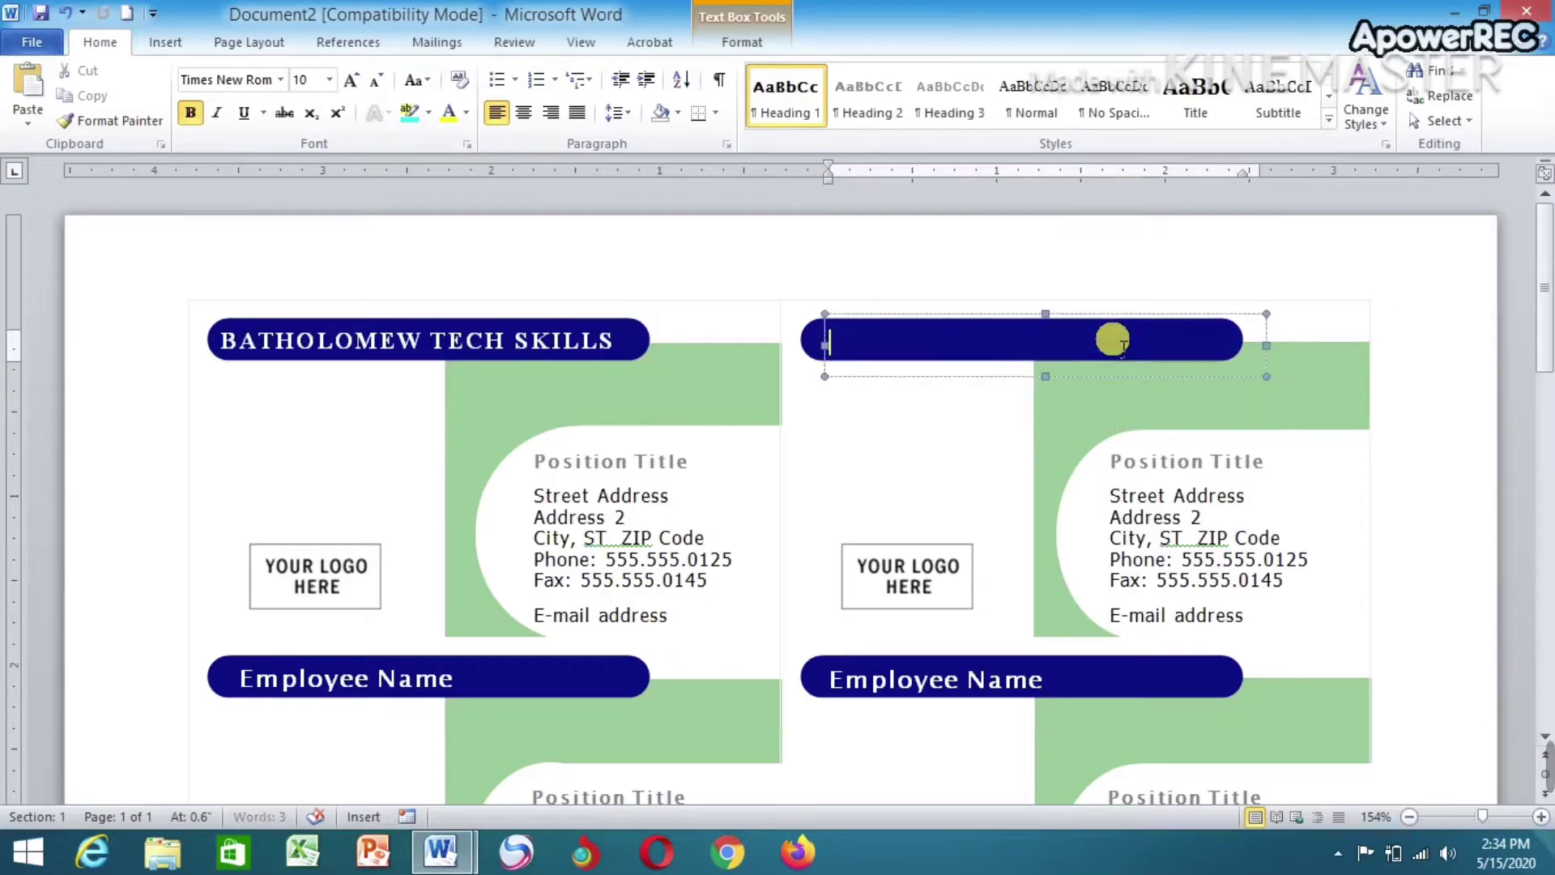
key("ctrl+v")
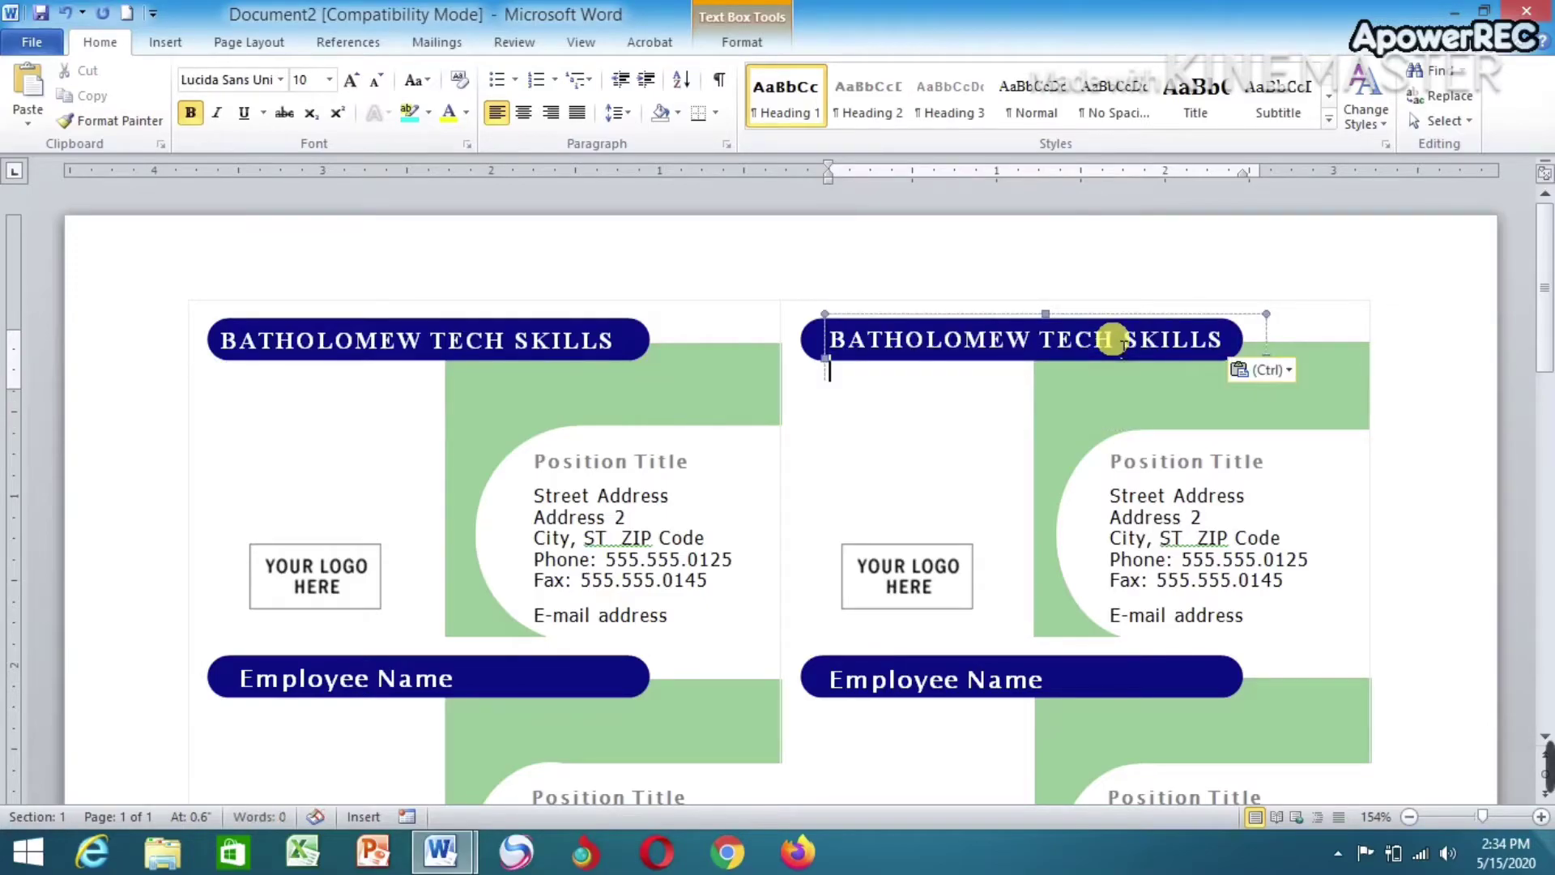
scroll(616, 535, "down", 3)
scroll(694, 461, "up", 3)
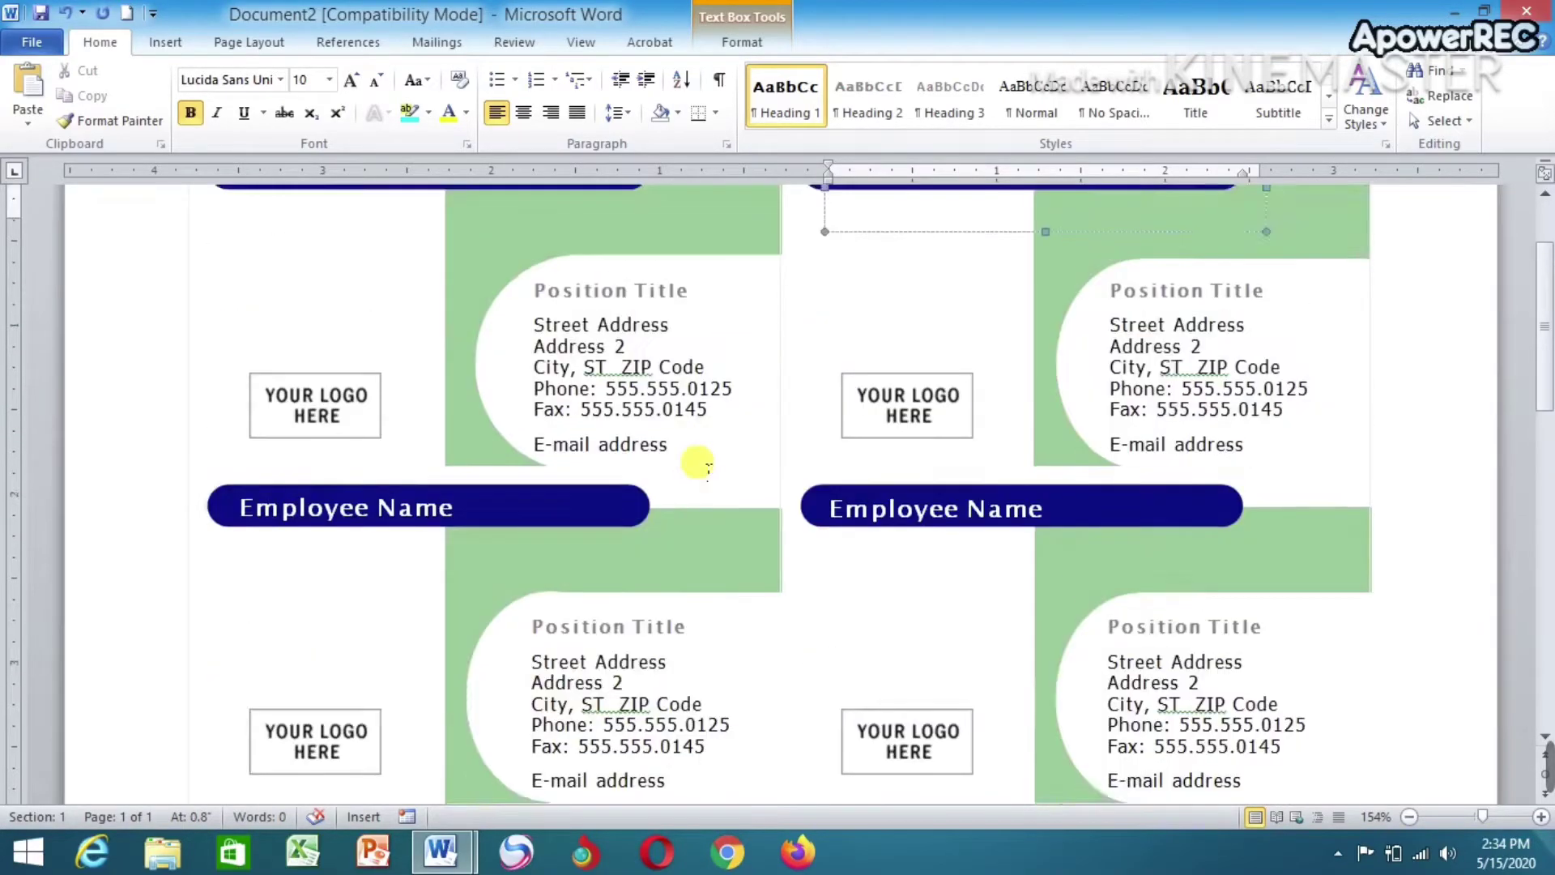
scroll(891, 444, "down", 6)
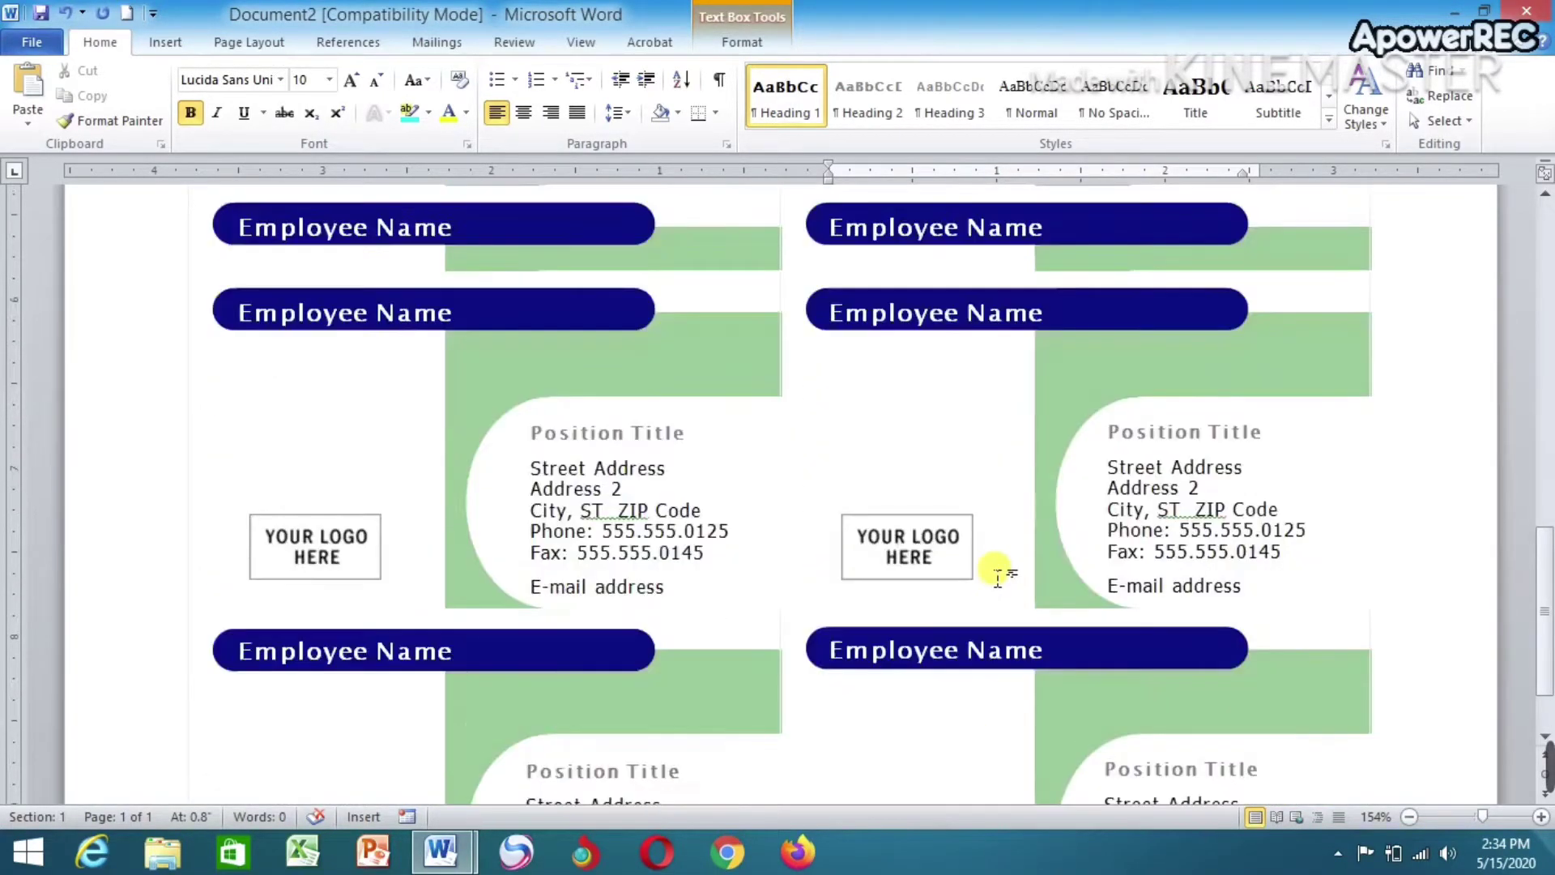
scroll(992, 580, "up", 4)
scroll(1007, 582, "down", 1)
scroll(990, 572, "up", 5)
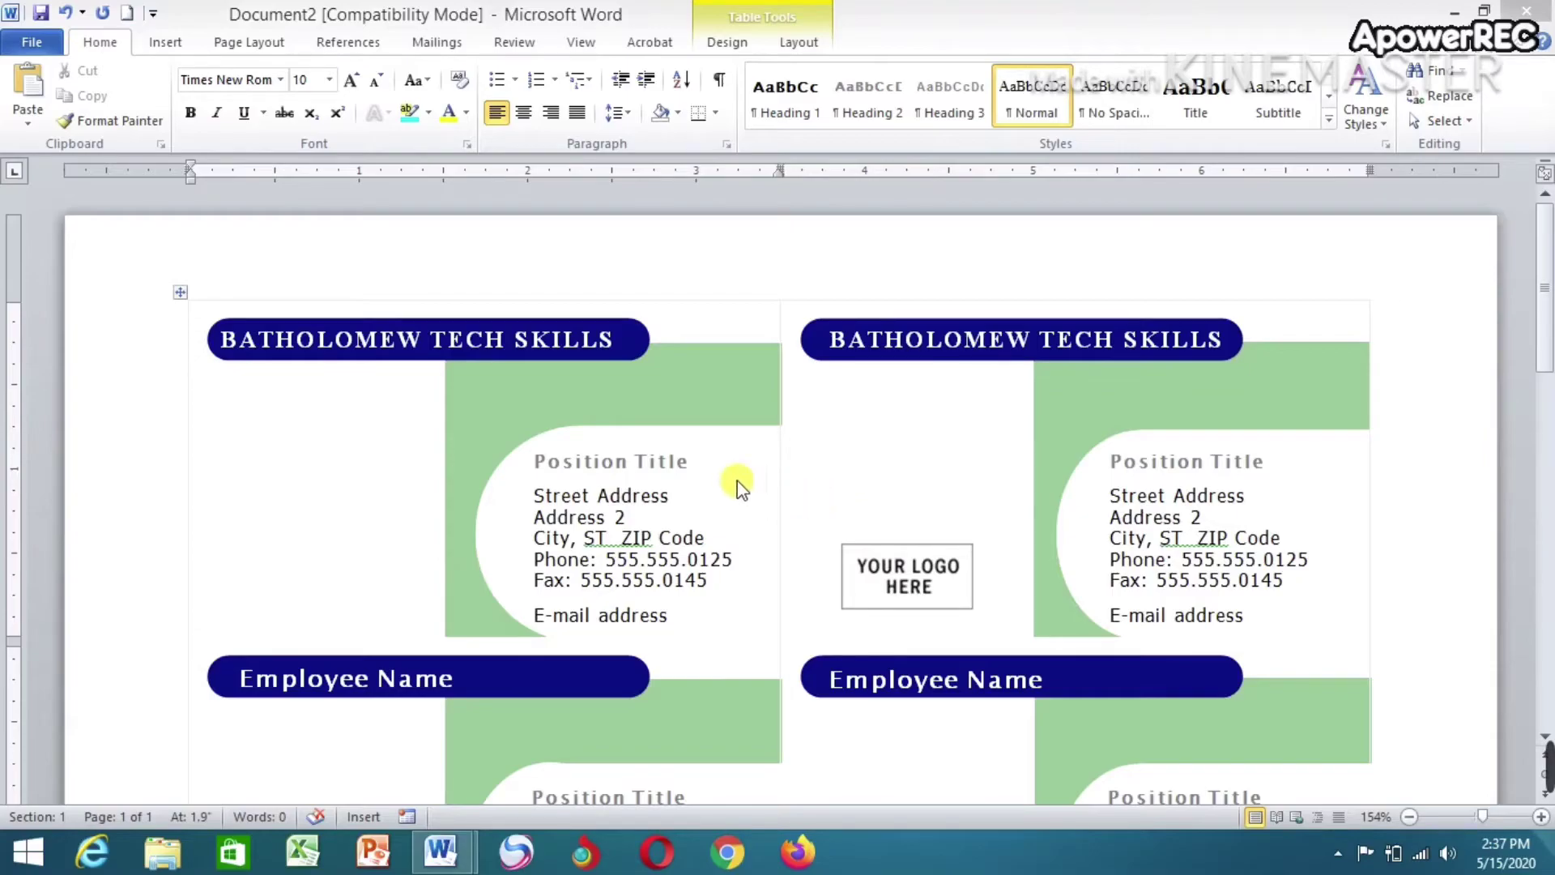
Step: Replace the left card's Position Title placeholder with MANAGER
left_click(669, 464)
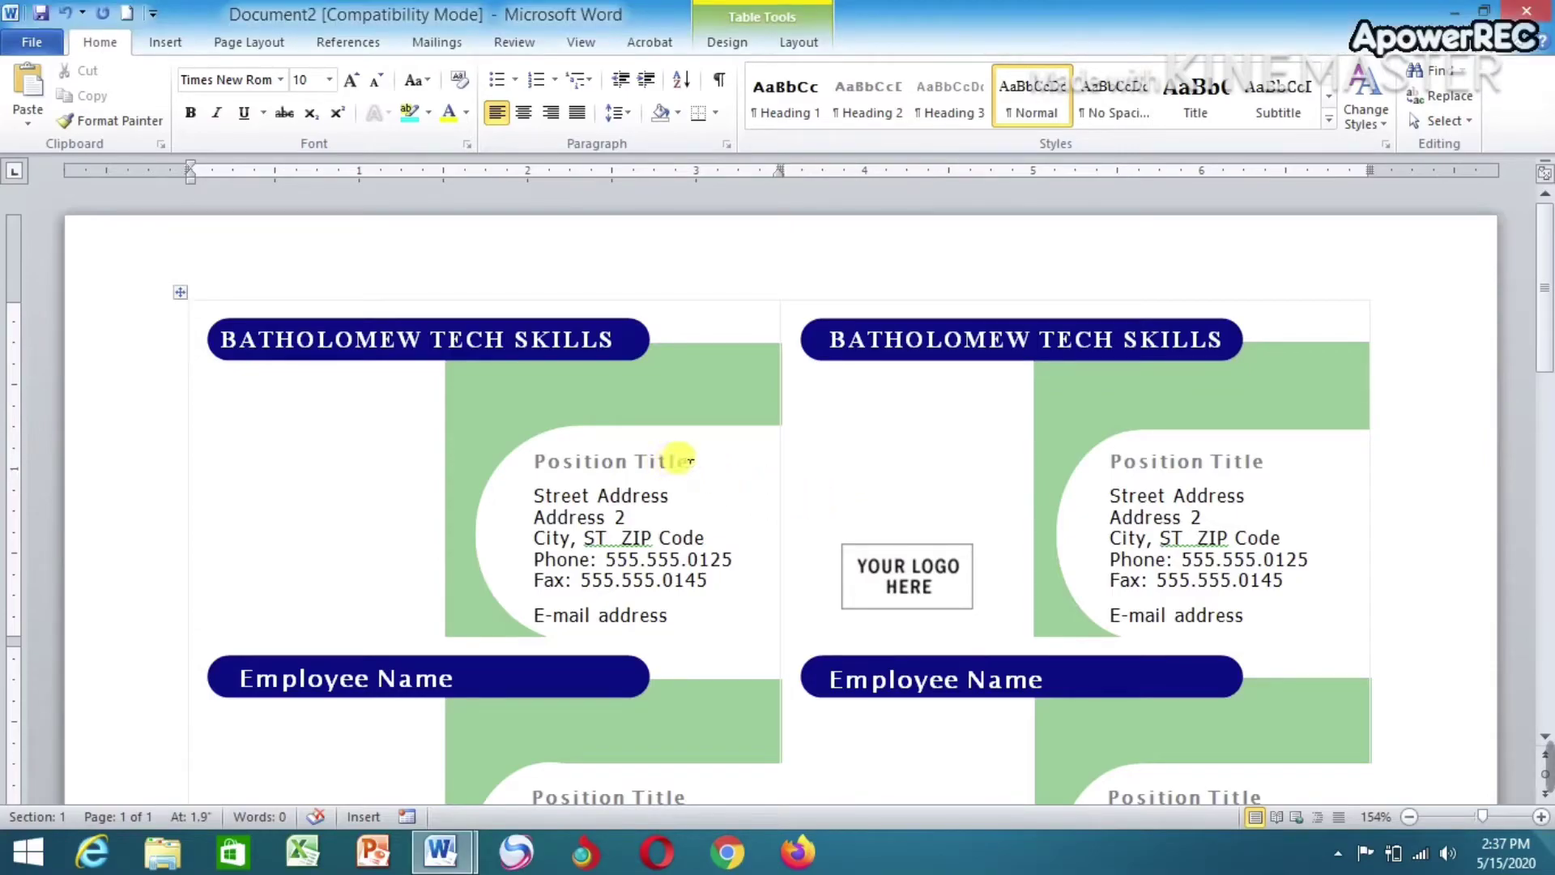
left_click(679, 461)
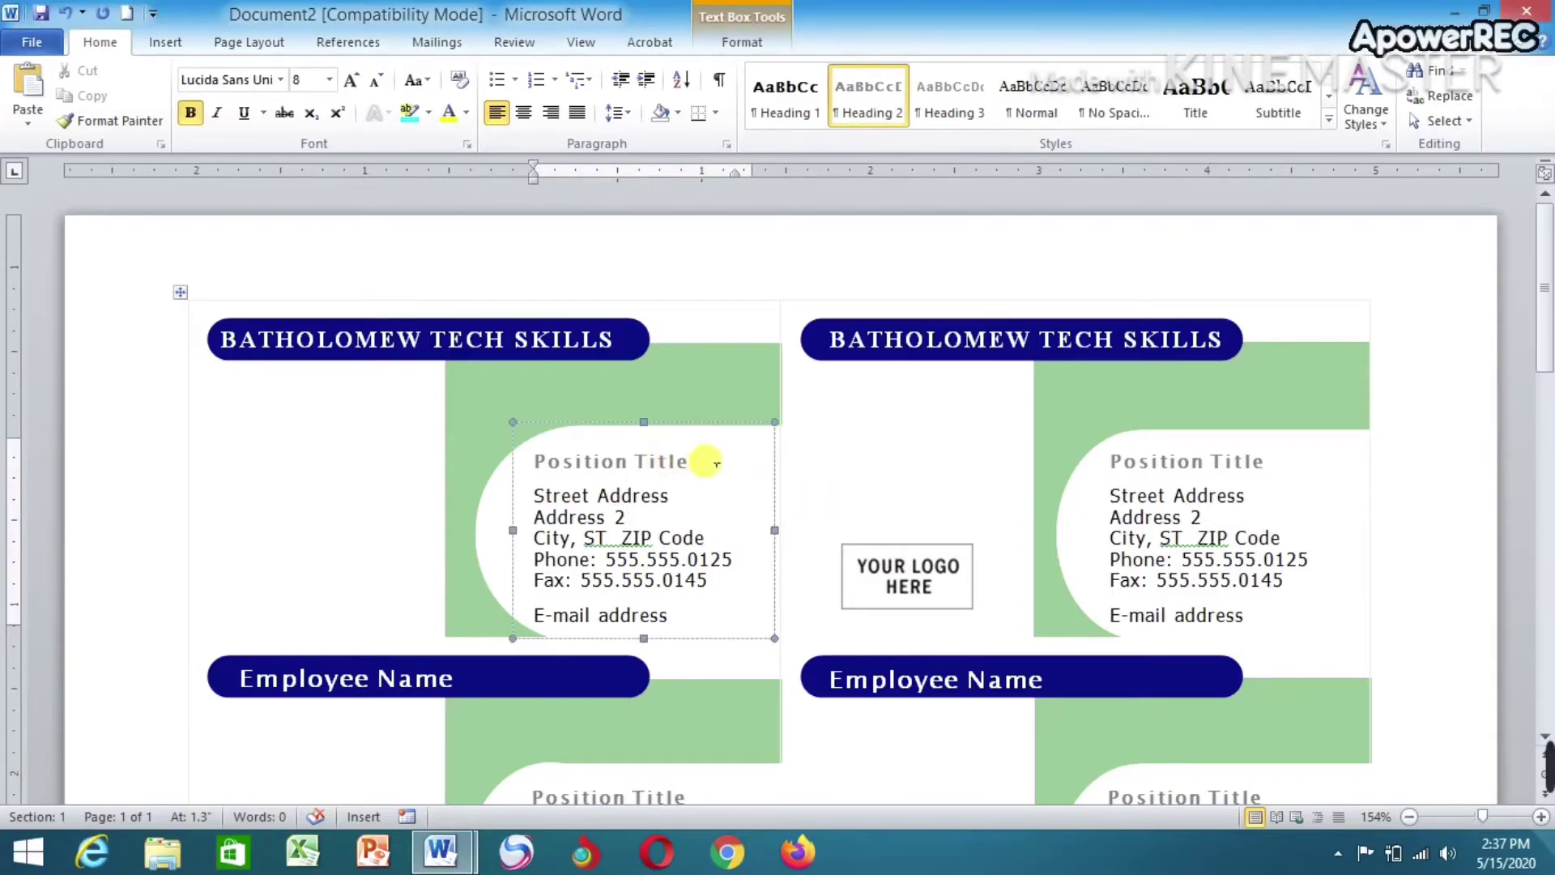
left_click_drag(709, 461, 547, 466)
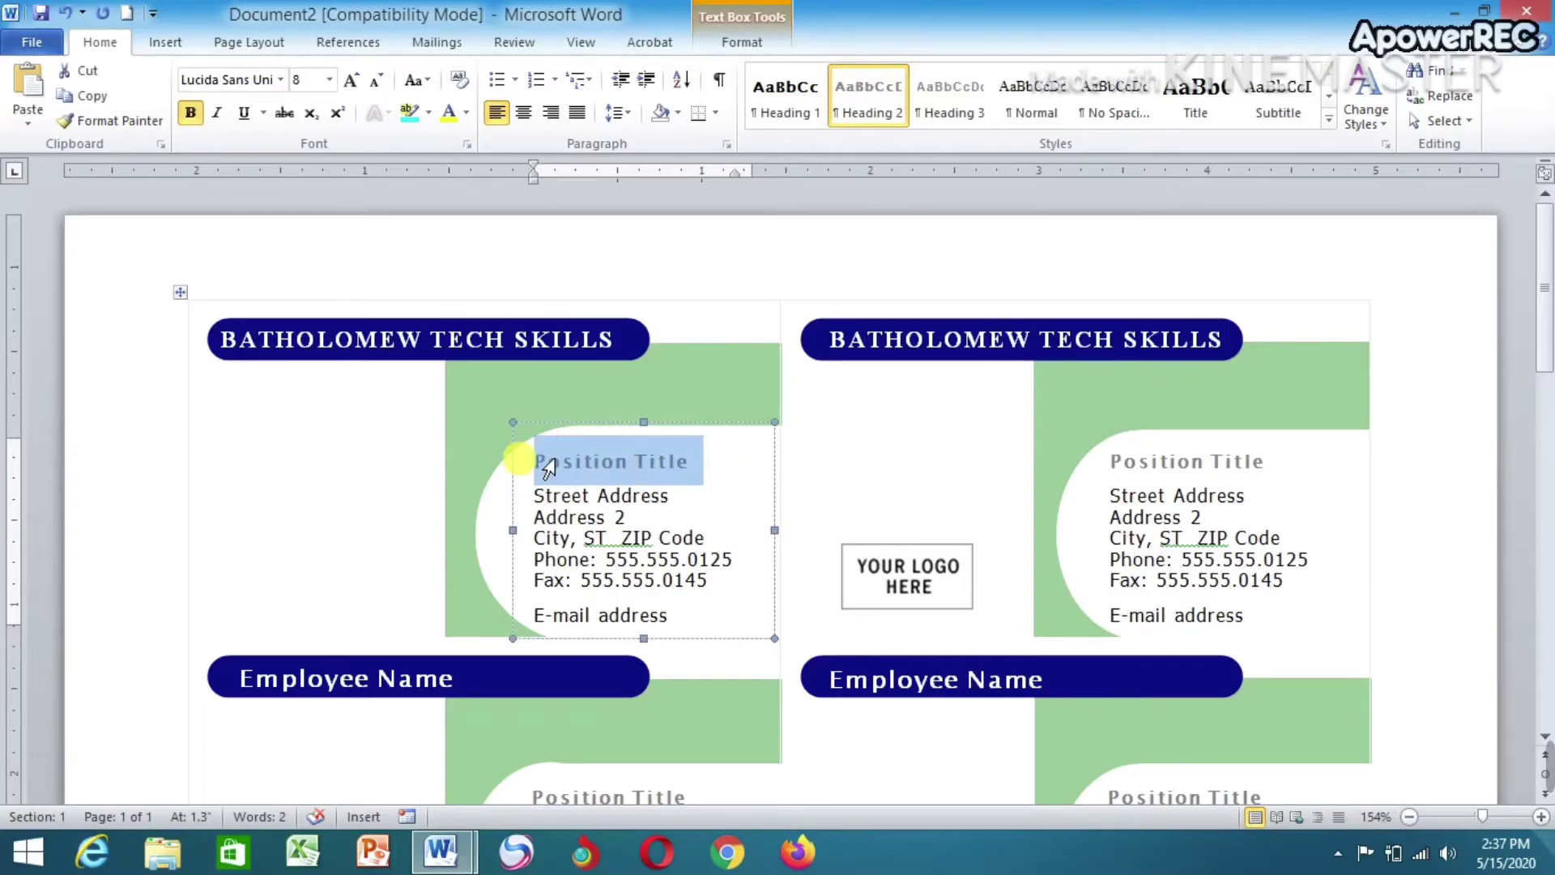
type("MANAGER")
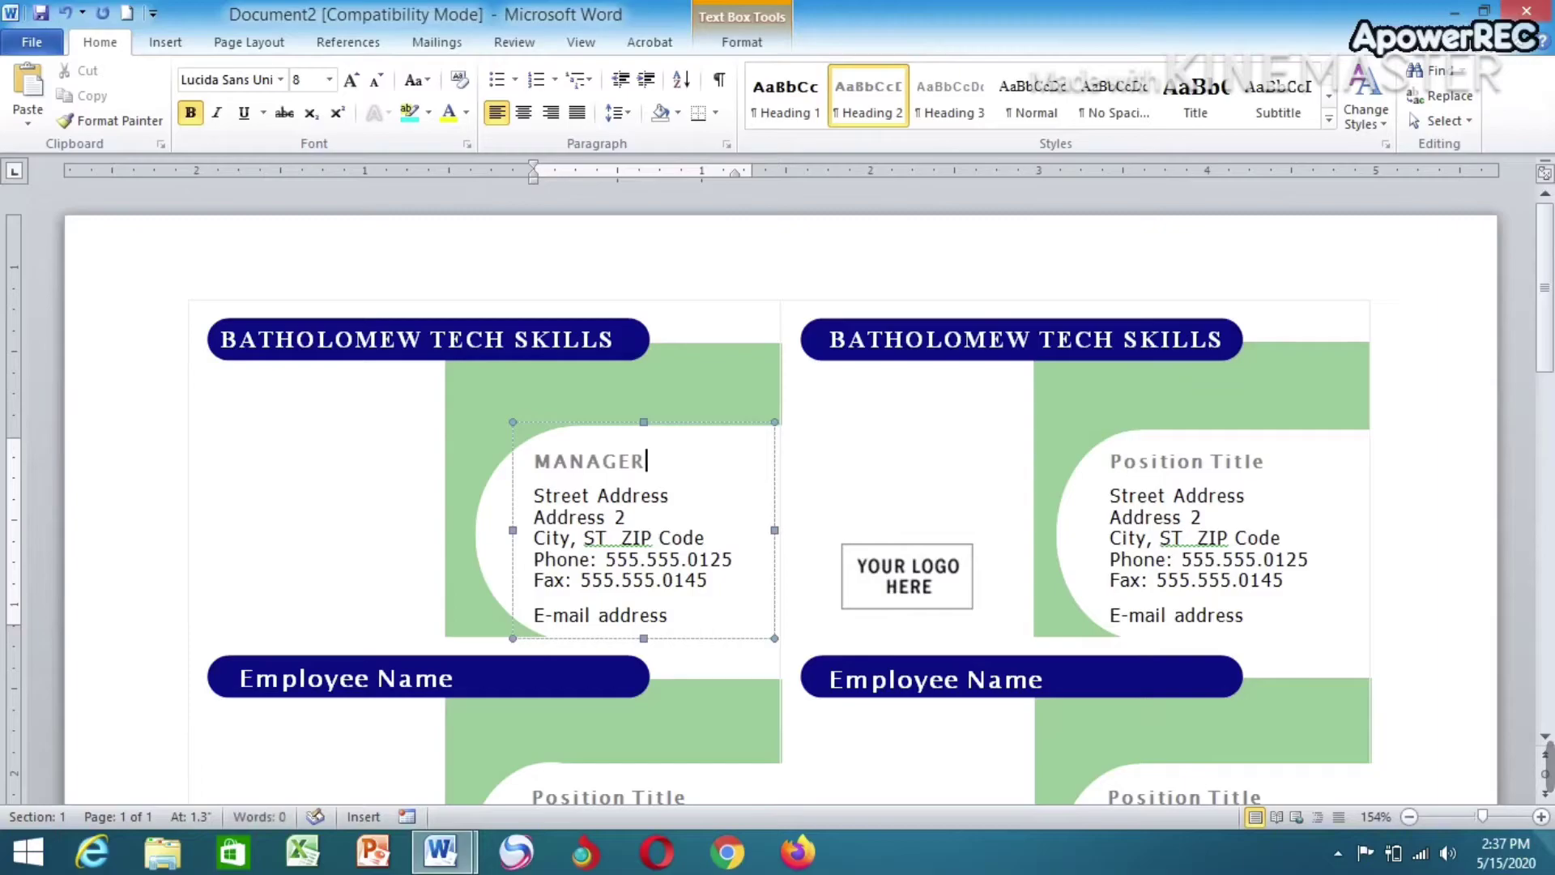
left_click(627, 518)
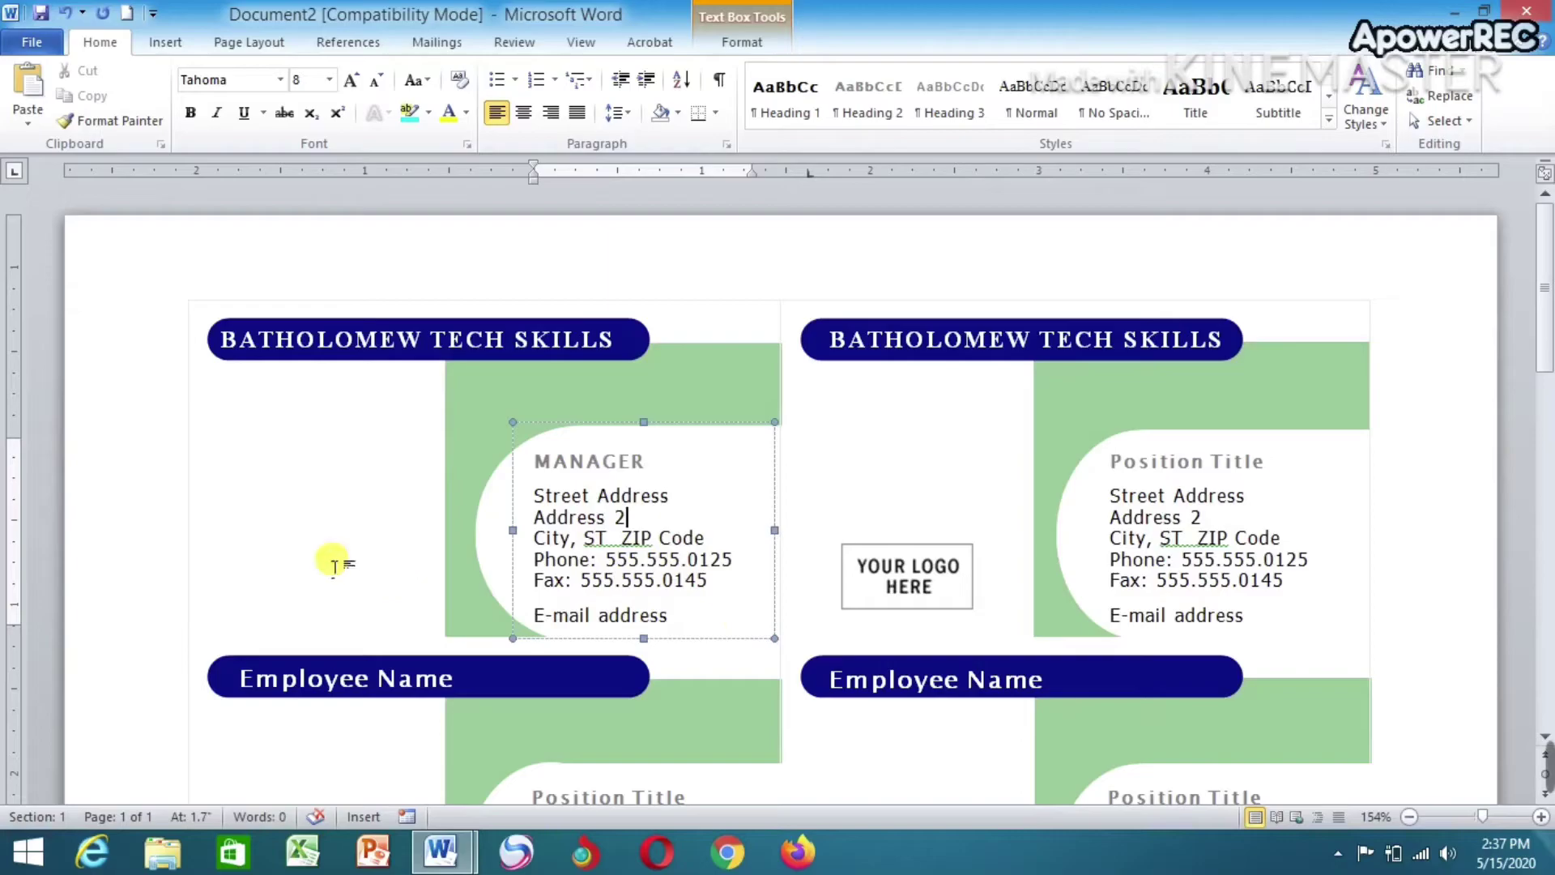
left_click(308, 598)
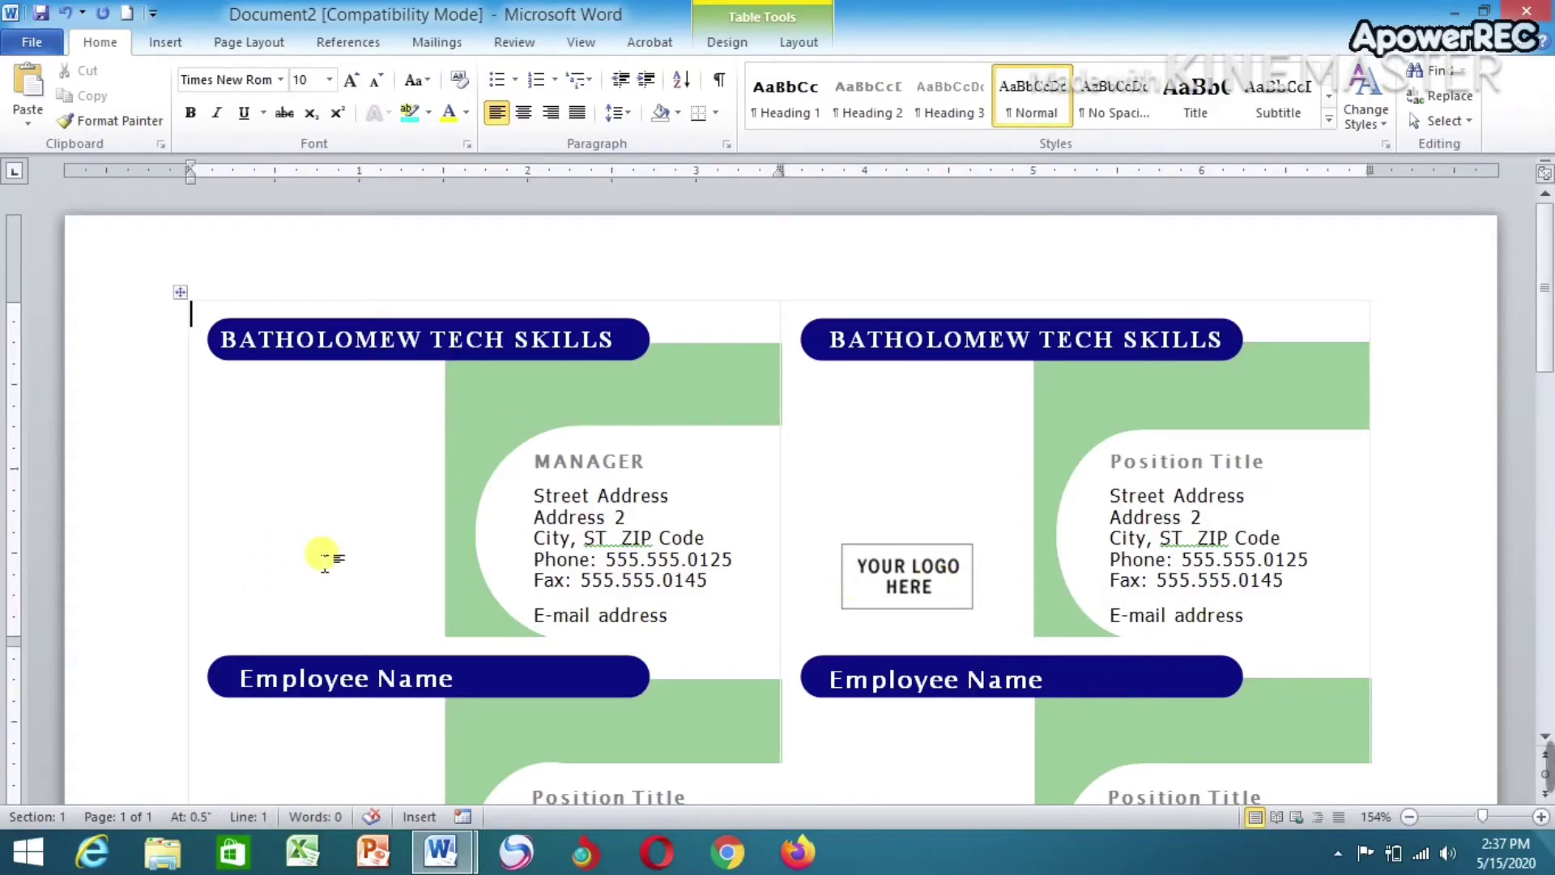
Step: Insert the preside crest picture into the top-left card
left_click(173, 41)
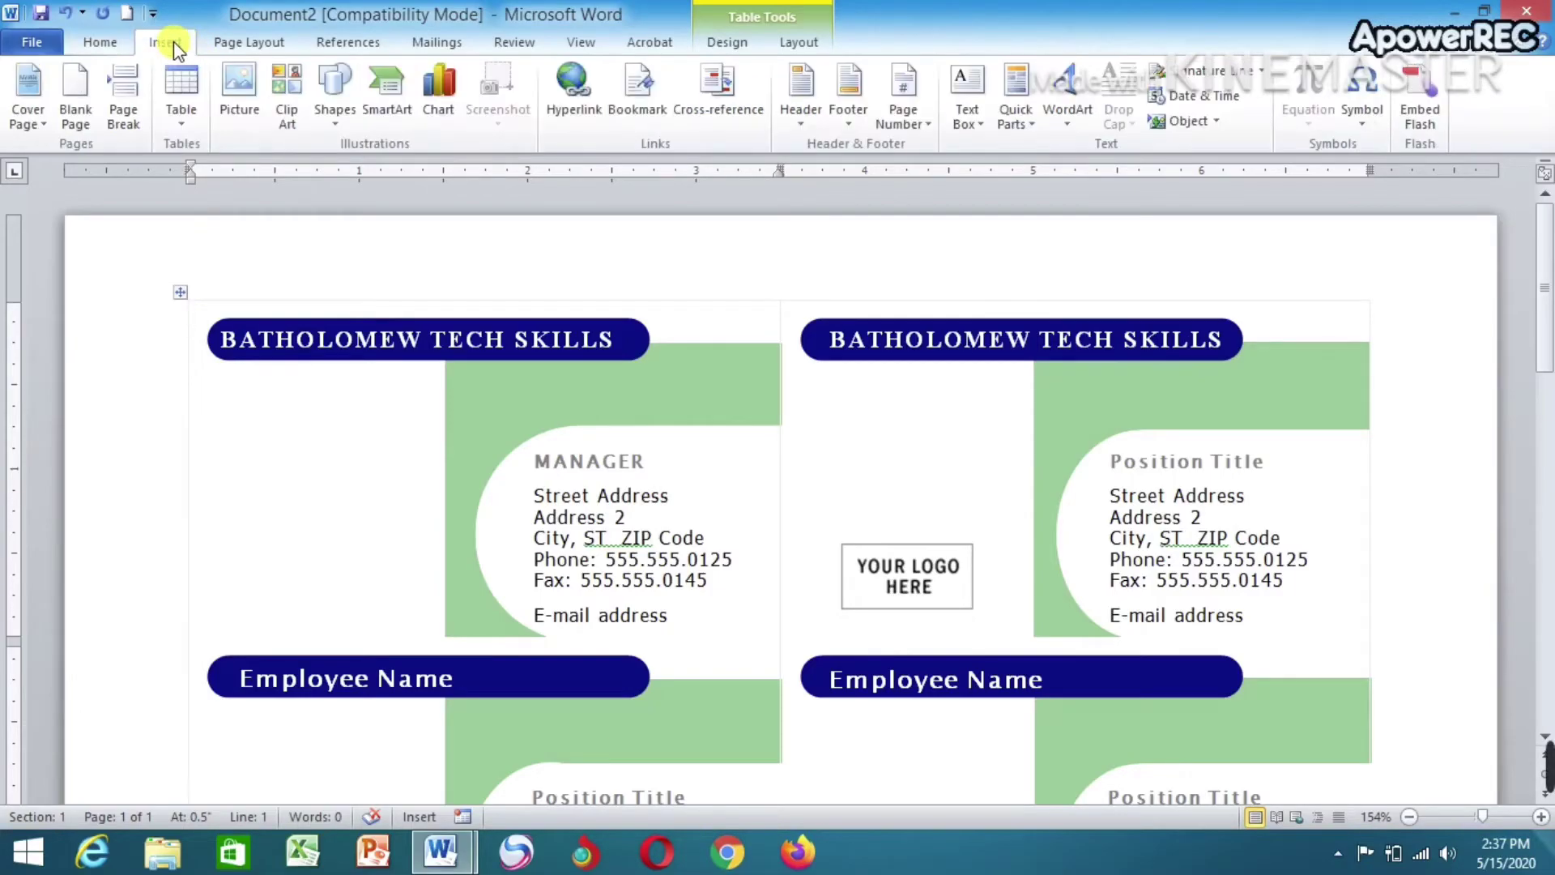
left_click(242, 98)
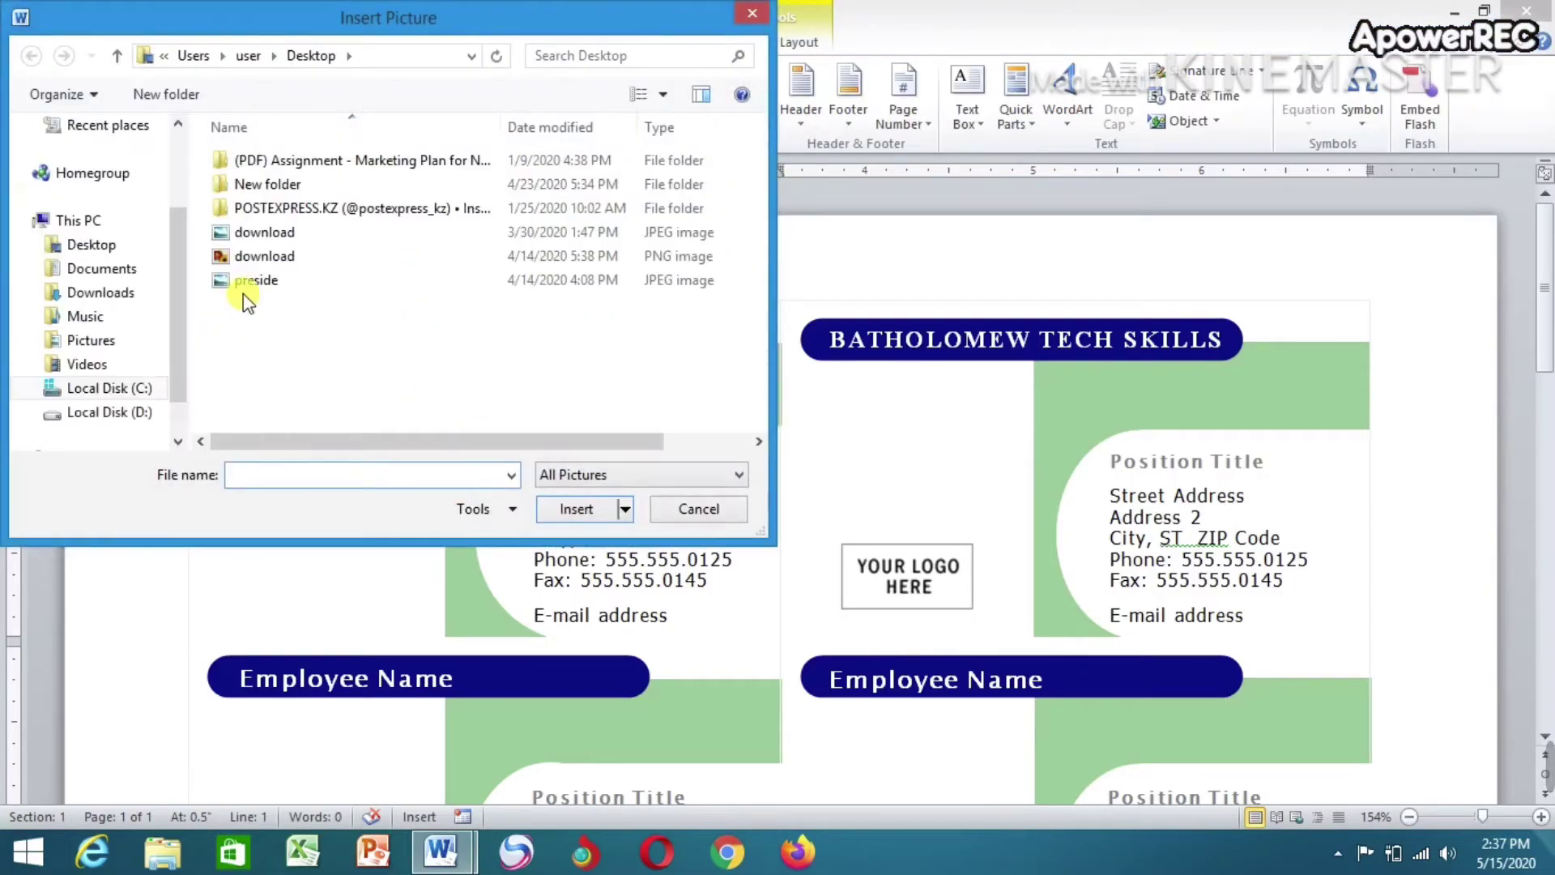
left_click(264, 280)
left_click(576, 510)
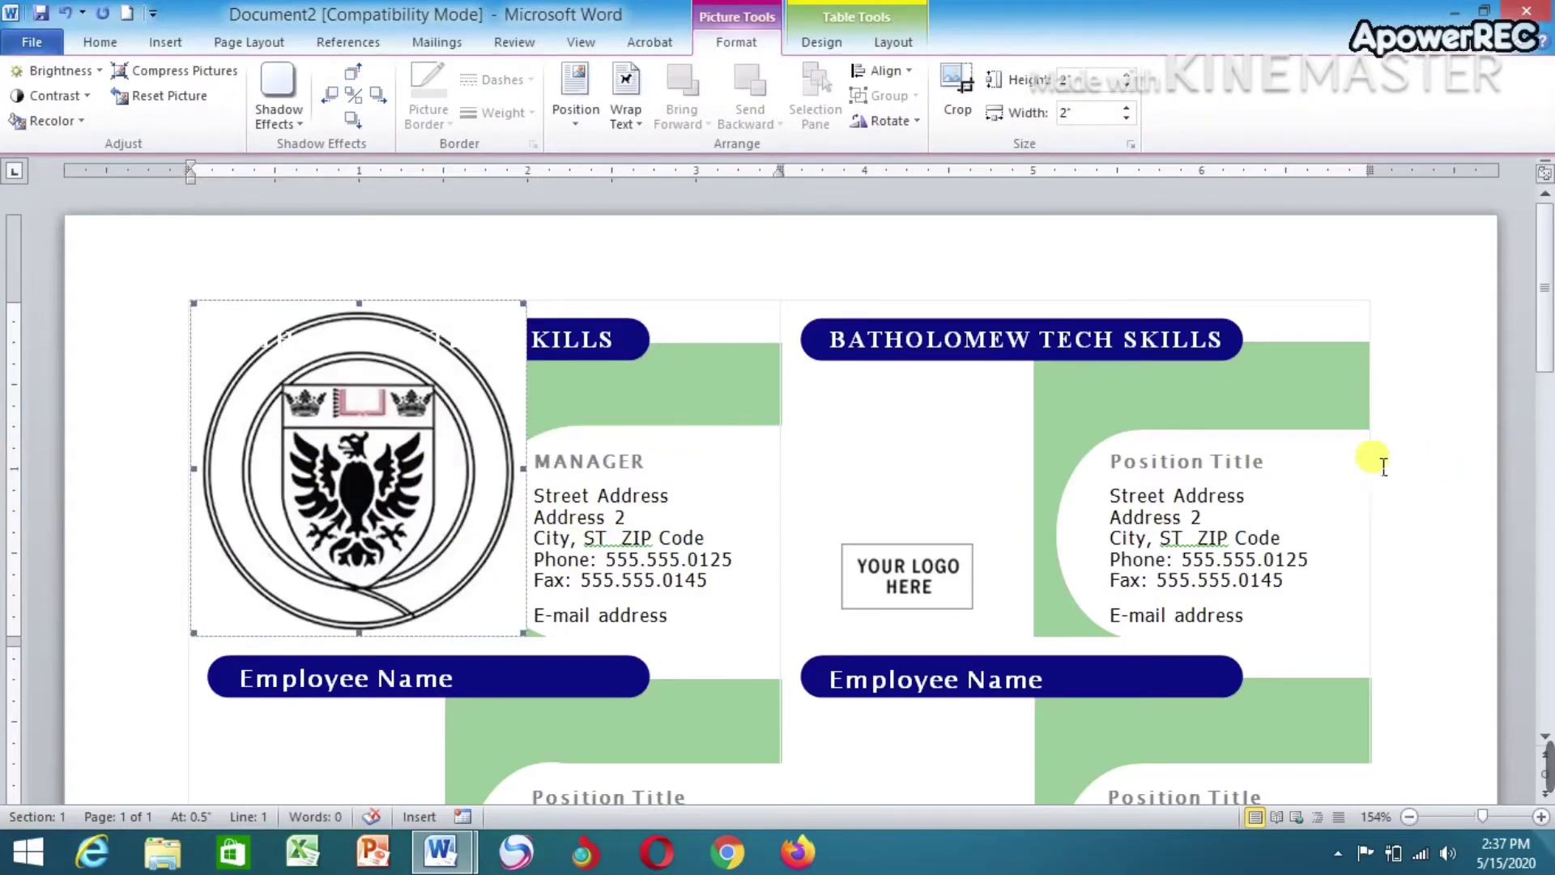
Step: Wrap the crest In Front of Text, shrink it to 0.94 inches, and place it beside MANAGER
left_click(639, 125)
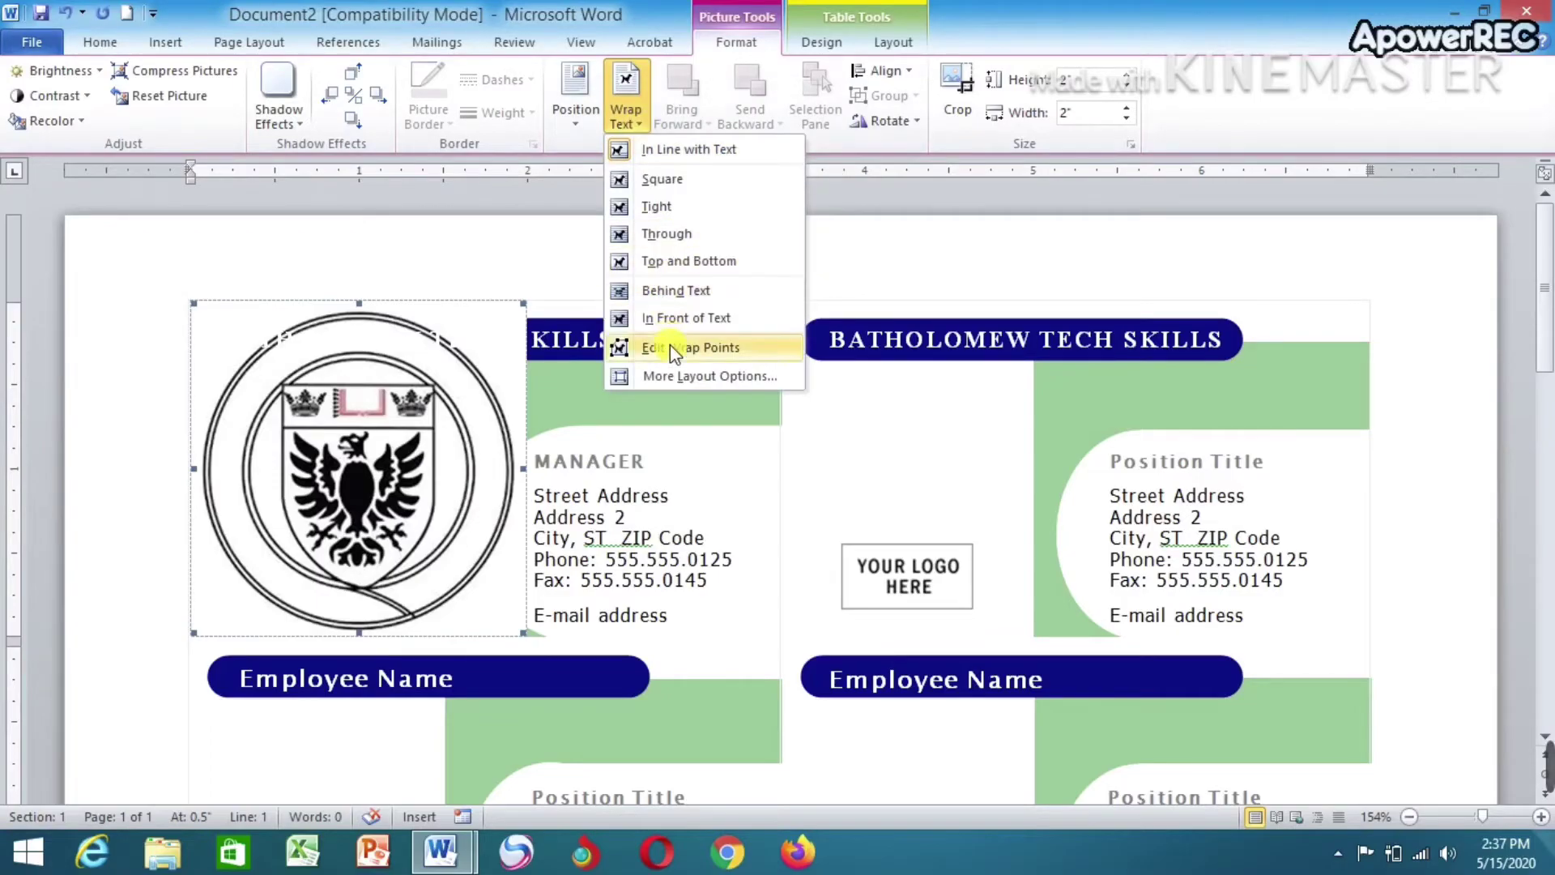
left_click(687, 317)
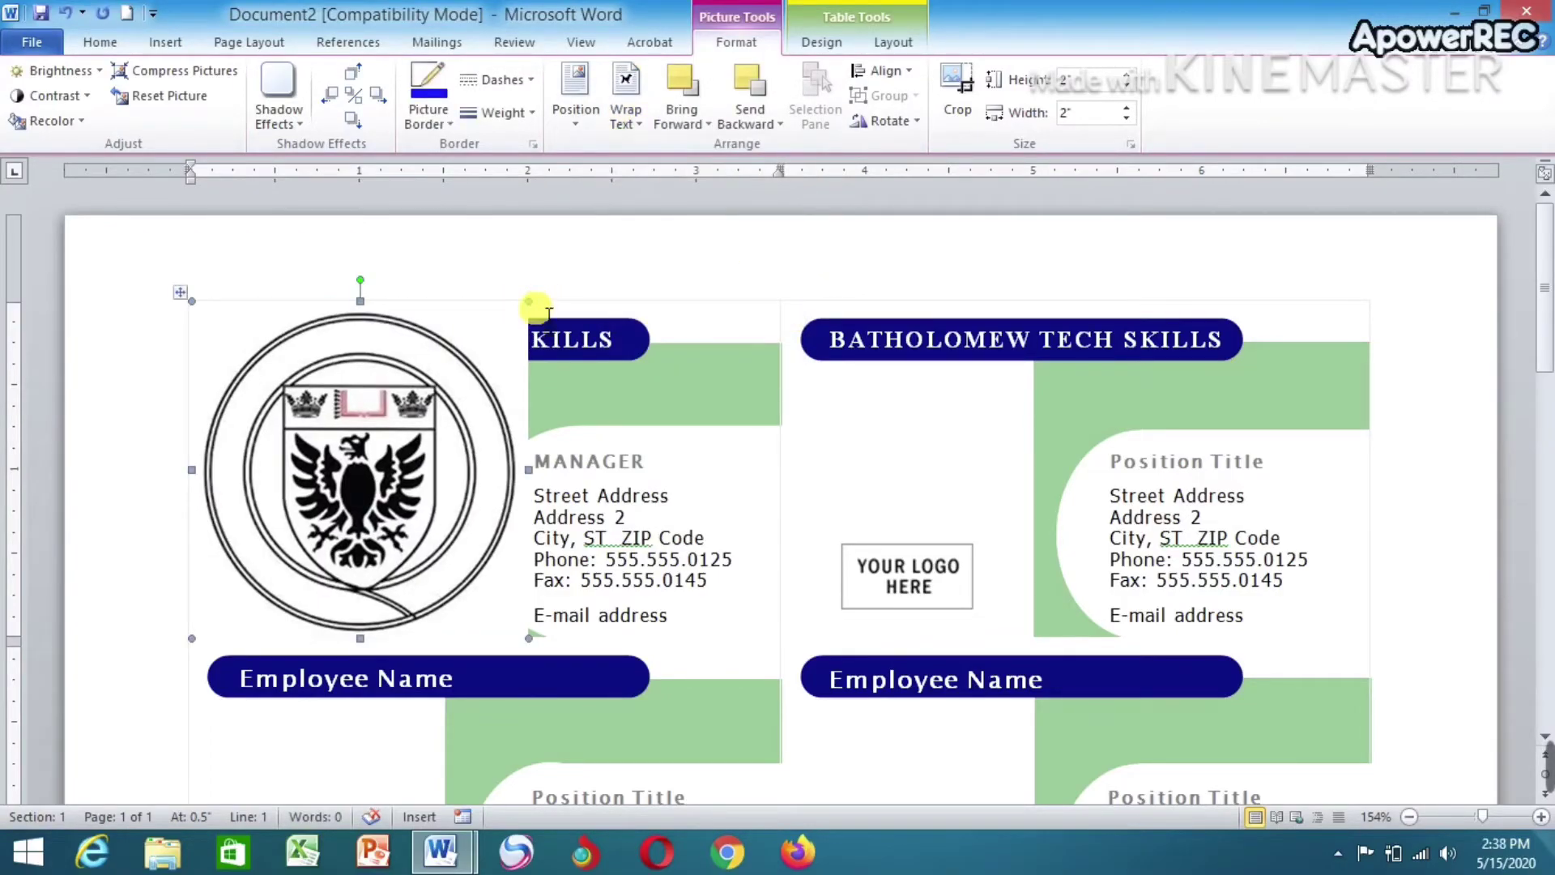
left_click_drag(529, 301, 397, 507)
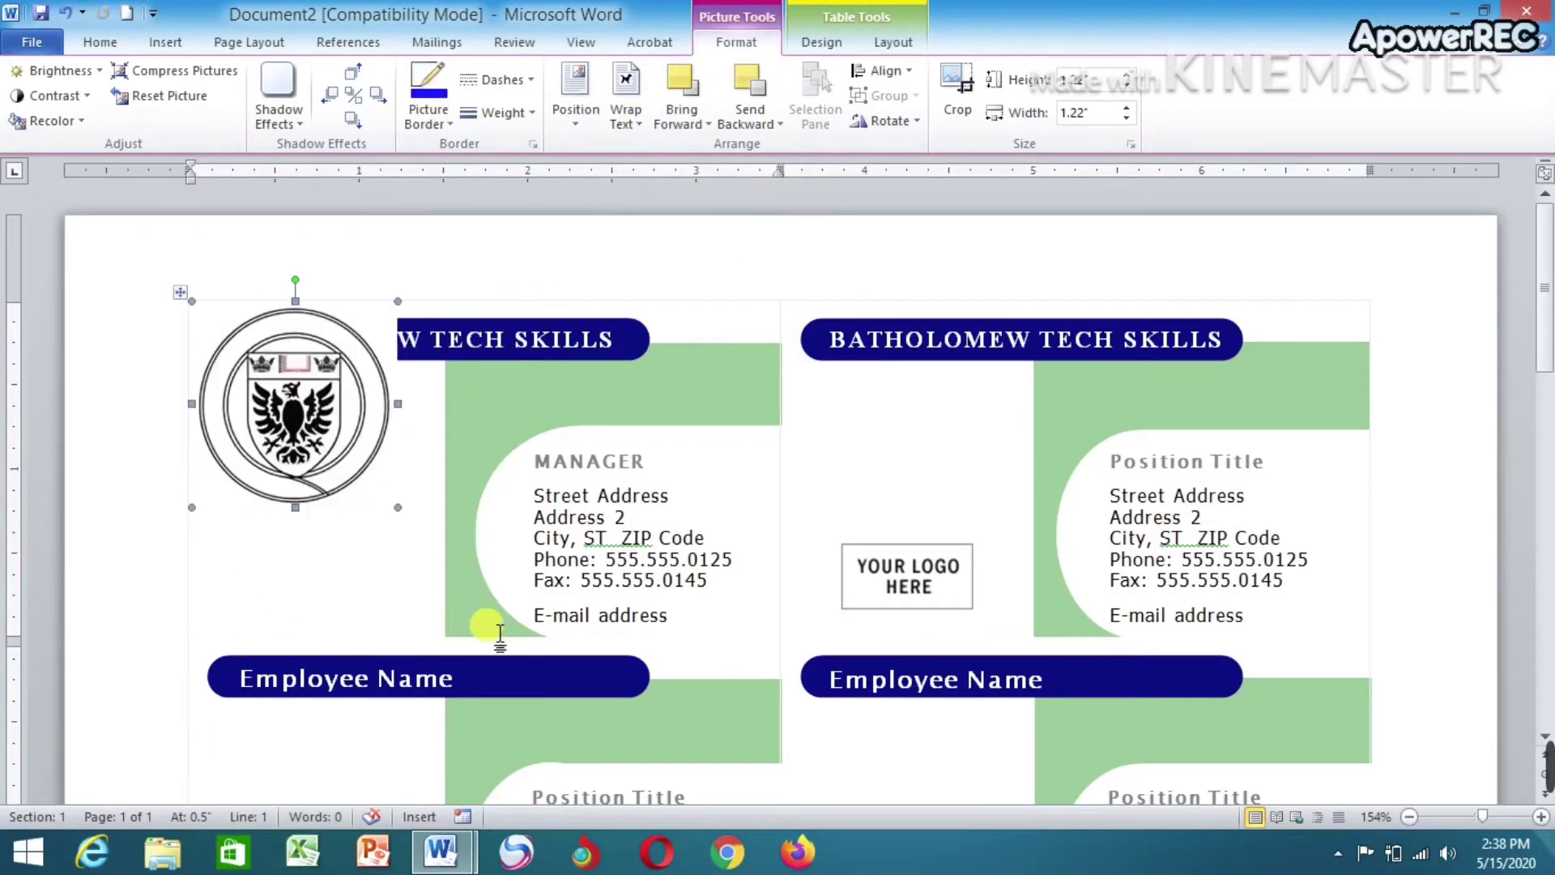
left_click_drag(328, 449, 368, 608)
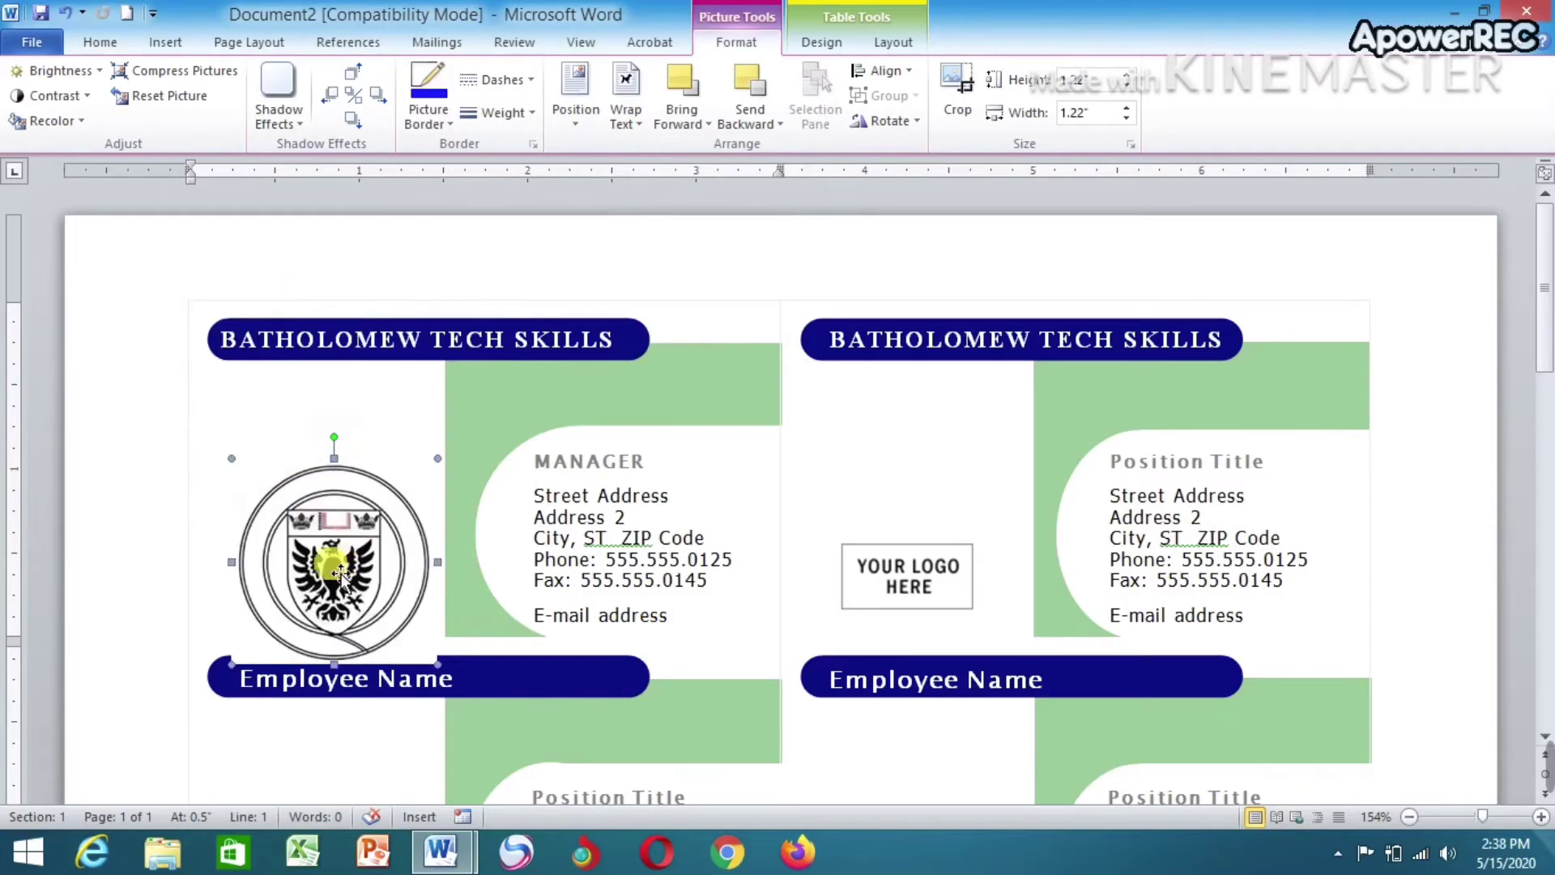
left_click_drag(442, 670, 311, 590)
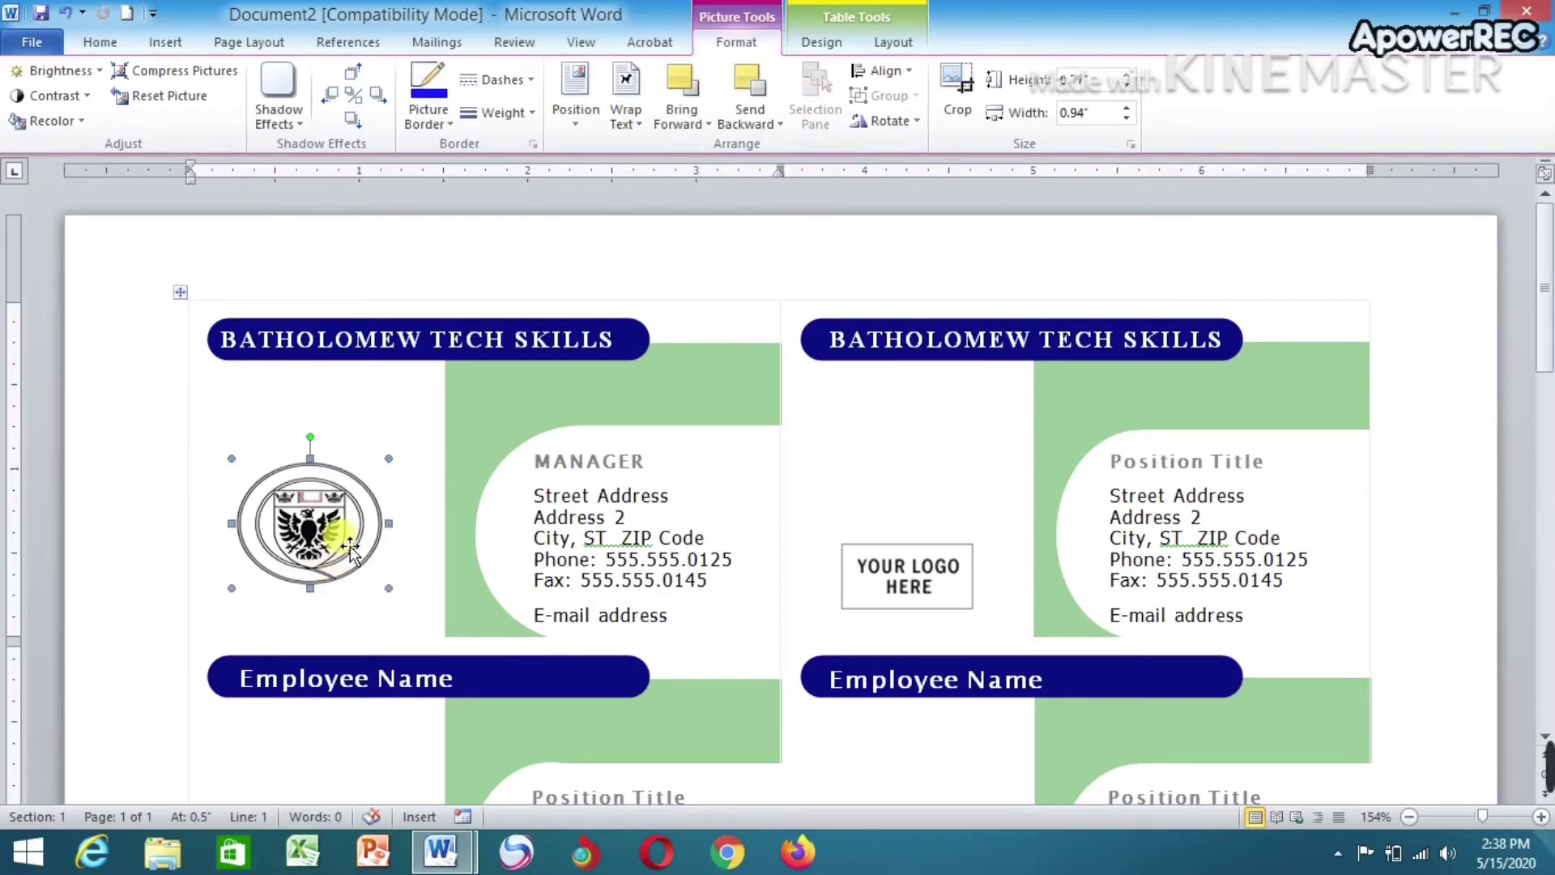
left_click_drag(328, 534, 351, 591)
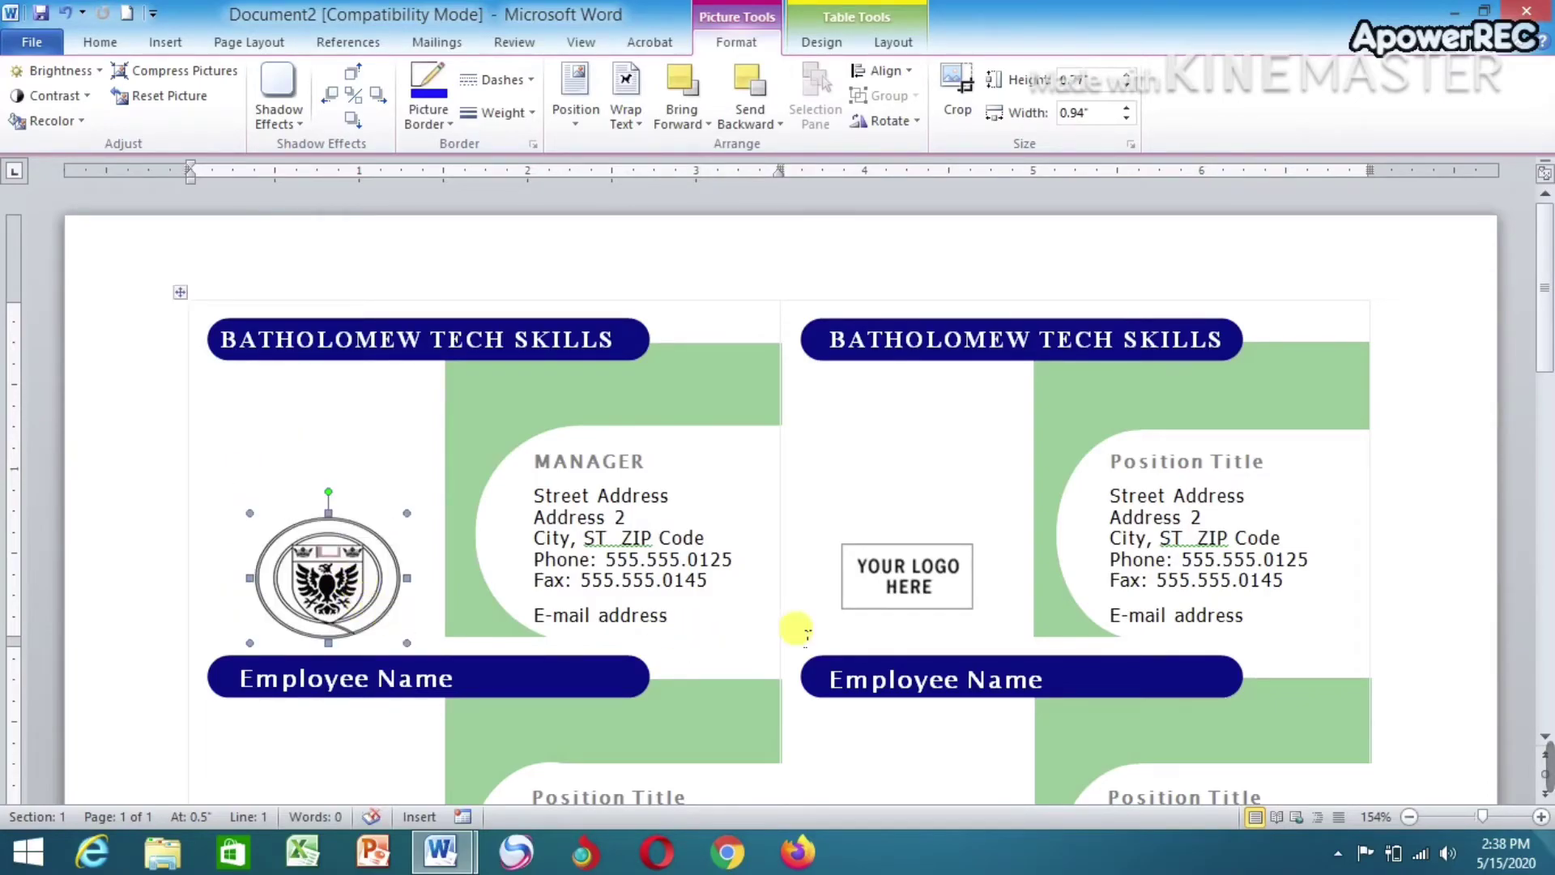
left_click(750, 644)
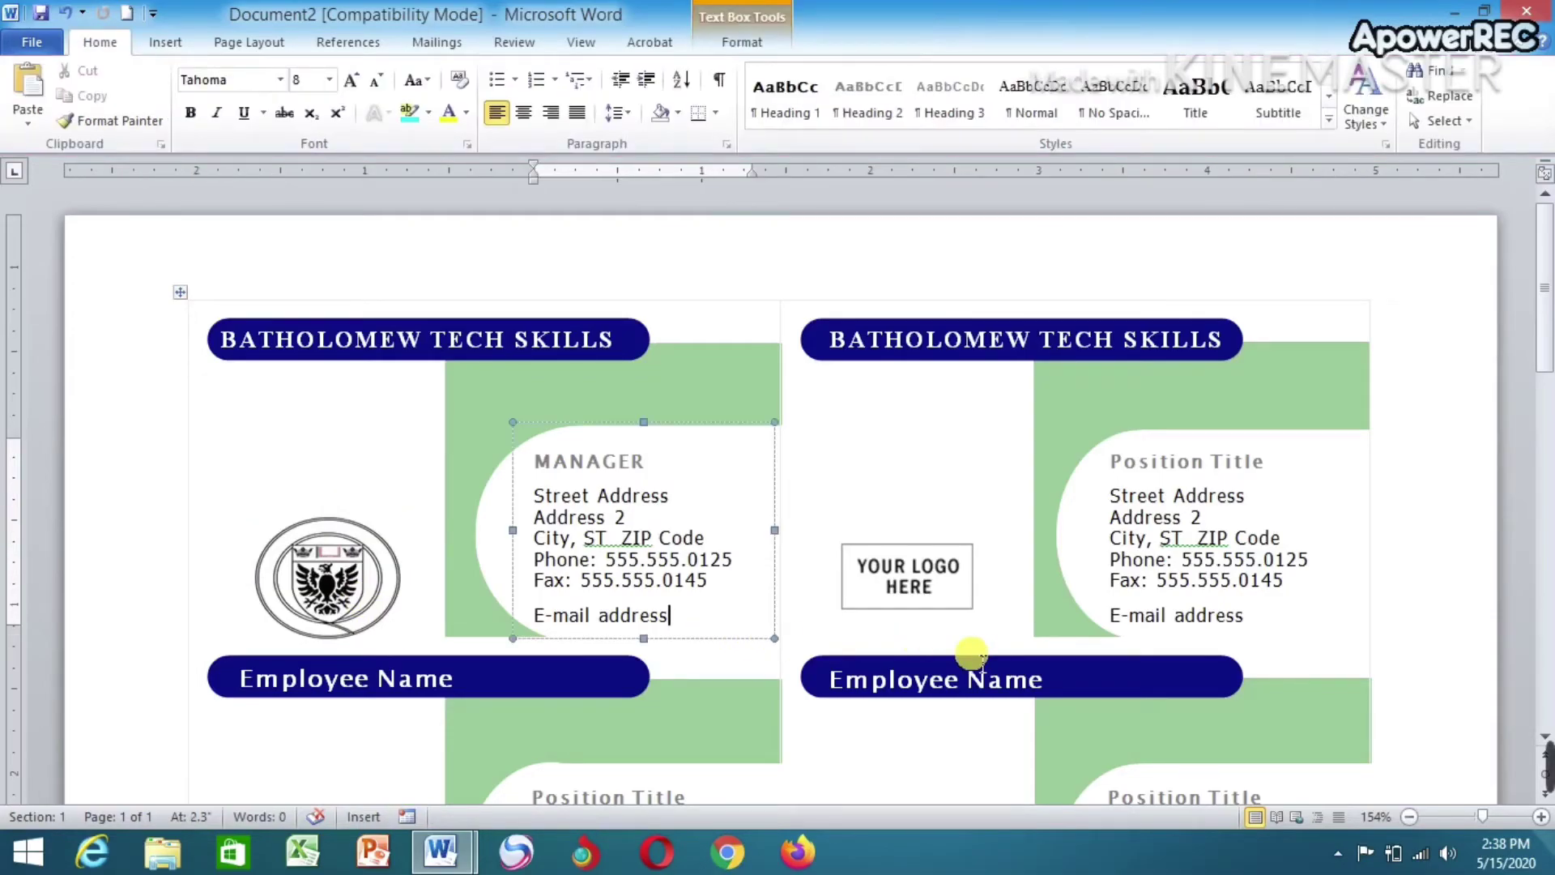
Step: Scroll the card sheet and set the status-bar zoom to about 95%
scroll(1097, 597, "down", 3)
scroll(1095, 597, "up", 3)
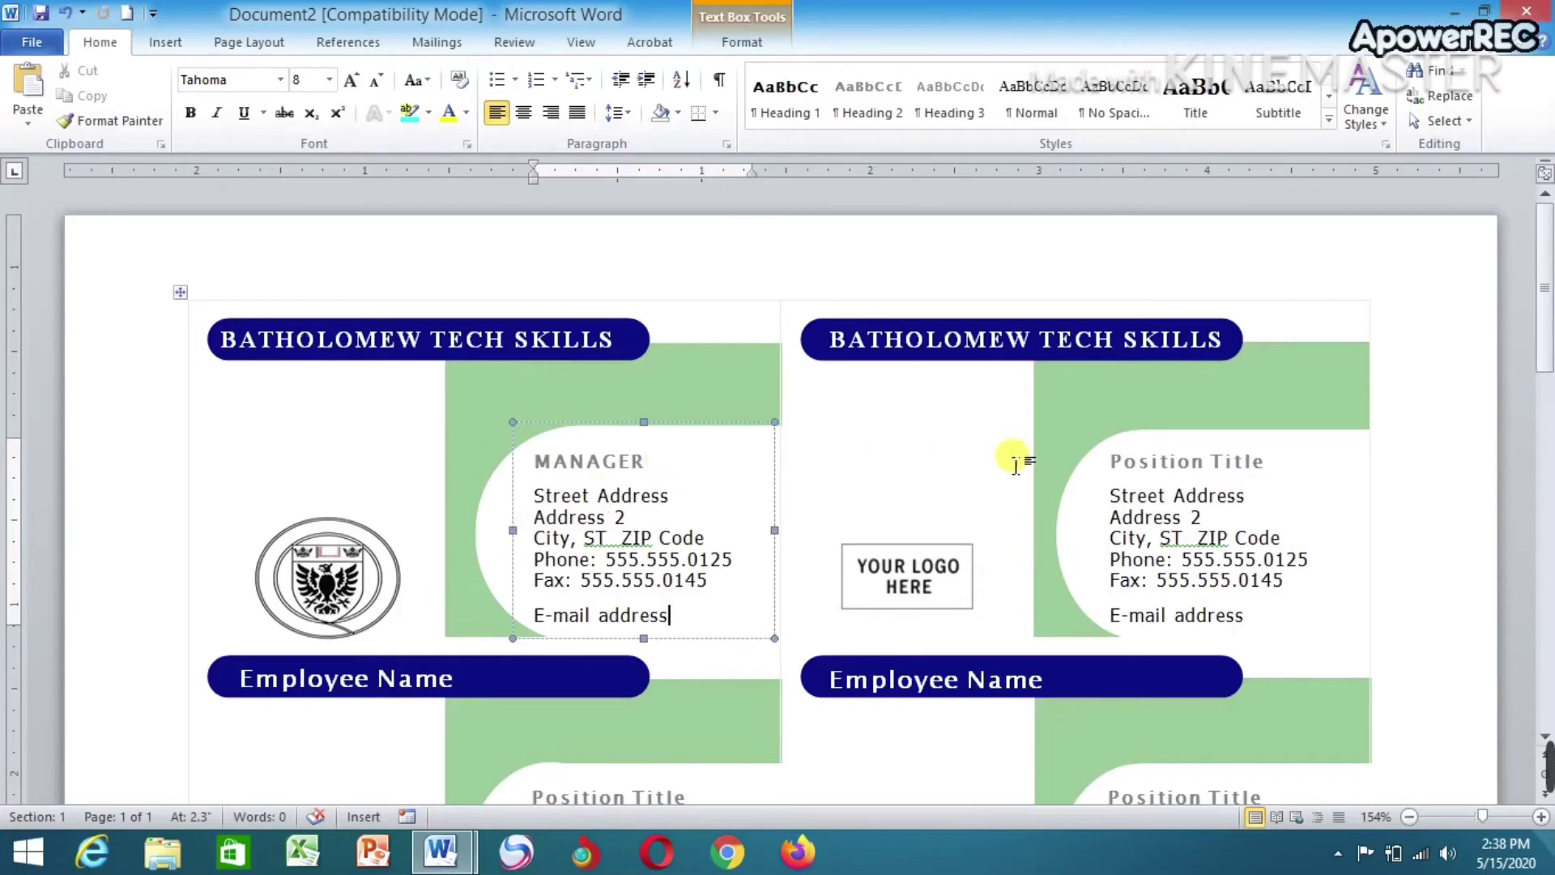
scroll(1015, 465, "down", 1)
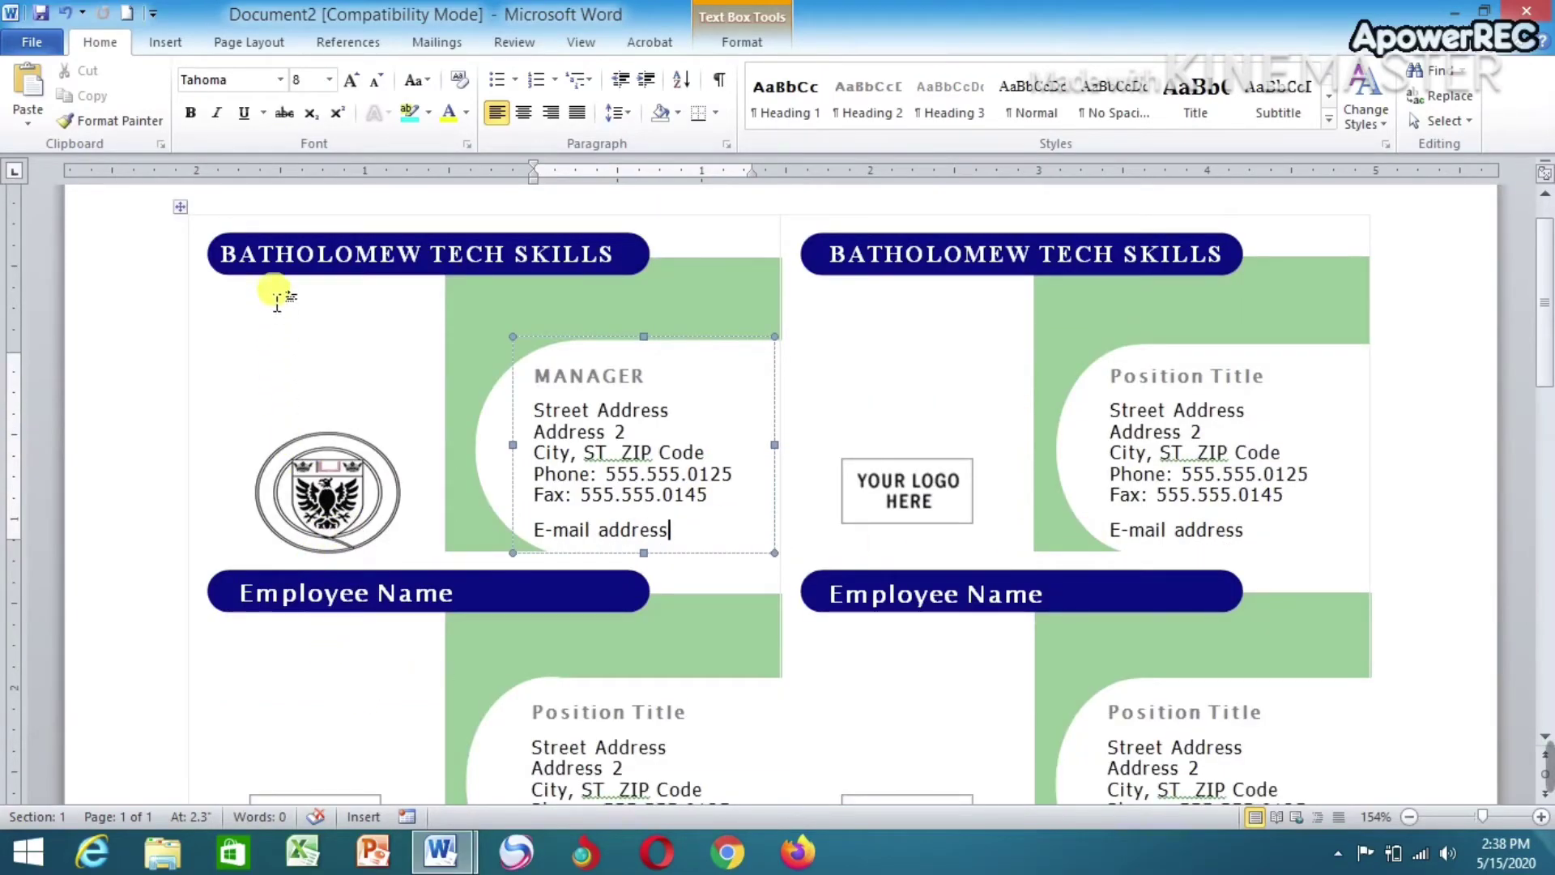
scroll(1083, 590, "down", 3)
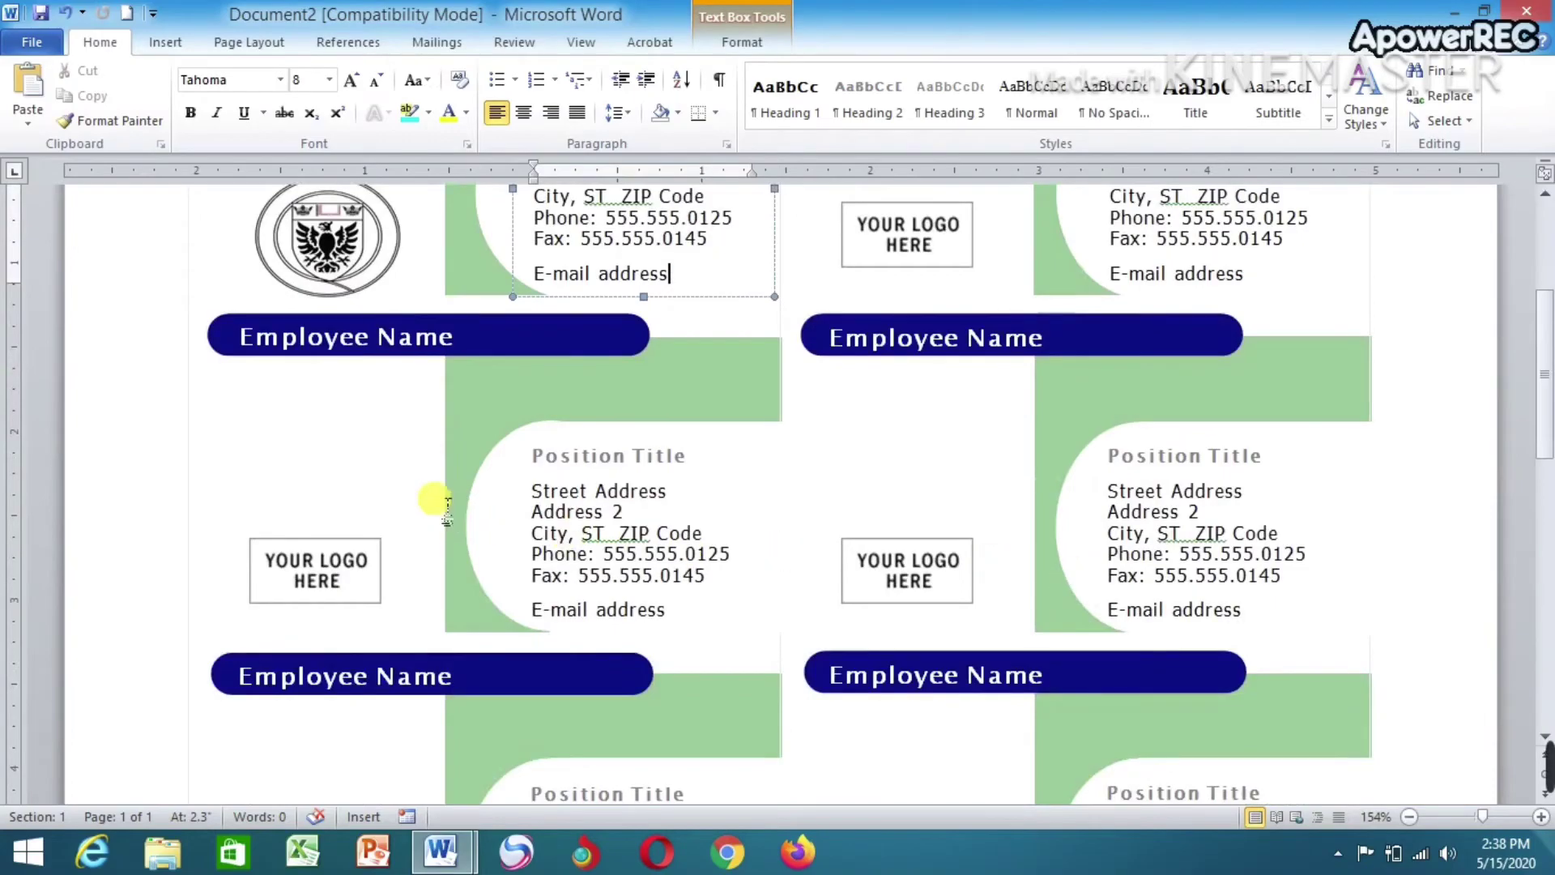
scroll(486, 461, "up", 2)
scroll(923, 397, "up", 2)
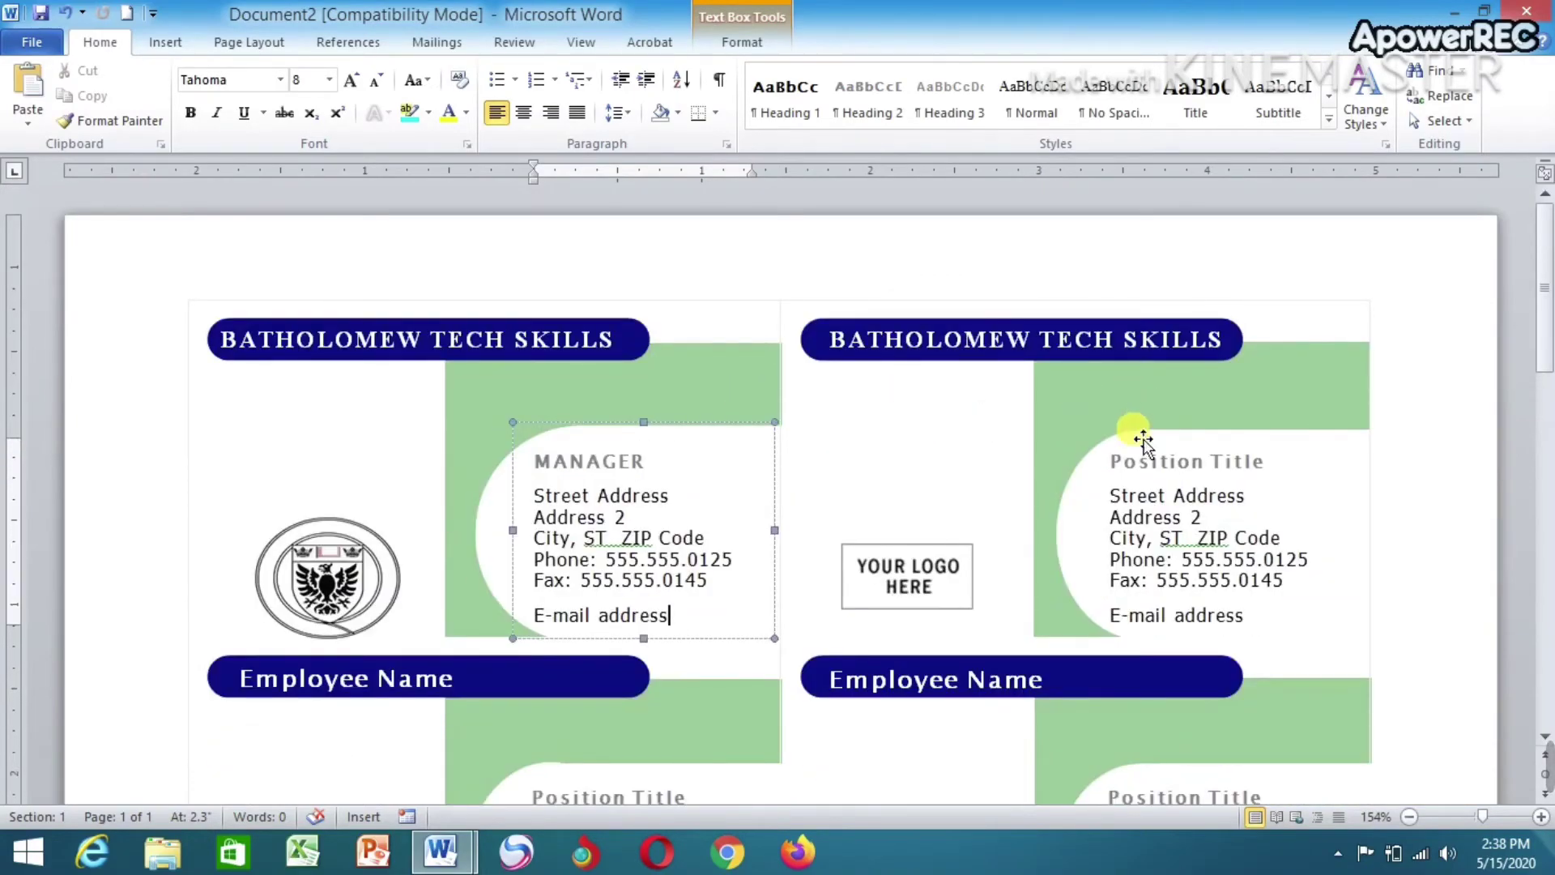
left_click(1471, 813)
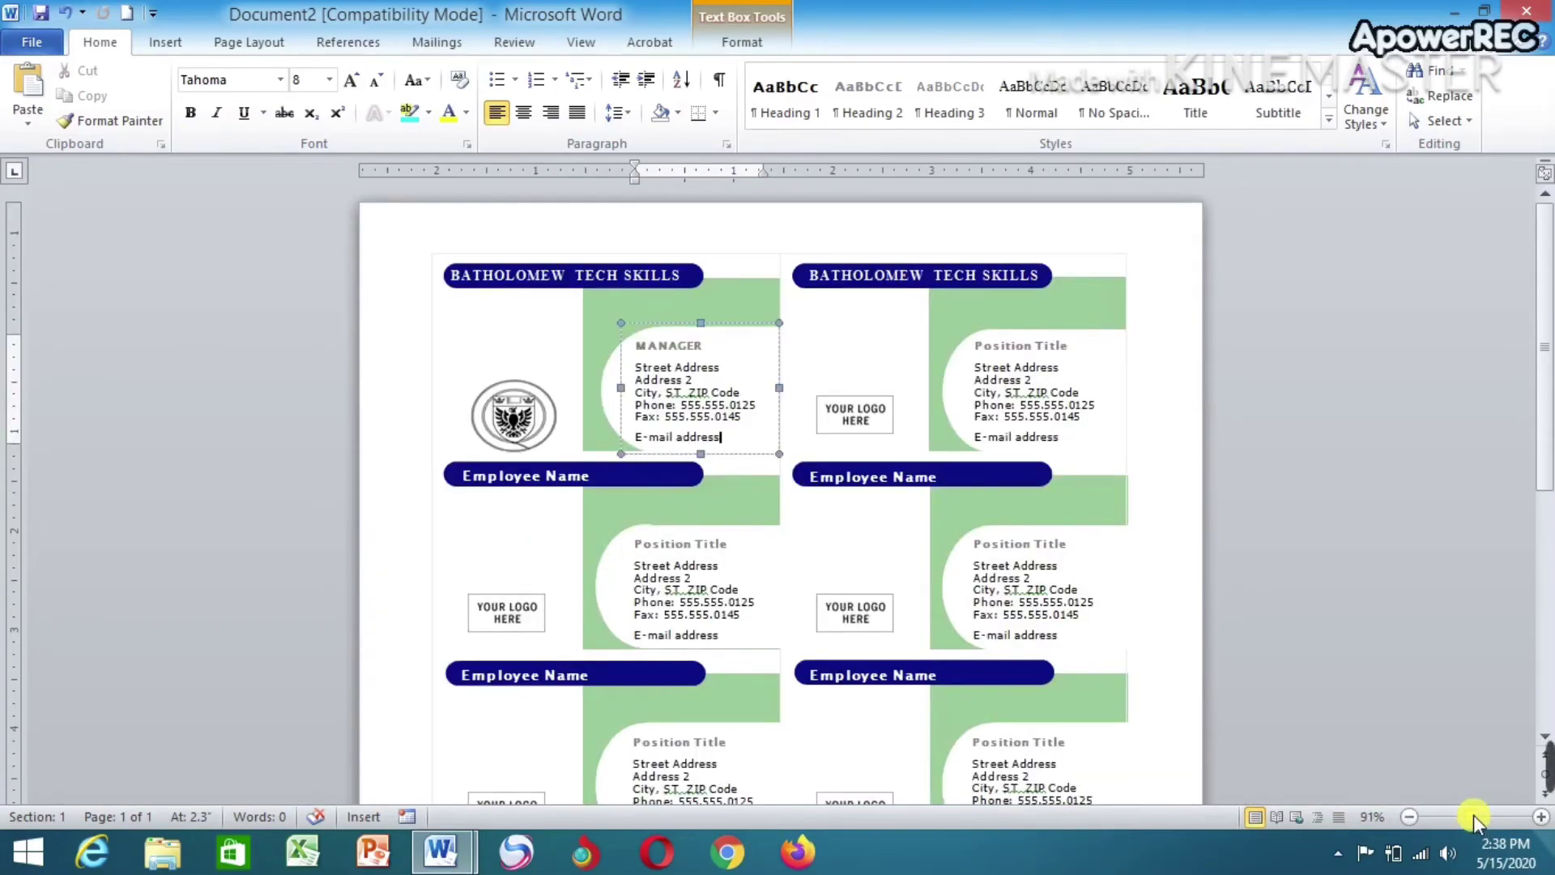
left_click_drag(1475, 814, 1480, 815)
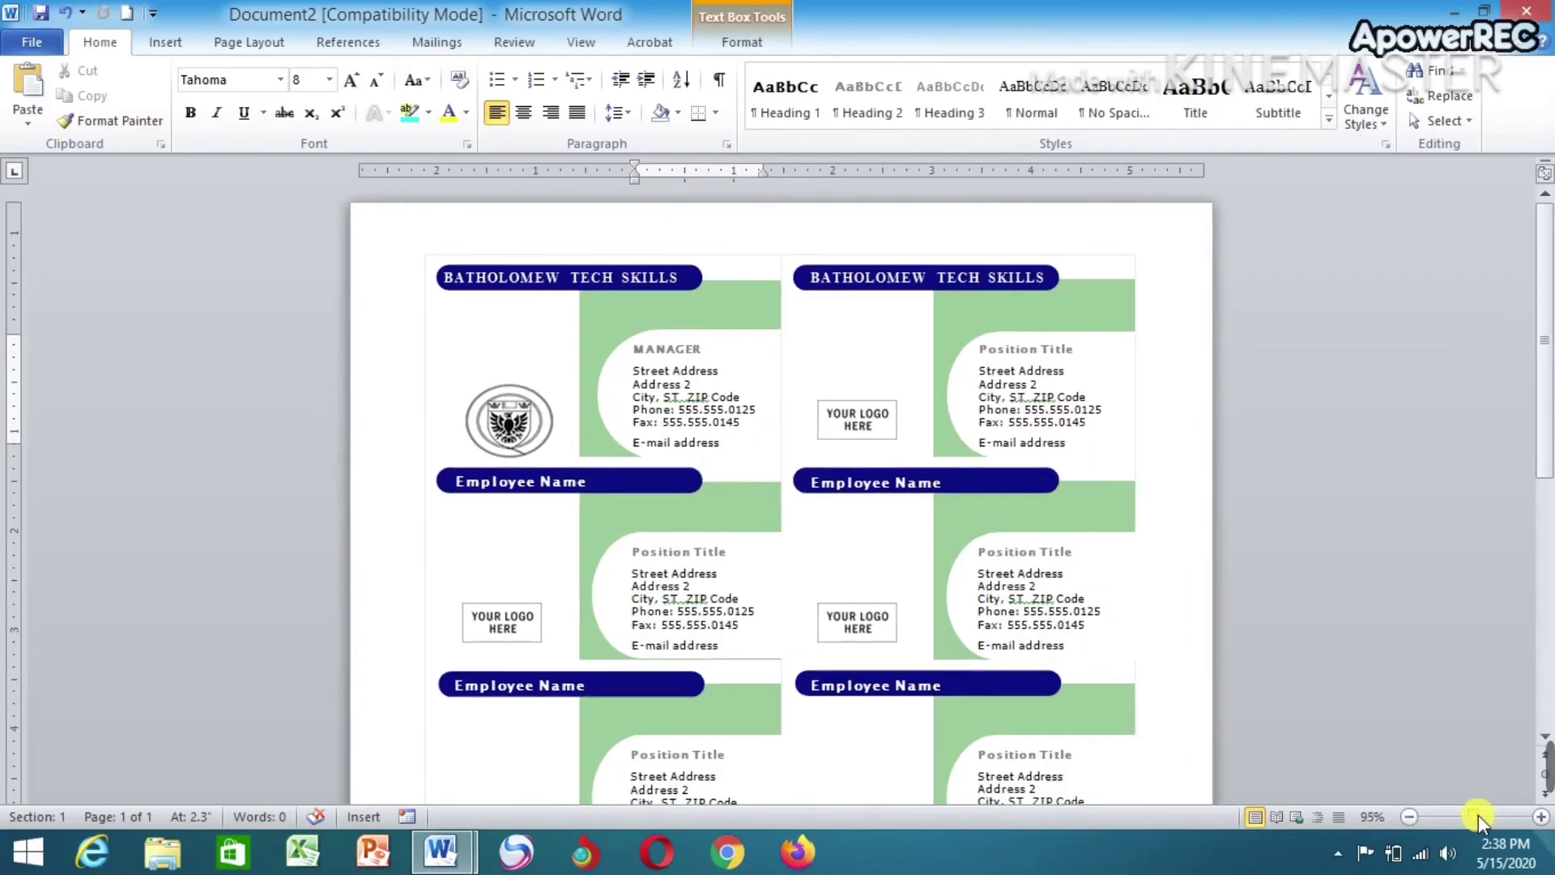
left_click(1480, 815)
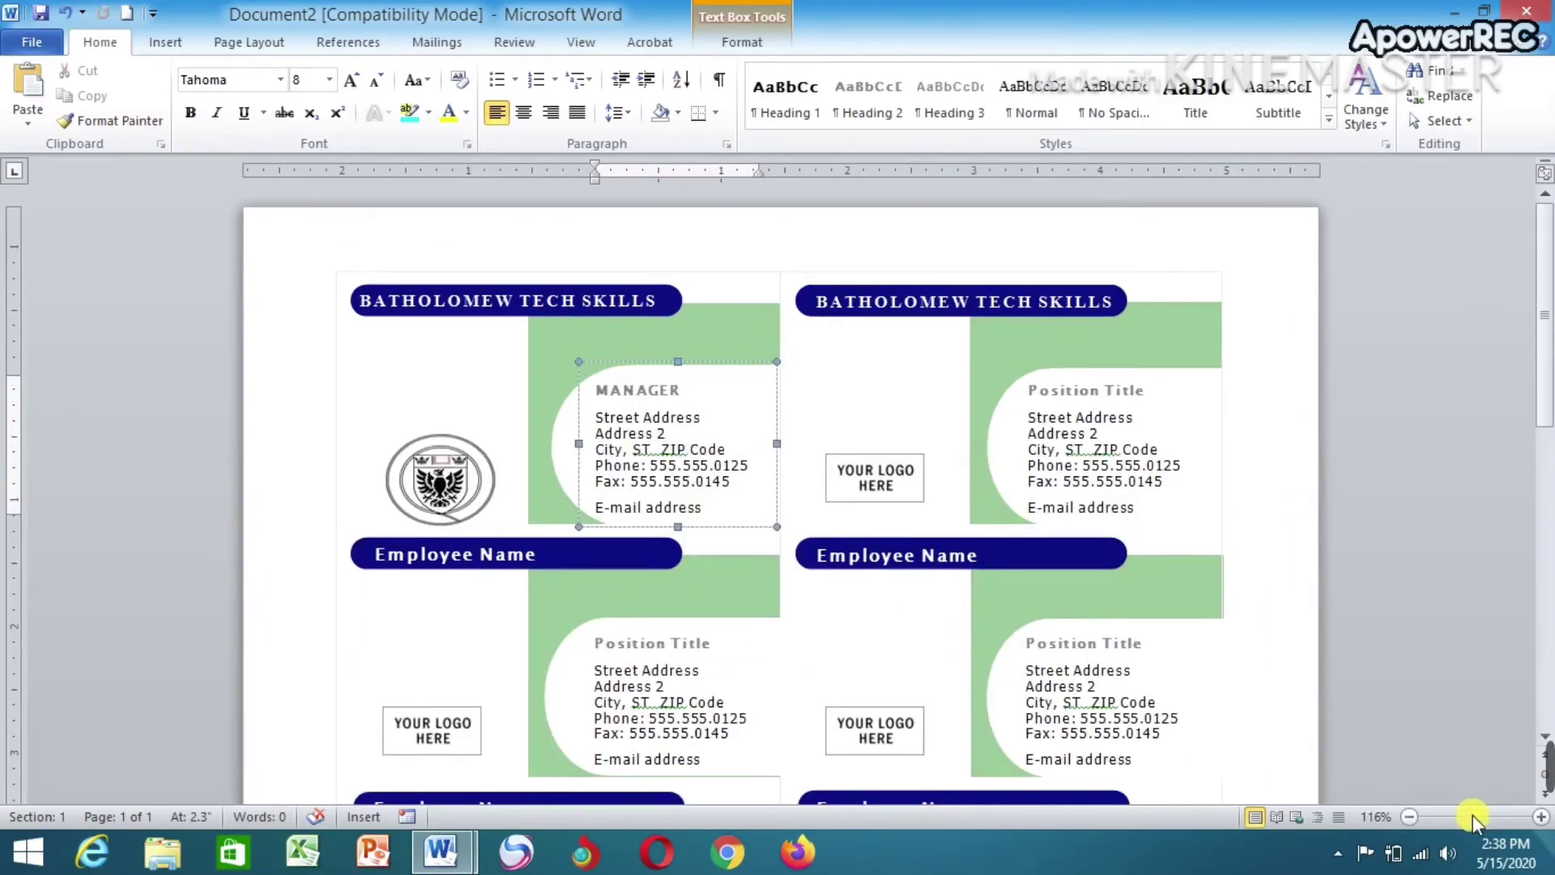
left_click(1473, 815)
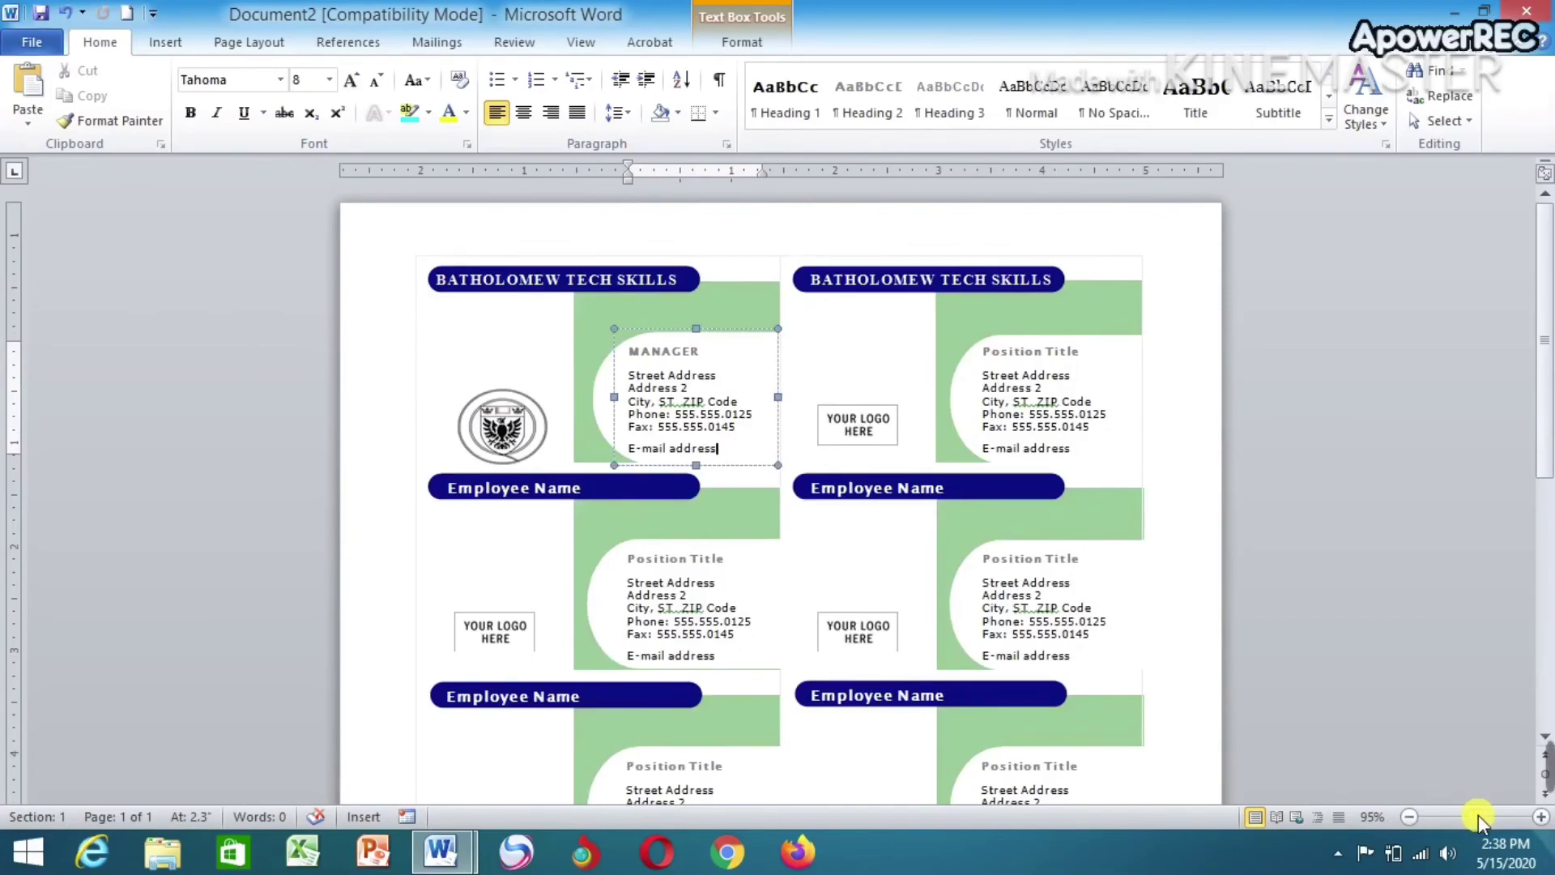
scroll(644, 530, "down", 5)
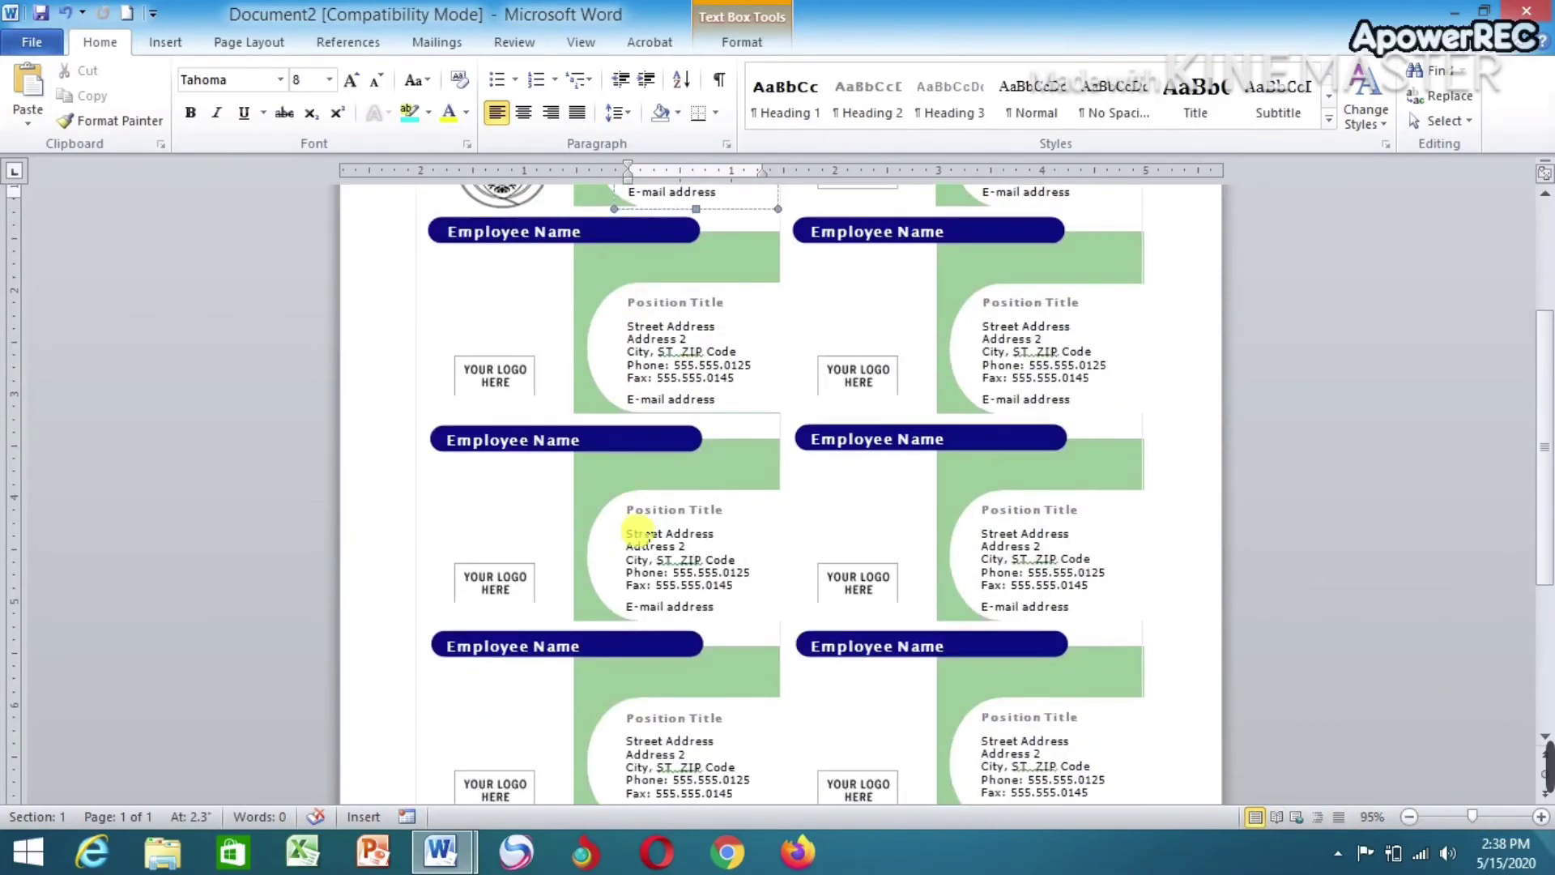
scroll(636, 530, "up", 6)
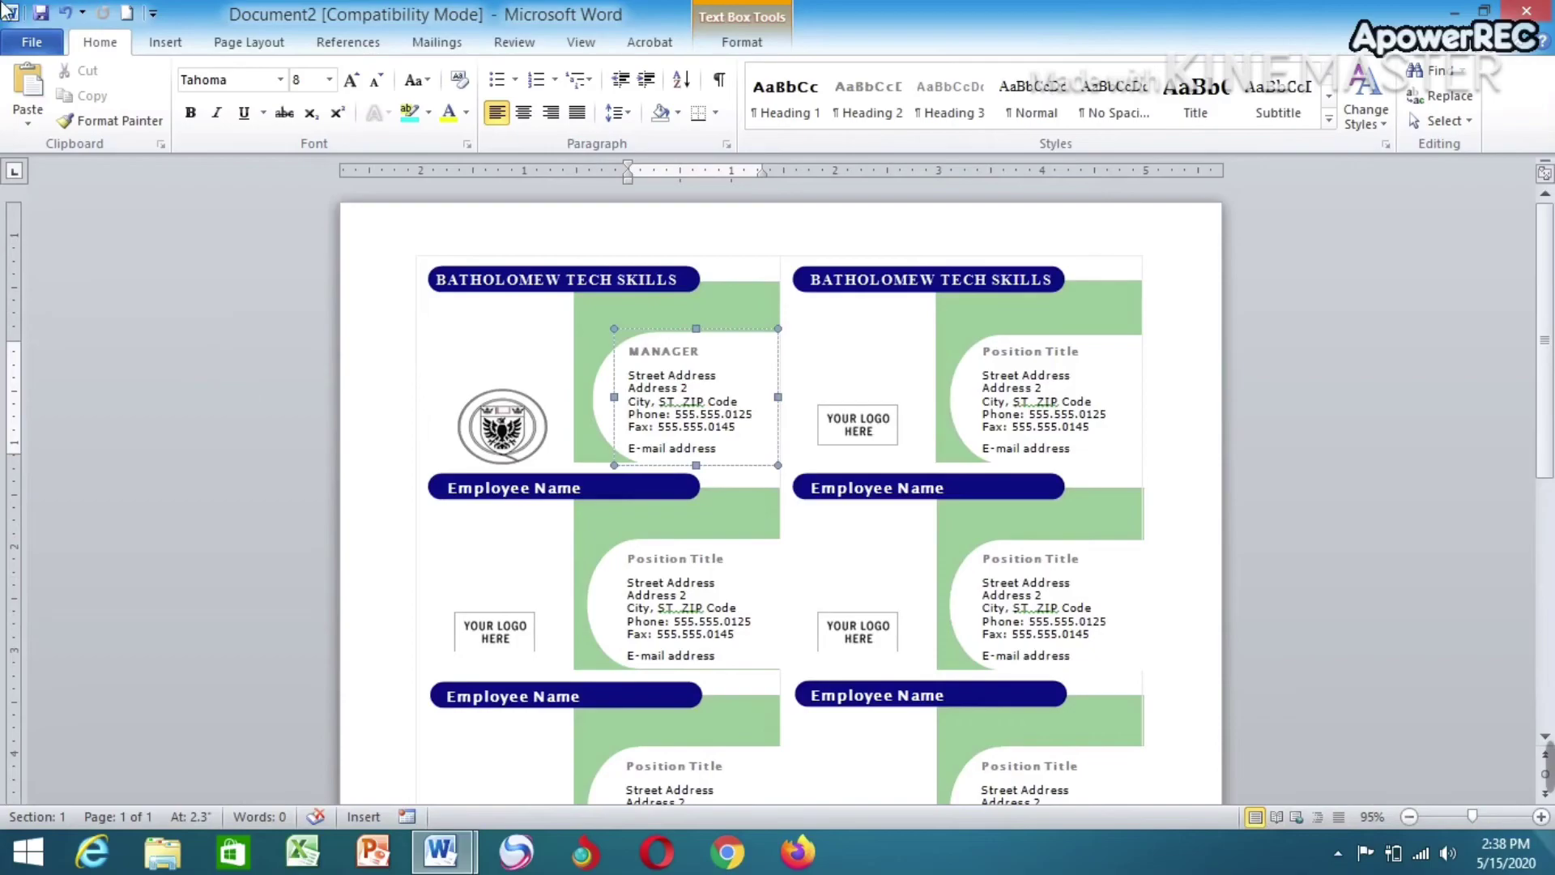
Step: Change the paper size from Letter to A4 (8.27" x 11.69") in Print settings, then return to the document
left_click(34, 42)
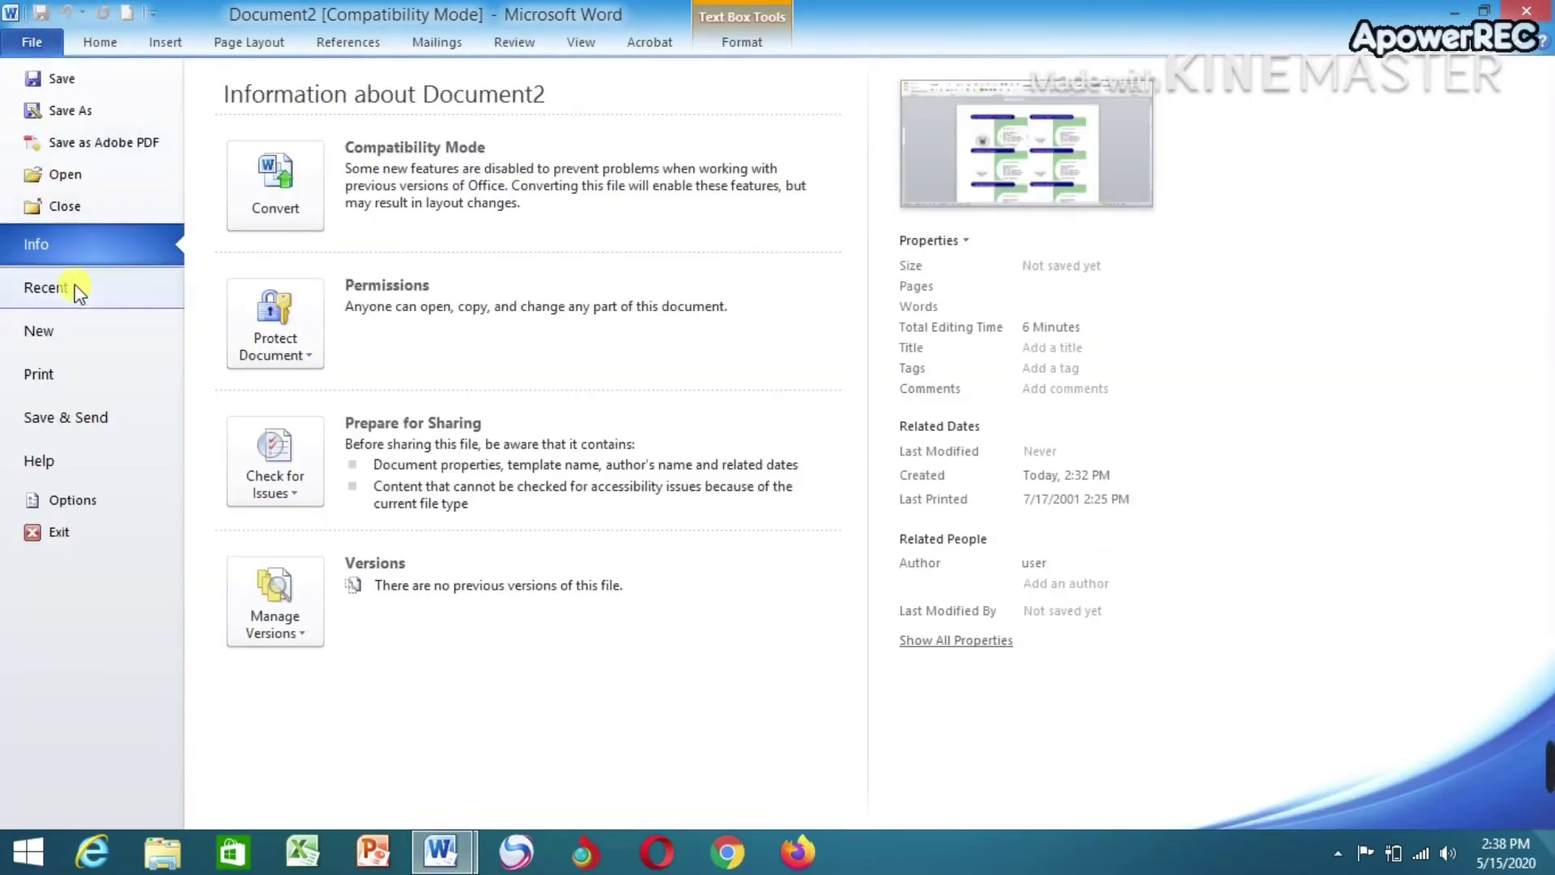
left_click(39, 374)
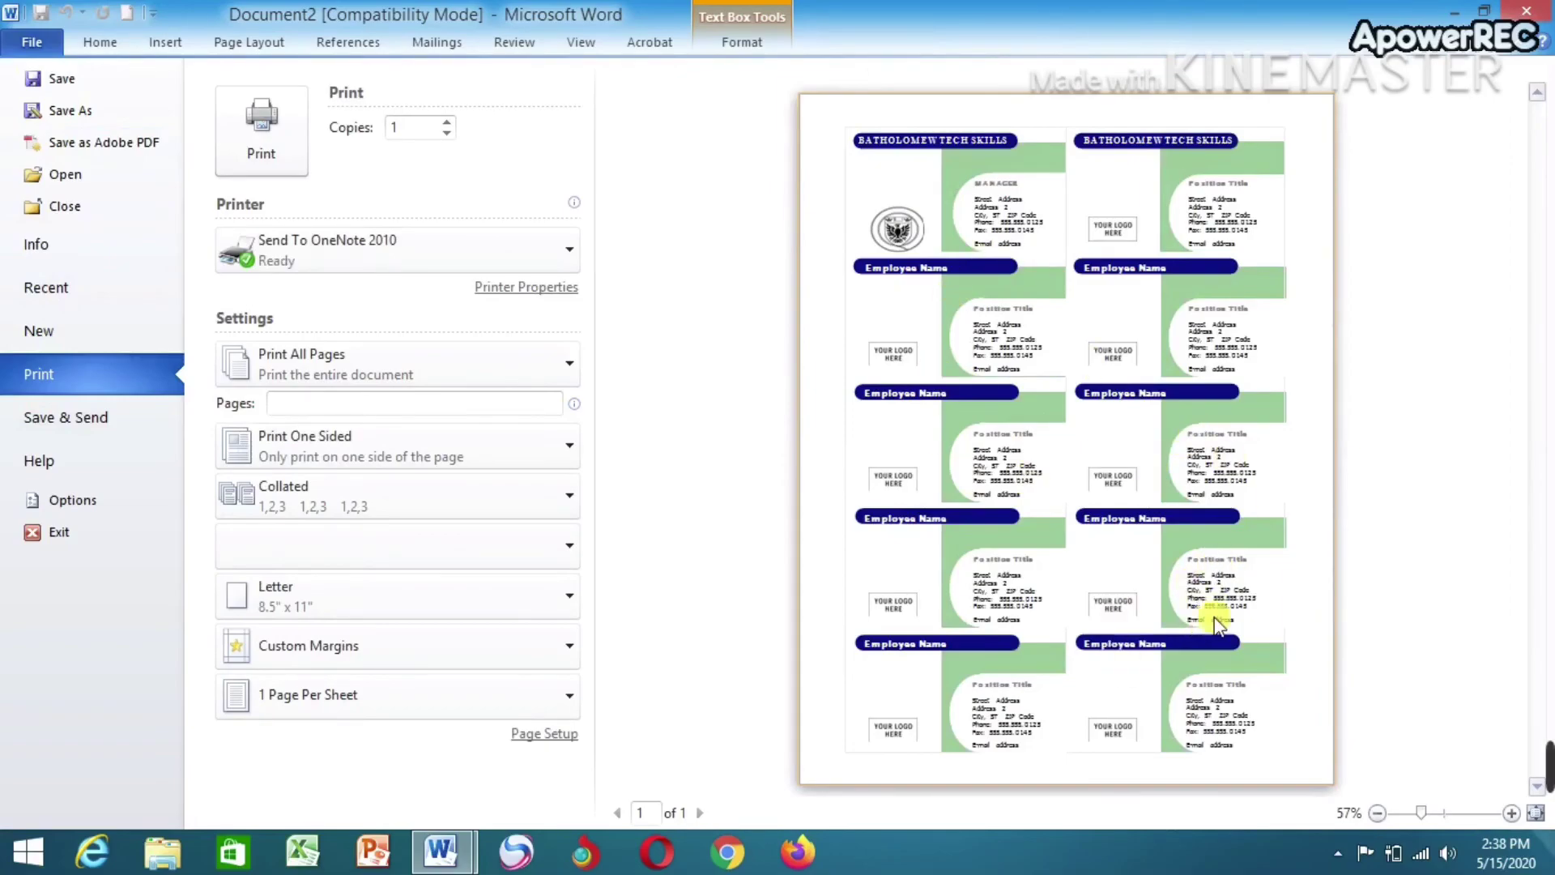
left_click(372, 589)
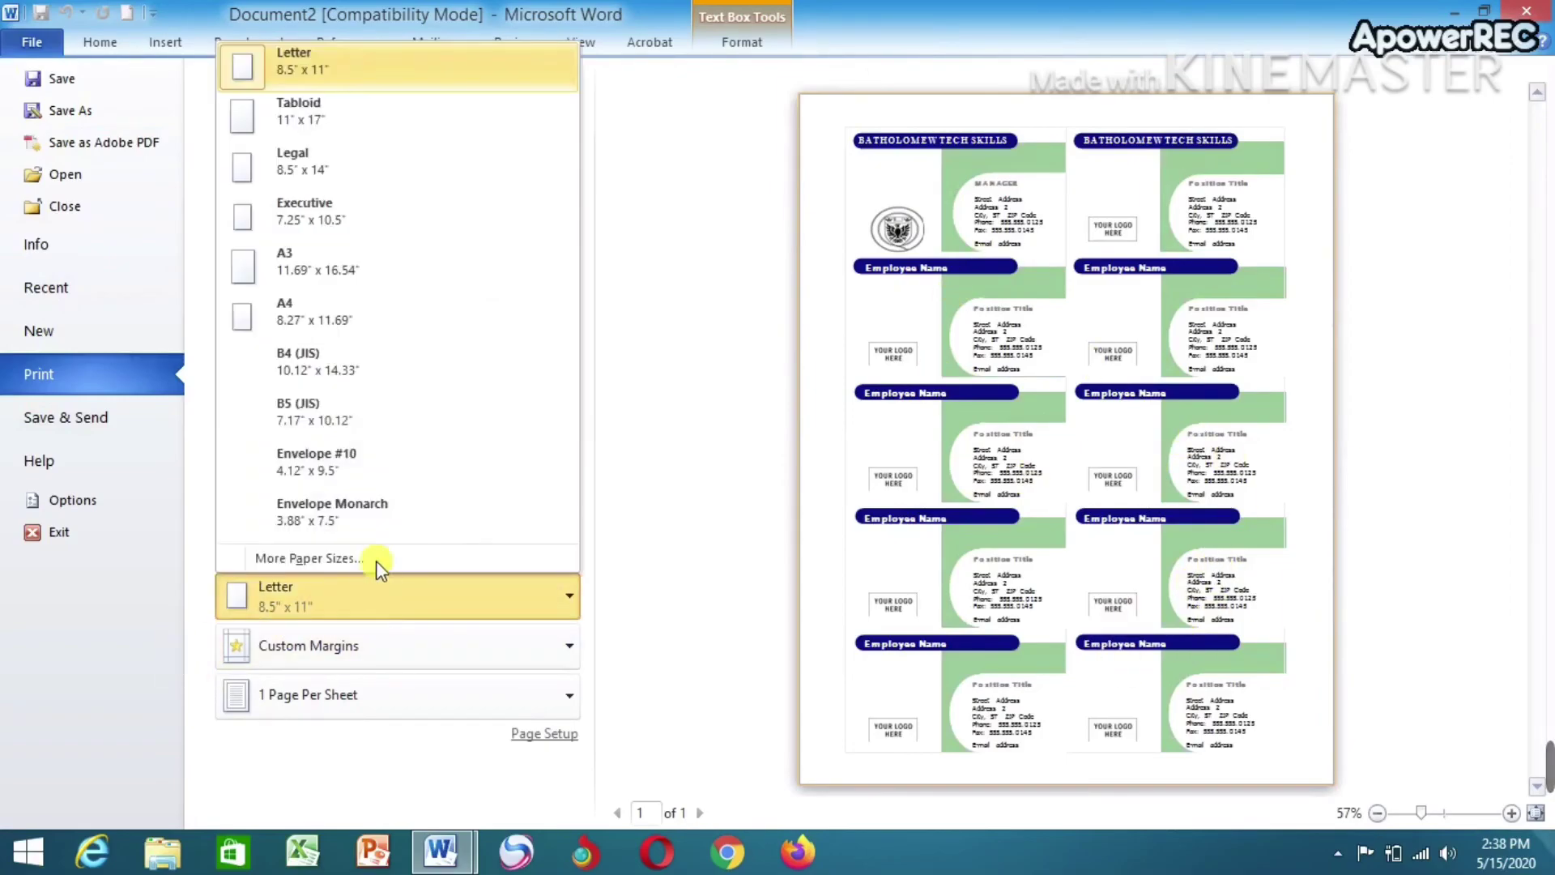
left_click(402, 335)
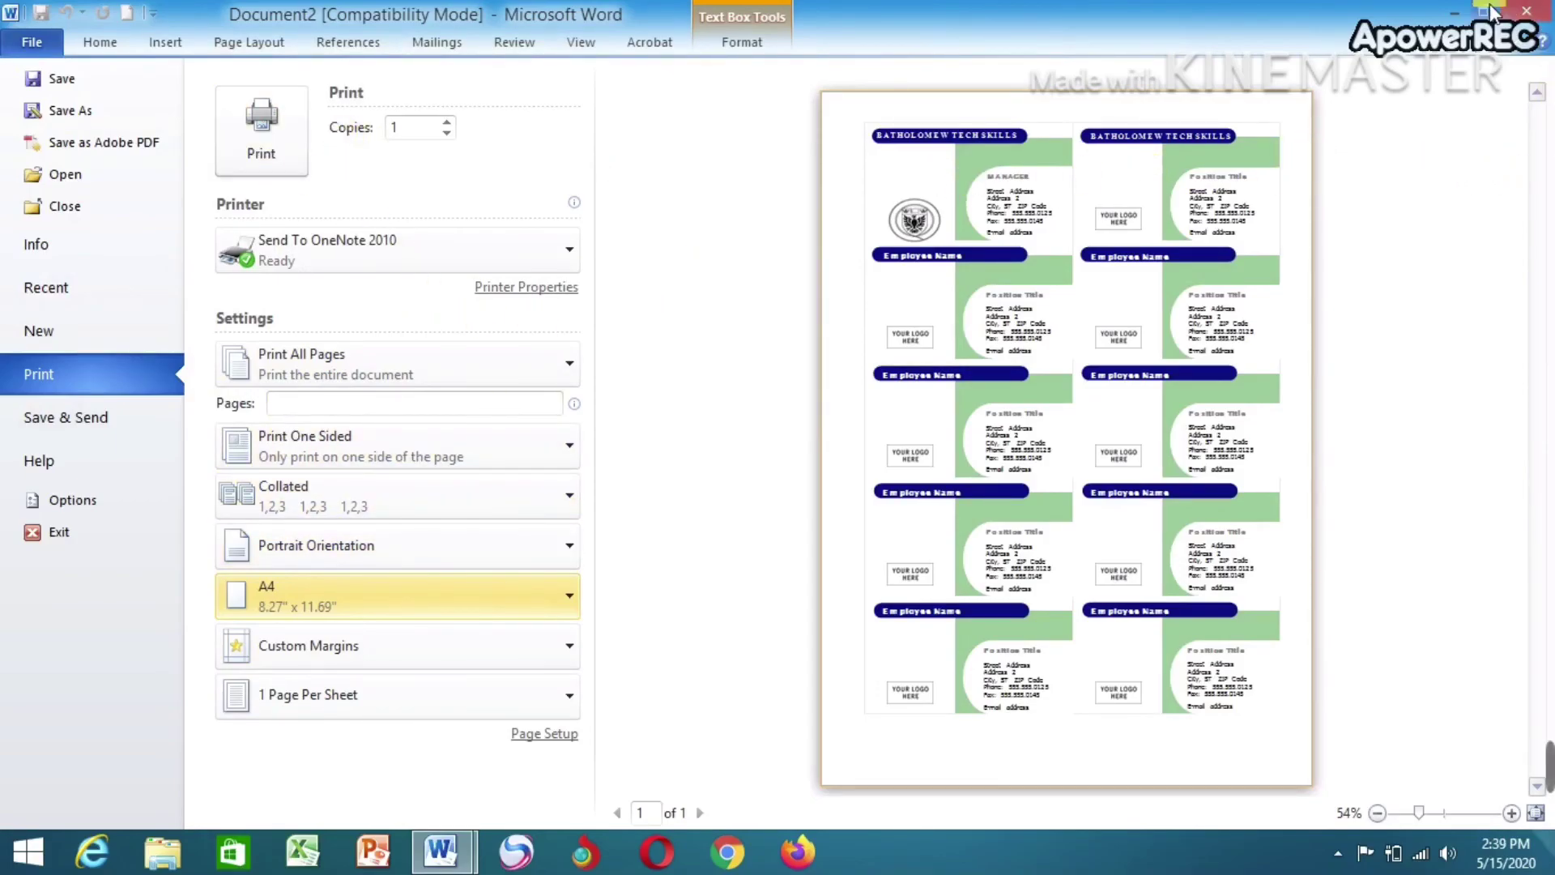
left_click(98, 45)
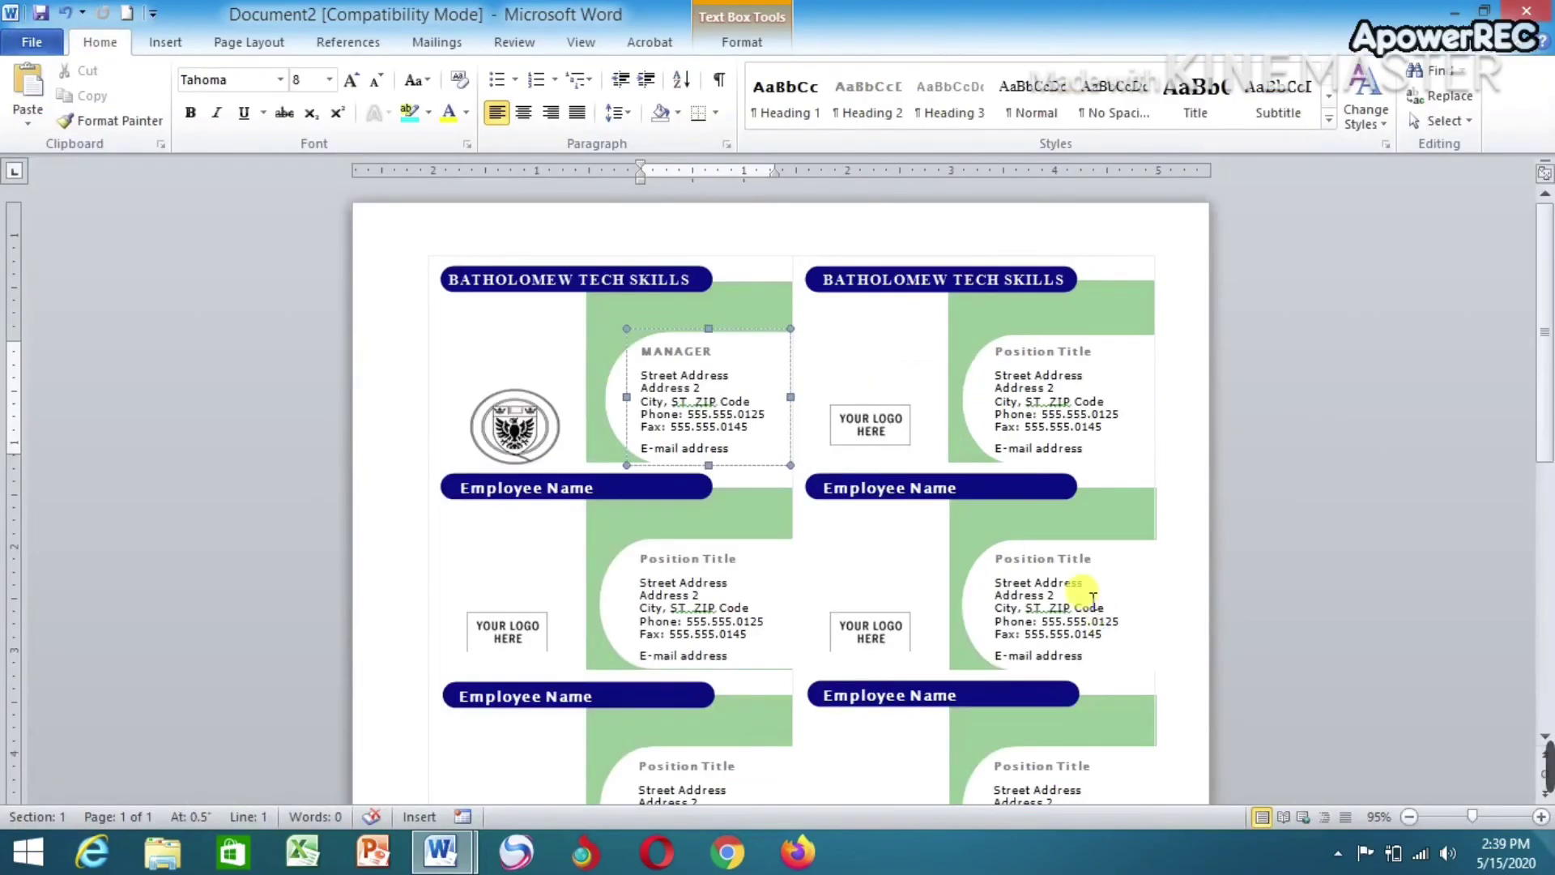